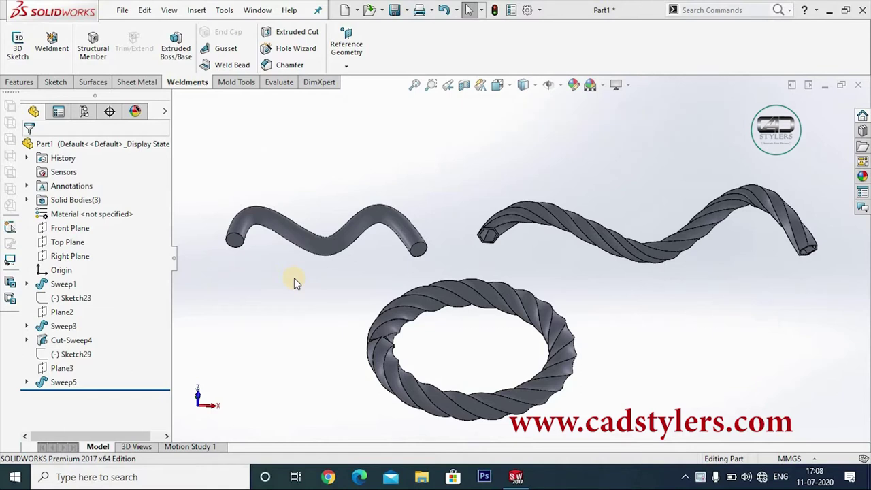
Bring up the Features command tab.
left_click(19, 81)
Create a new part and start a sketch on the Front Plane, viewed face-on.
key("ctrl+n")
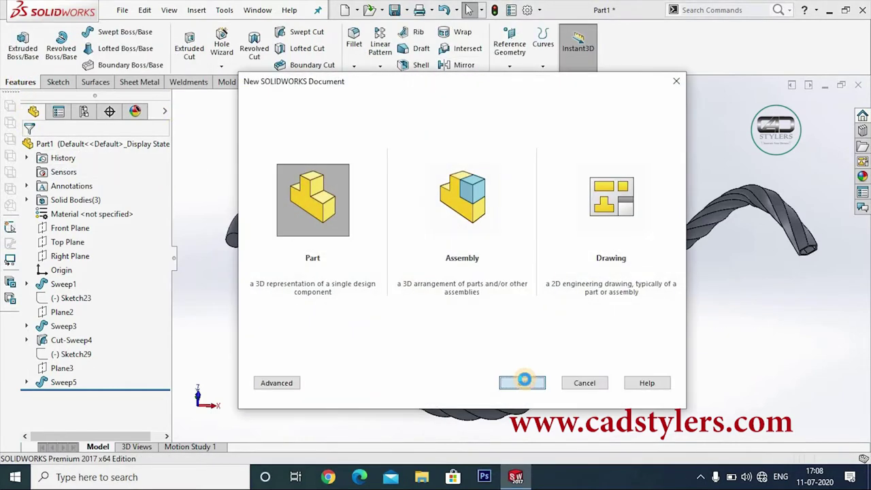
left_click(517, 381)
left_click(68, 214)
right_click(68, 214)
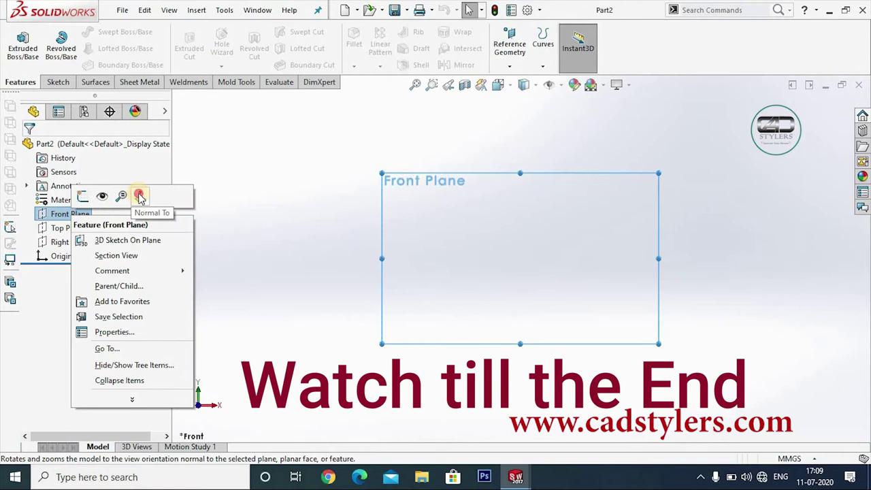
left_click(140, 197)
right_click(59, 215)
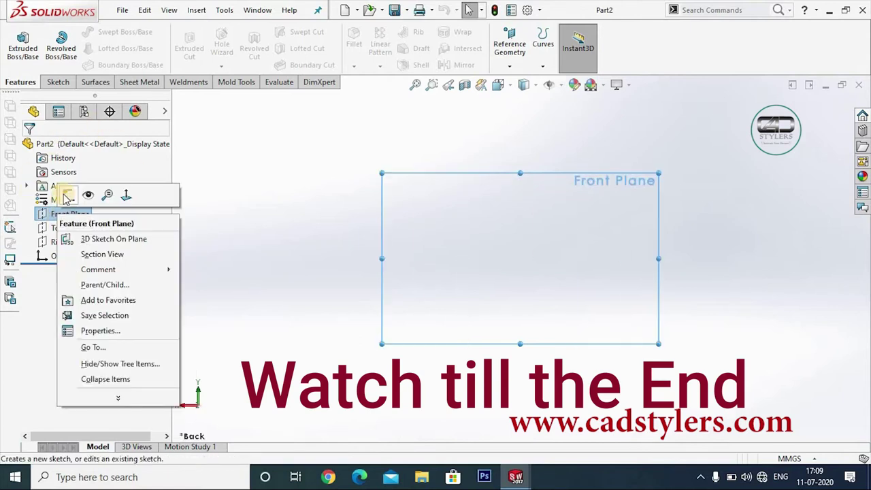
left_click(67, 195)
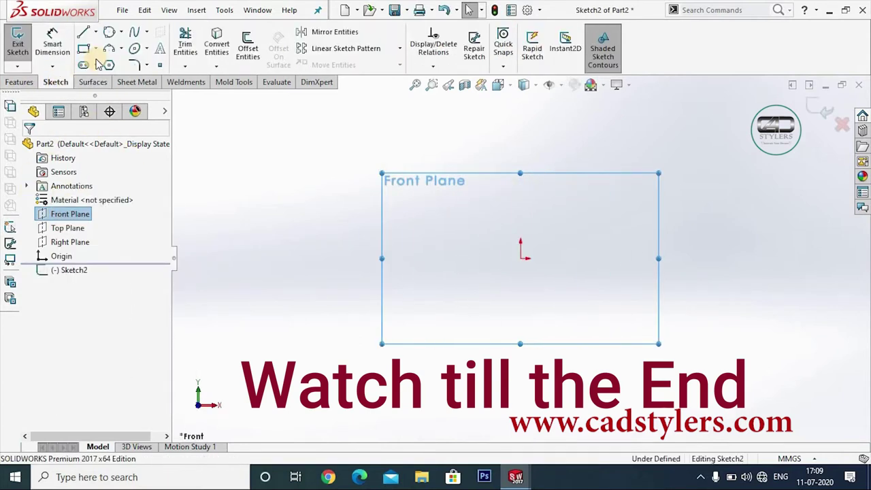
Draw a four-point wavy spline starting at the origin.
left_click(137, 33)
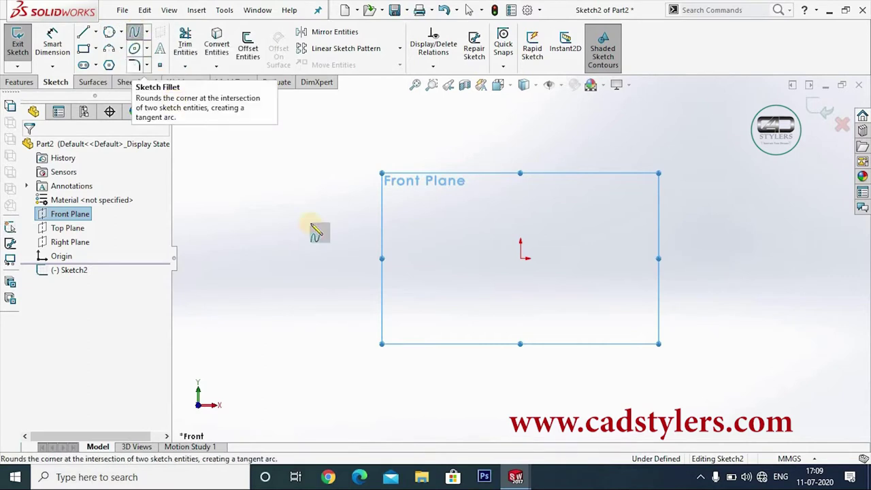
left_click(521, 254)
left_click(564, 191)
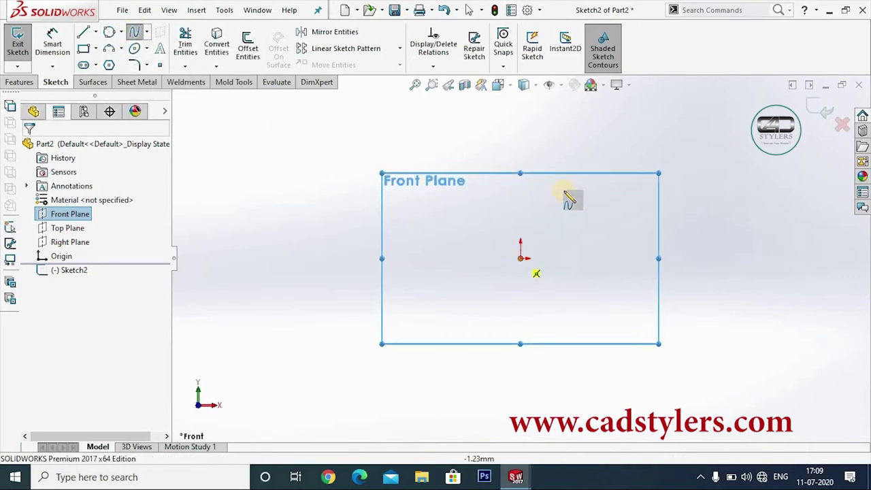
left_click(682, 278)
left_click(800, 240)
right_click(805, 245)
left_click(808, 247)
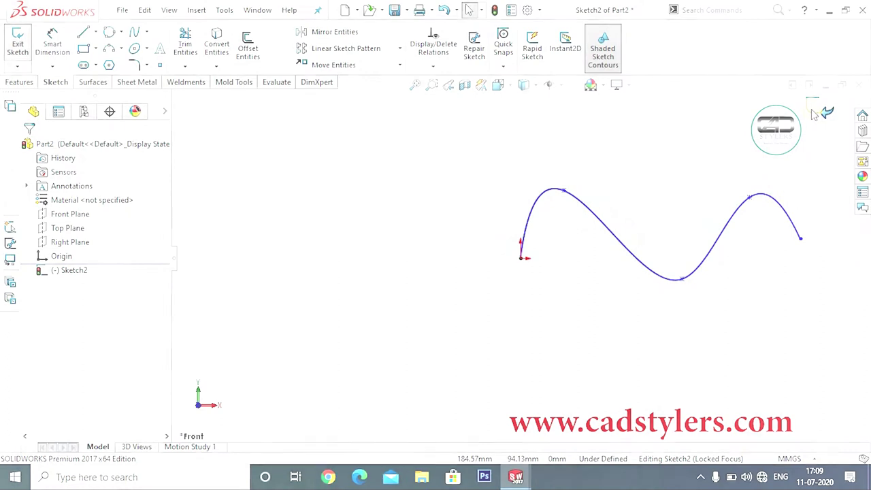
Exit the spline sketch and compare the Top, Right and Front plane positions.
left_click(813, 114)
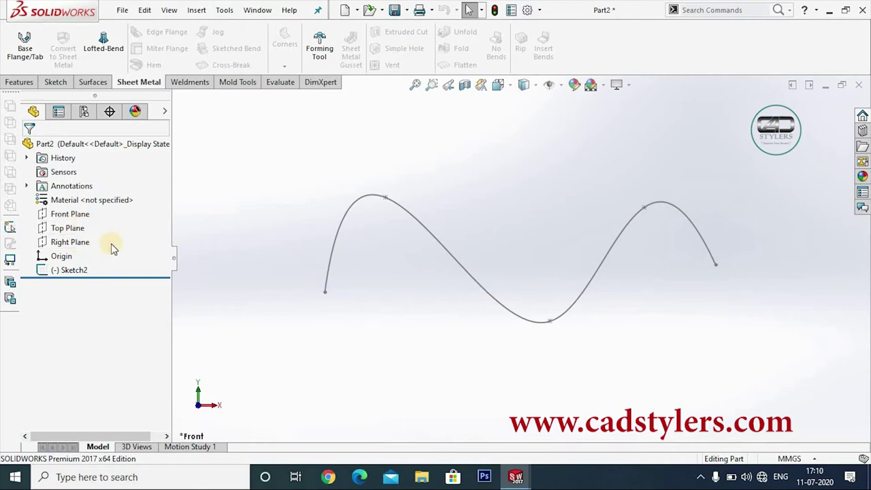
left_click(77, 228)
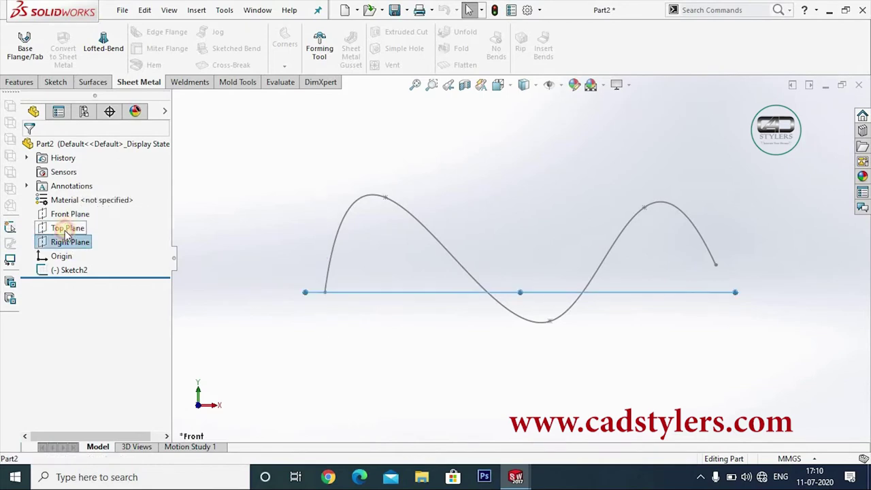
left_click(64, 242)
left_click(68, 213)
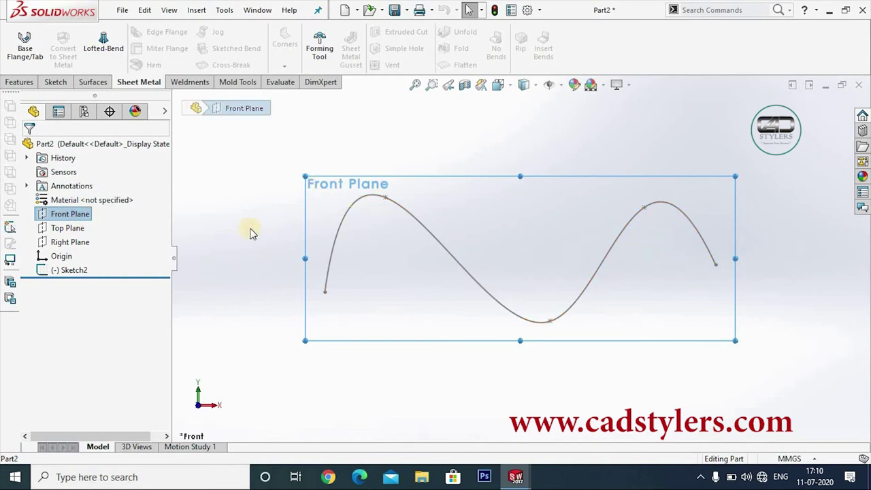
left_click(65, 234)
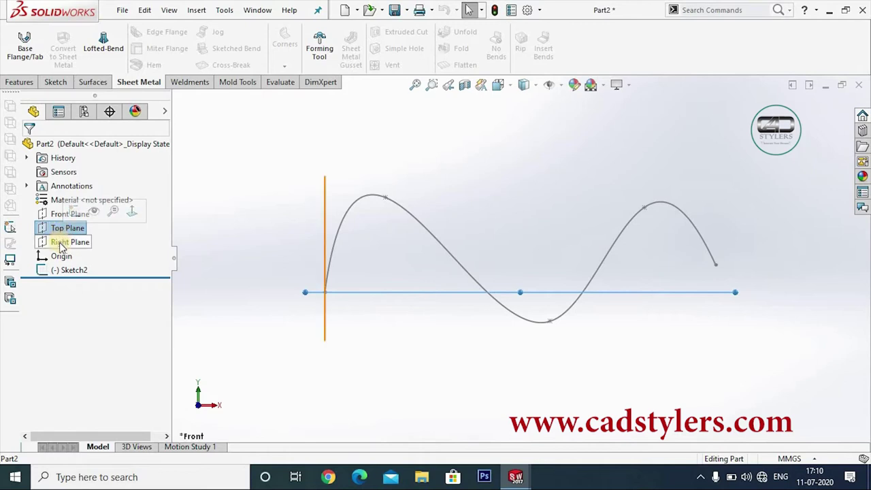
left_click(60, 245)
left_click(56, 231)
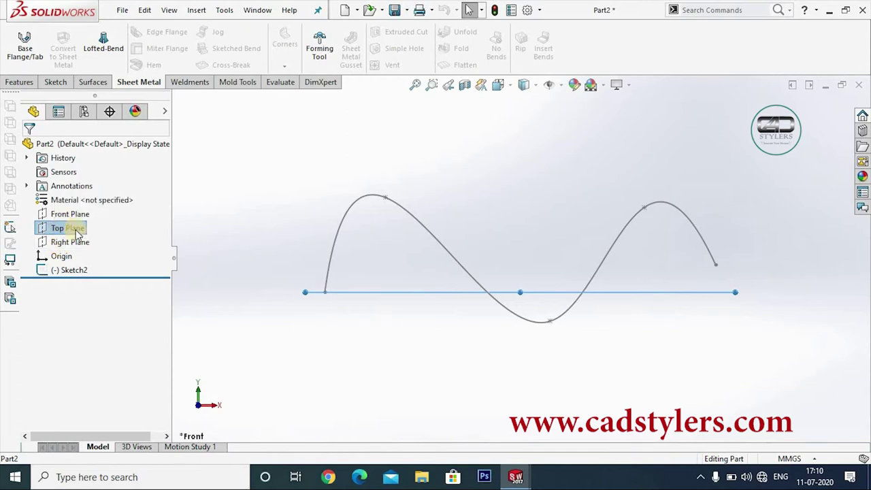
Start a sketch on the Top Plane, viewed face-on.
right_click(73, 228)
left_click(130, 208)
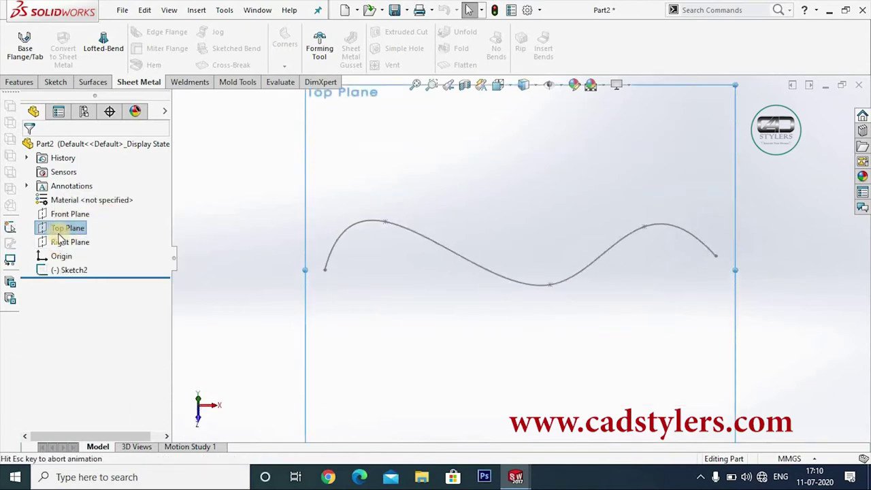
right_click(60, 227)
left_click(66, 206)
Draw a small circle centred at the origin, exit the sketch and orbit to 3D.
left_click(109, 32)
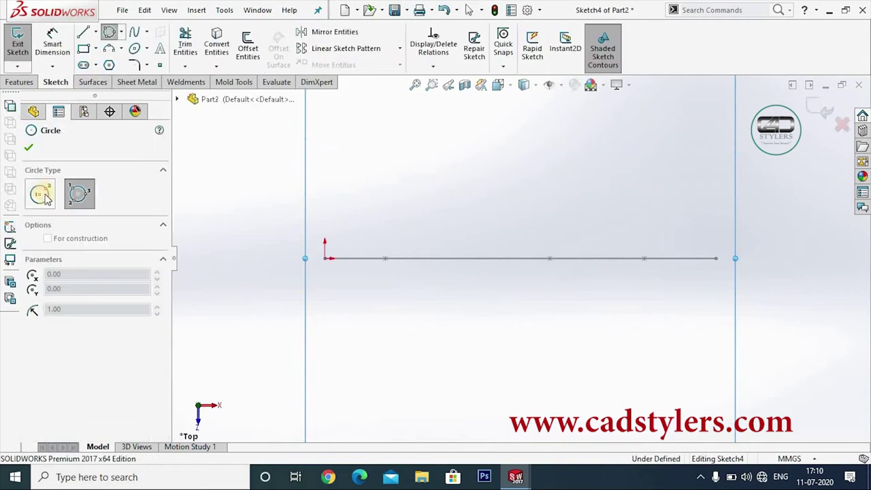
left_click(325, 259)
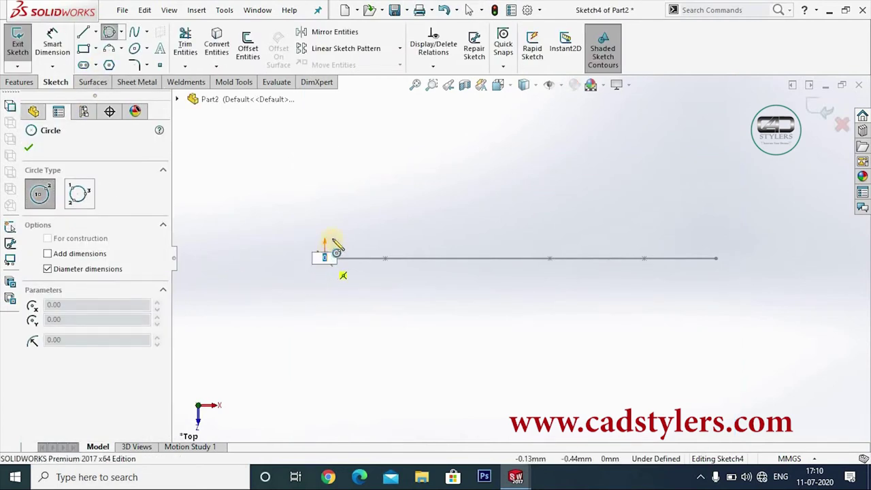
left_click(338, 237)
key("Escape")
key("Escape")
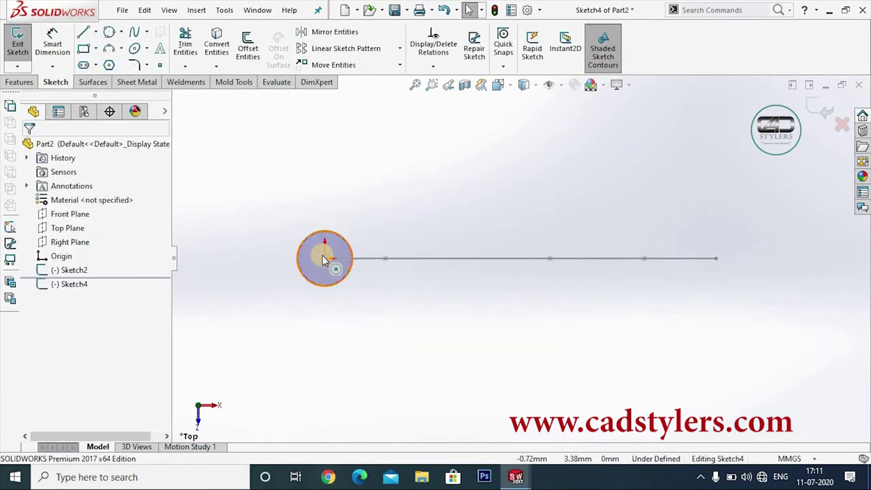
left_click(786, 166)
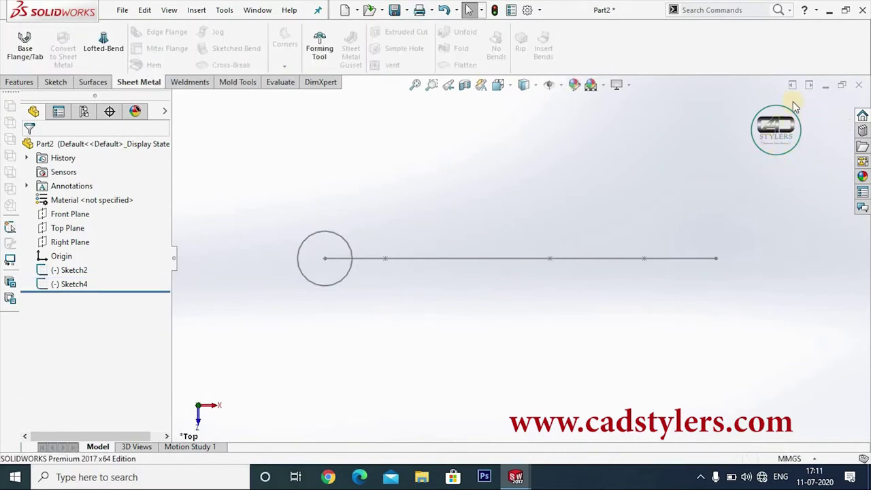
mouse_move(544, 235)
middle_mouse_down()
mouse_move(531, 306)
mouse_move(524, 197)
mouse_move(476, 236)
mouse_move(408, 156)
middle_mouse_up()
Start a Swept Boss/Base with the circle as profile and the wavy spline as path.
left_click(20, 81)
left_click(110, 32)
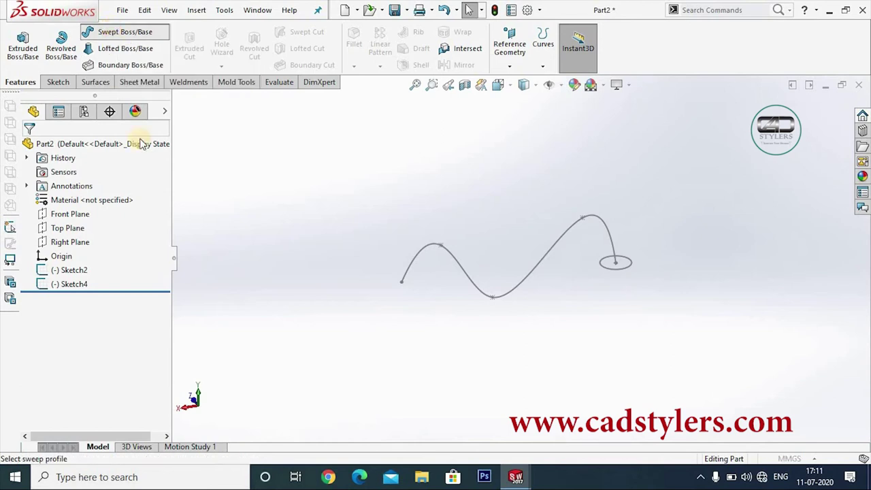
left_click(620, 271)
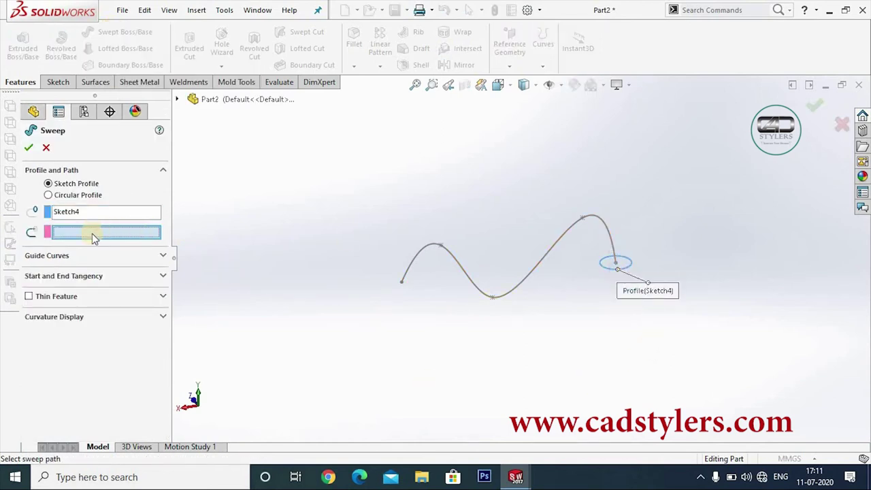
left_click(606, 232)
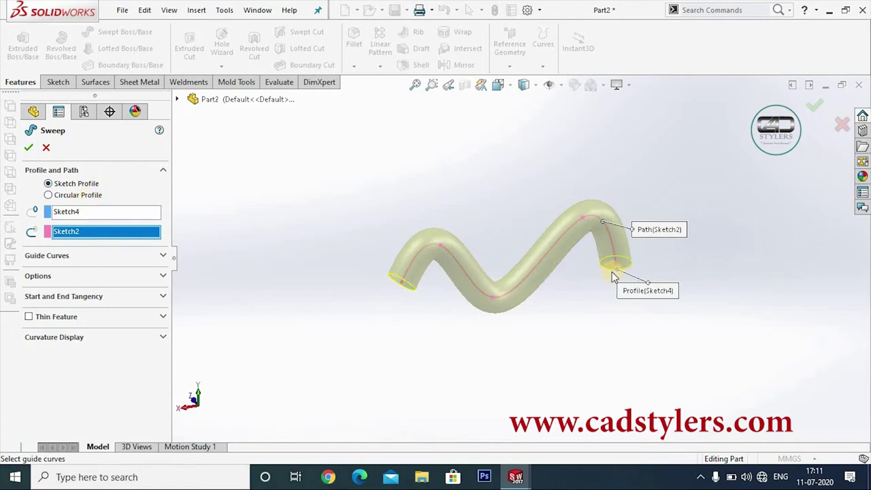
Switch to Circular Profile, trying 30 mm then settling on a 20 mm diameter.
left_click(76, 196)
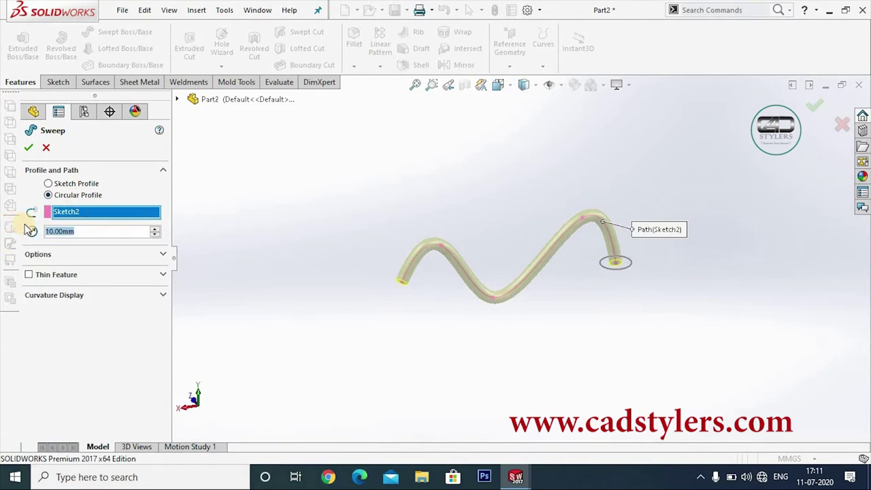
type("30")
key("Return")
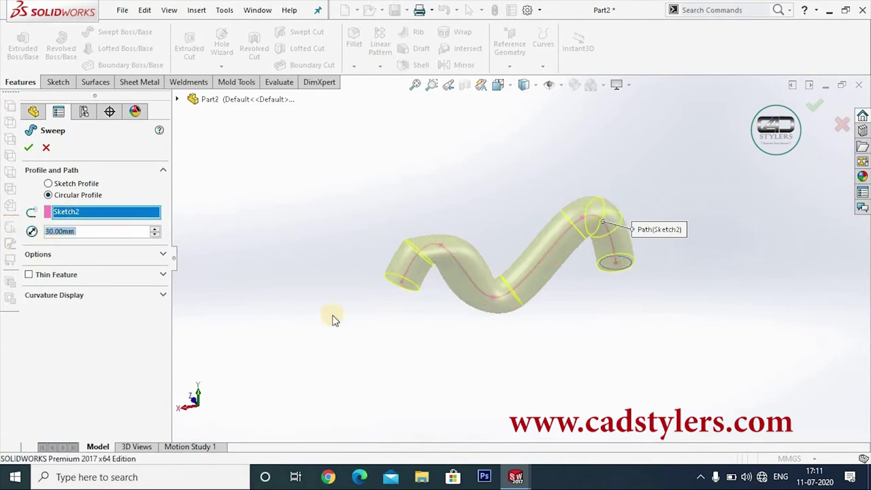
type("20")
key("Return")
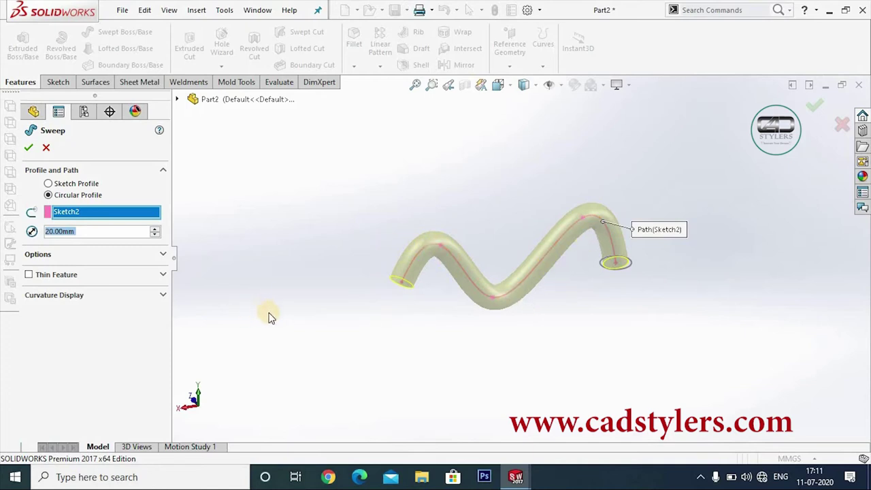
Turn on Thin Feature for the sweep with a 2 mm wall thickness.
left_click(38, 254)
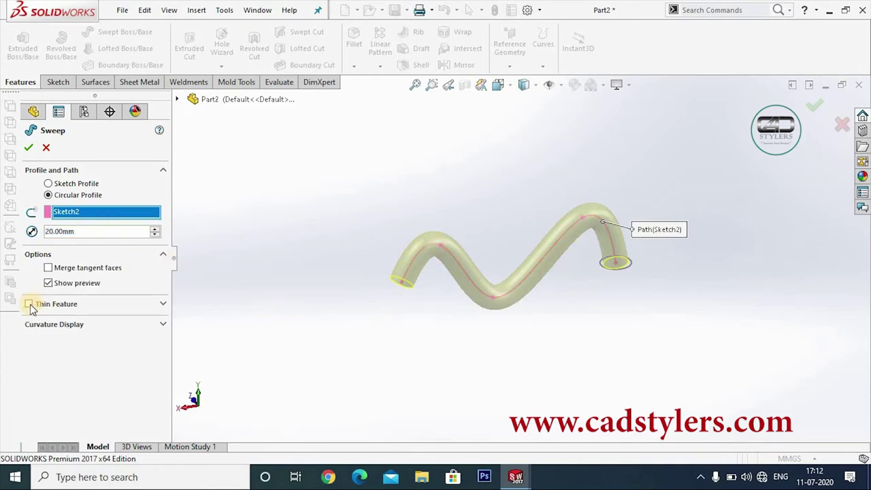
left_click(29, 303)
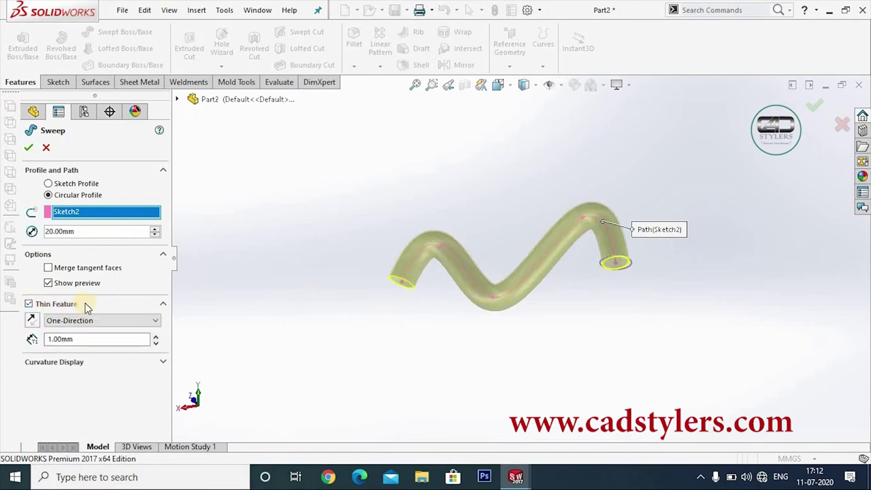
middle_click_drag(400, 340, 497, 214)
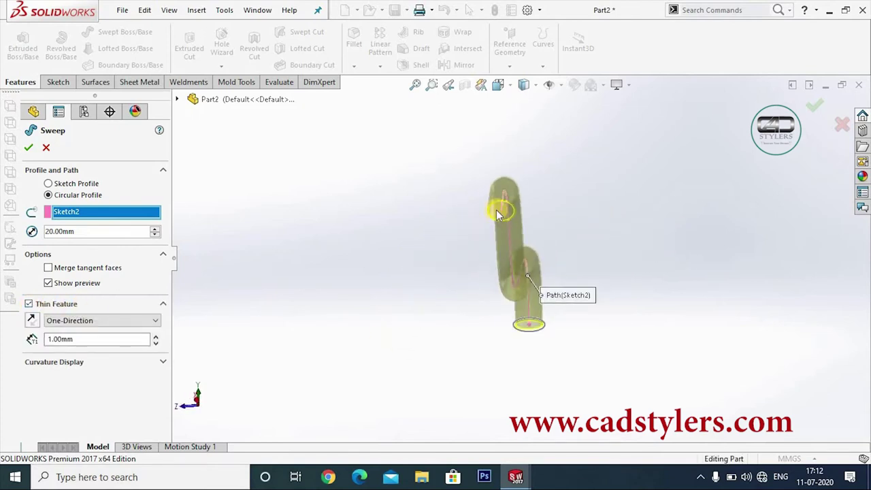
scroll(497, 215, "down", 2)
scroll(522, 223, "down", 2)
scroll(522, 227, "up", 3)
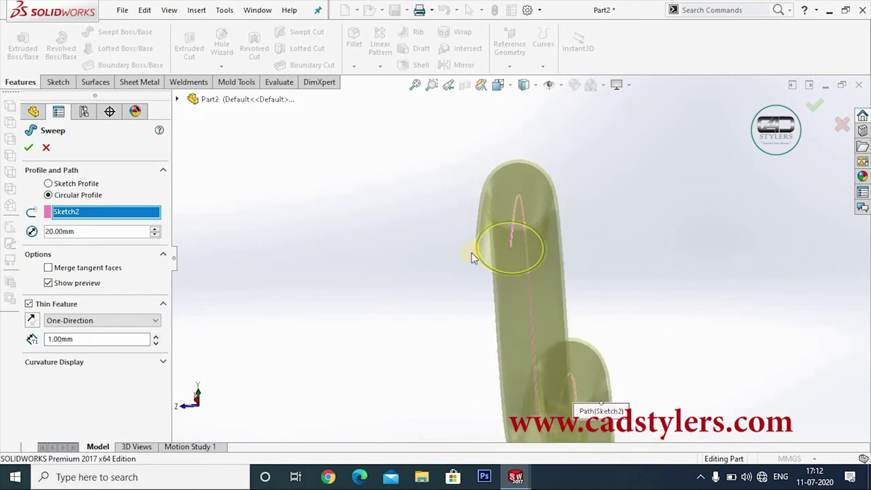
left_click(80, 339)
double_click(32, 340)
type("2")
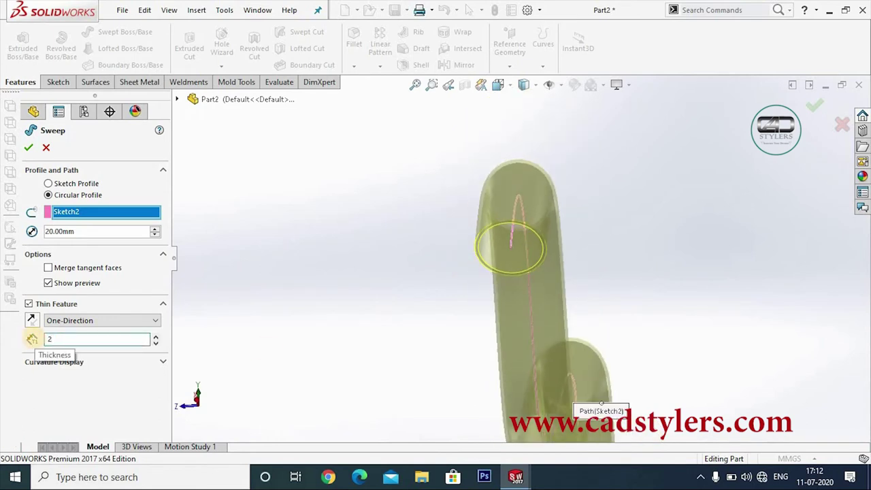
key("Return")
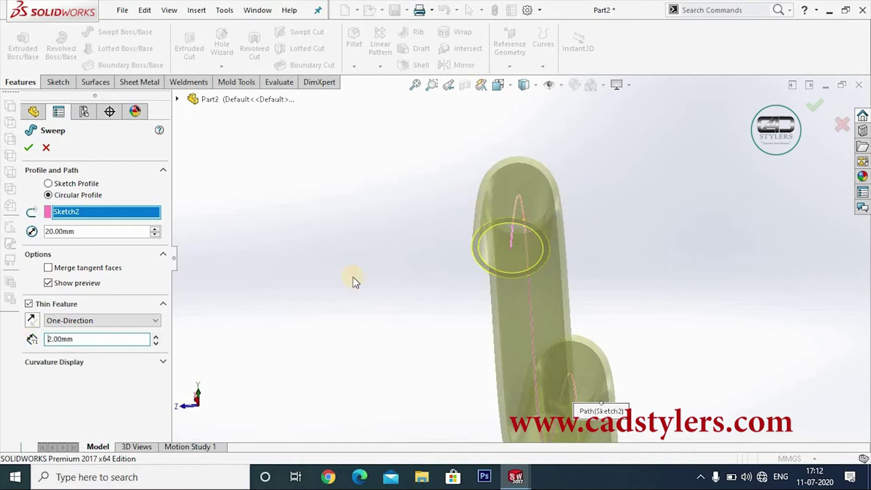
Try Mid-Plane, then switch the thin wall direction to Two-Direction.
left_click(30, 320)
left_click(30, 320)
left_click(31, 320)
left_click(98, 320)
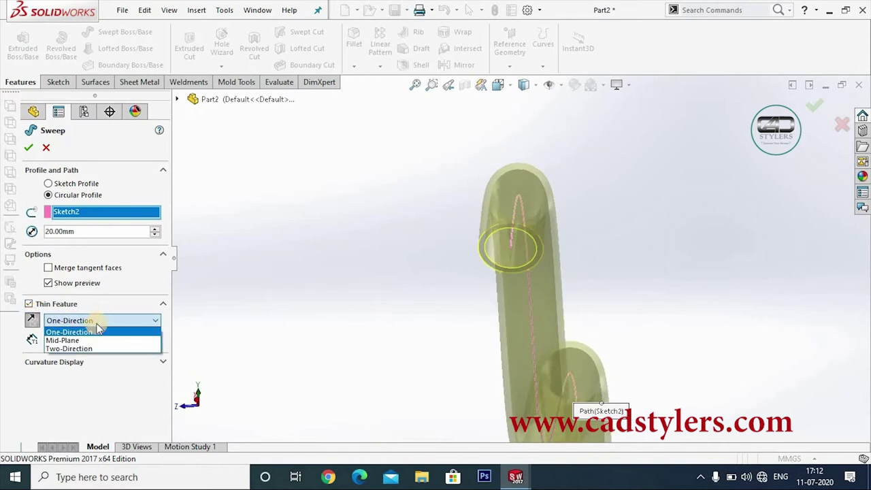
left_click(88, 340)
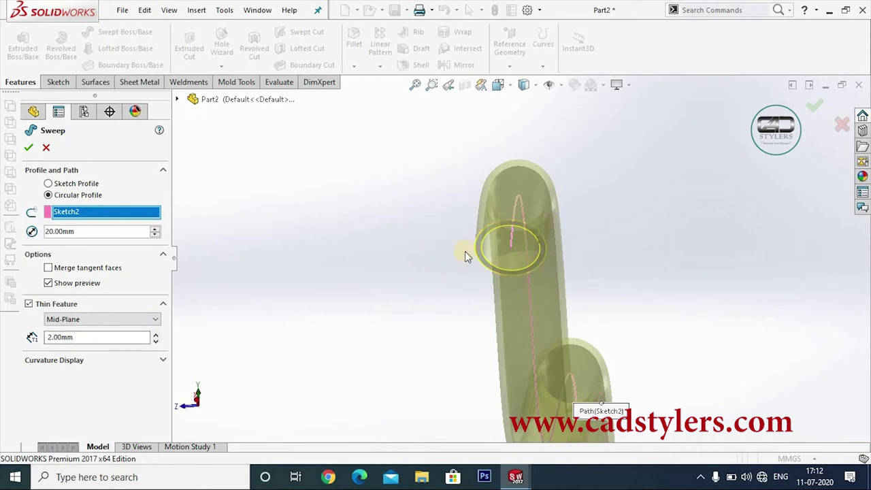
left_click(113, 321)
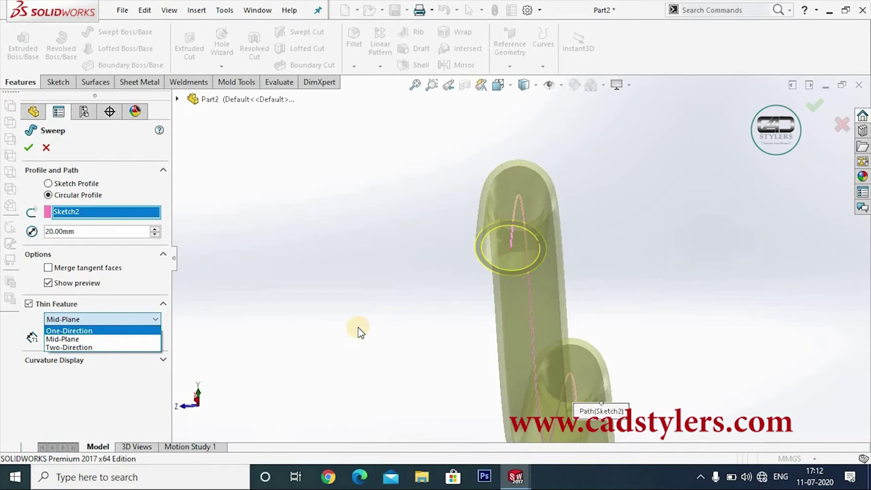
left_click(88, 348)
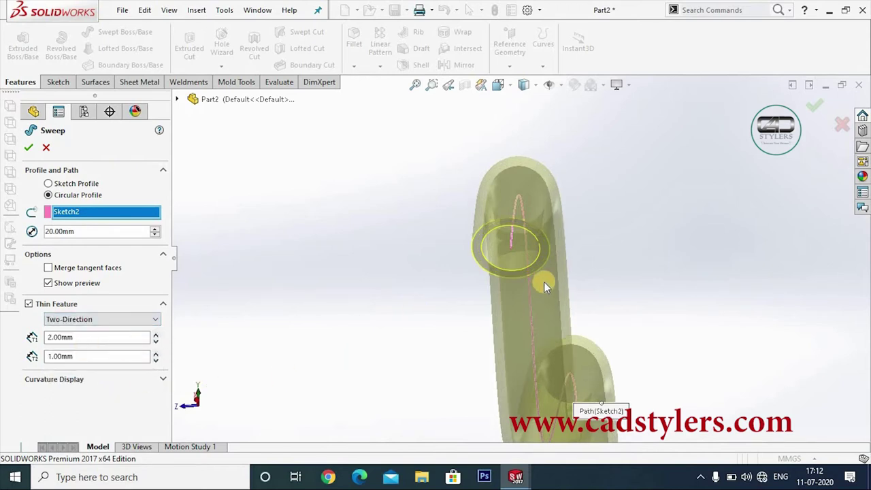
Set both Two-Direction wall thicknesses to 1.00 mm.
left_click(61, 340)
double_click(61, 344)
type("1")
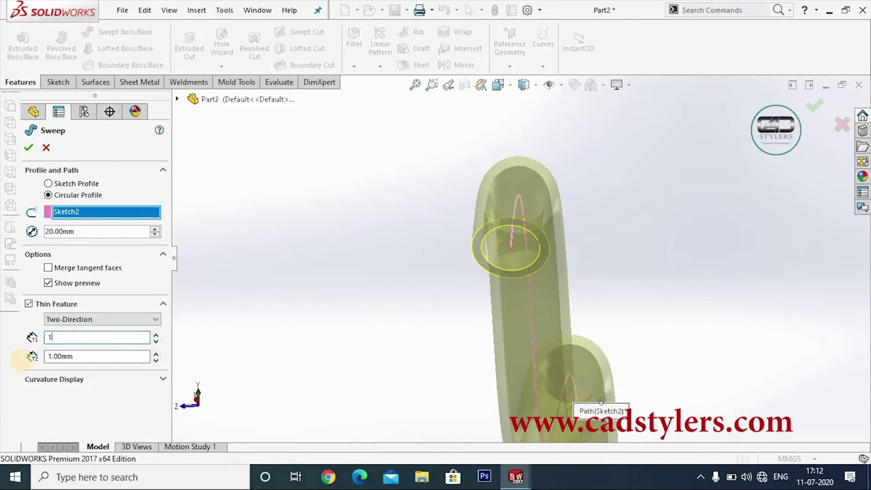
left_click(20, 359)
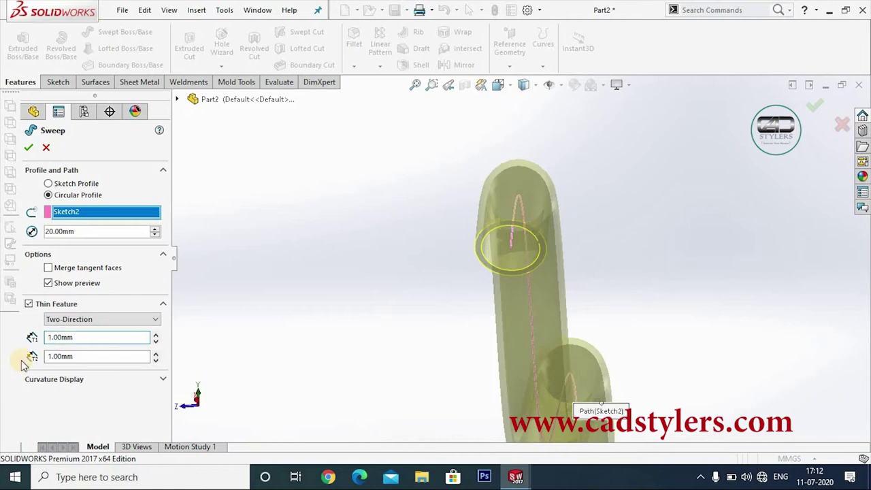
double_click(64, 356)
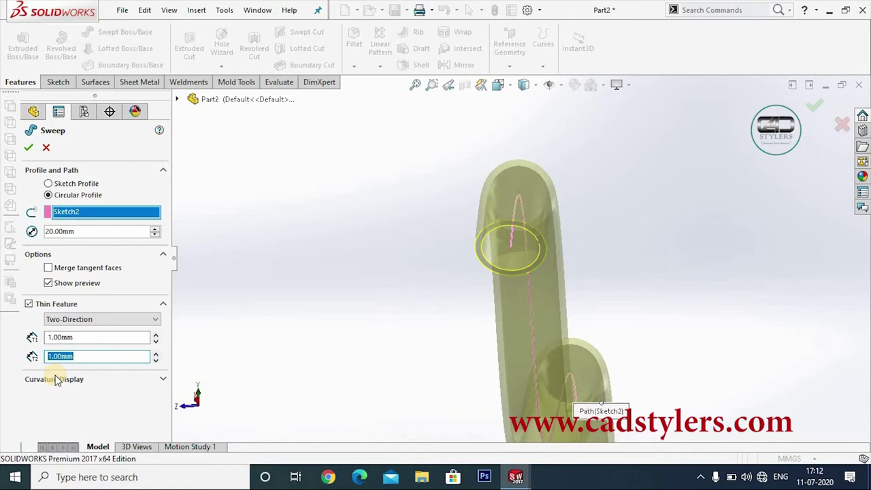
left_click(78, 319)
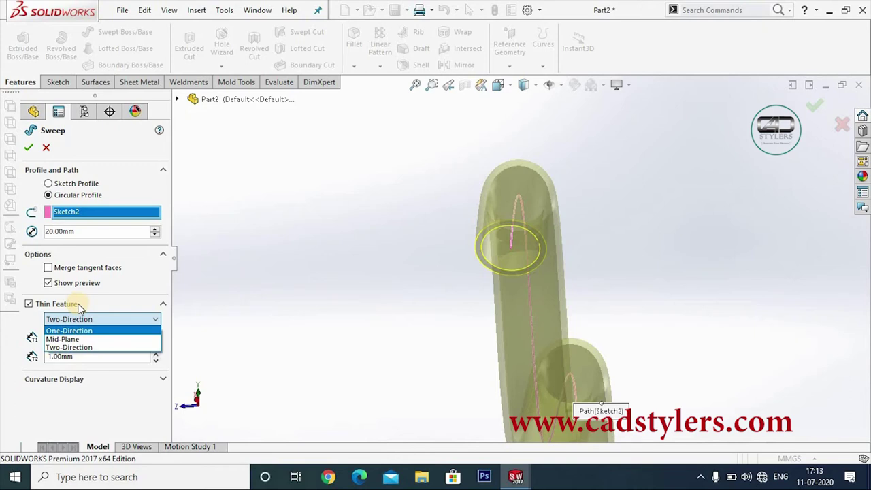
Create the hollow Sweep-Thin1 tube and orbit and zoom to inspect its open end.
left_click(27, 148)
left_click(28, 148)
mouse_move(439, 253)
middle_mouse_down()
mouse_move(370, 243)
mouse_move(703, 310)
middle_mouse_up()
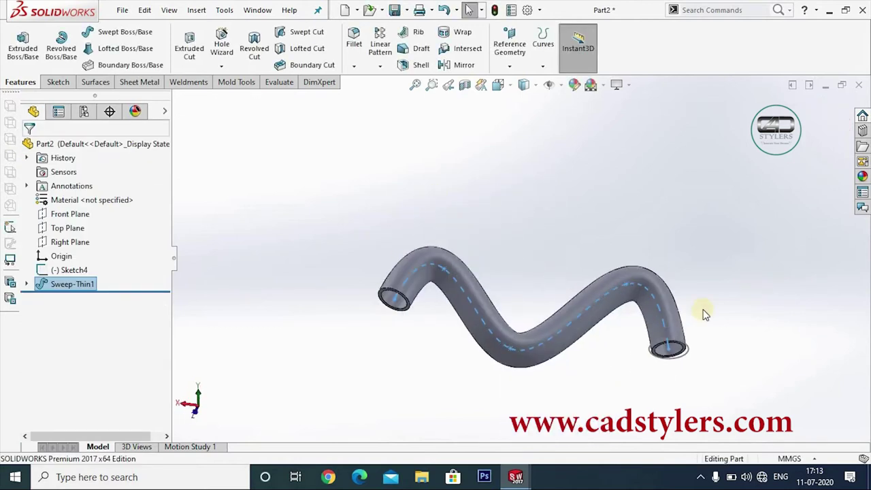
scroll(671, 366, "down", 3)
scroll(608, 313, "down", 3)
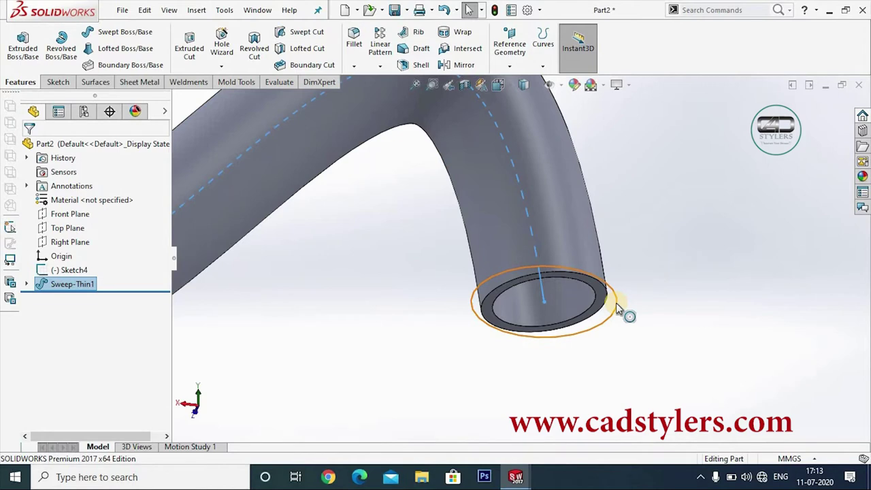
scroll(616, 303, "up", 3)
scroll(474, 314, "up", 3)
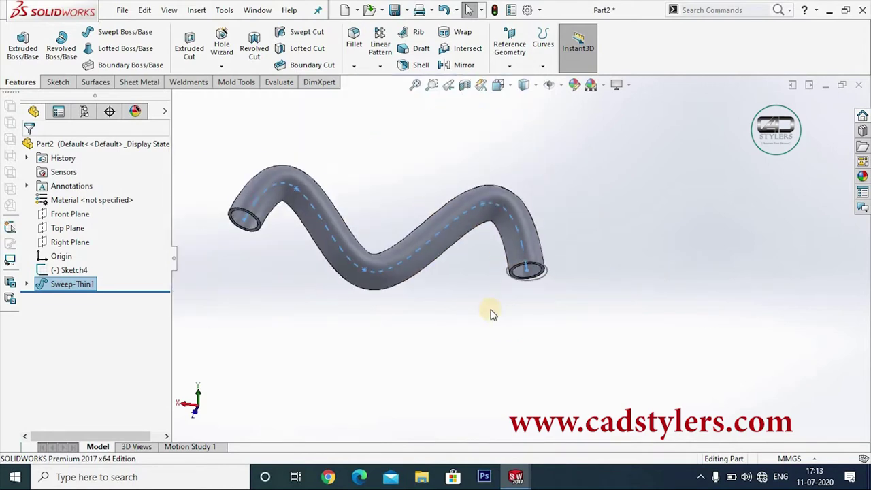
scroll(486, 311, "up", 2)
Delete the Sweep-Thin1 feature, confirming the prompt.
right_click(49, 284)
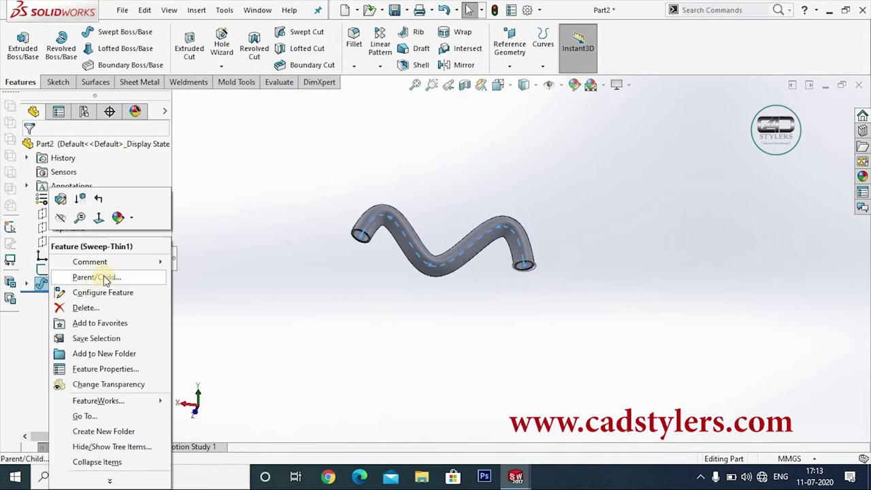
left_click(91, 309)
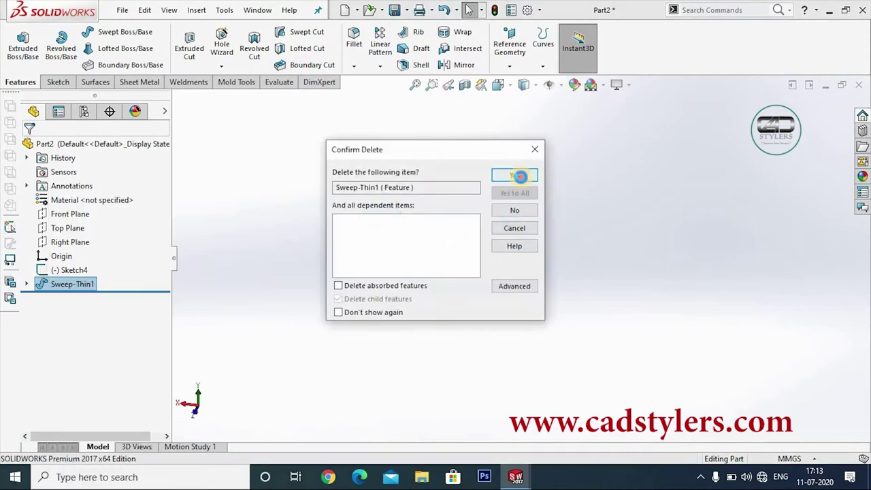
left_click(517, 176)
Reopen Sketch4 for editing and view it face-on.
right_click(536, 251)
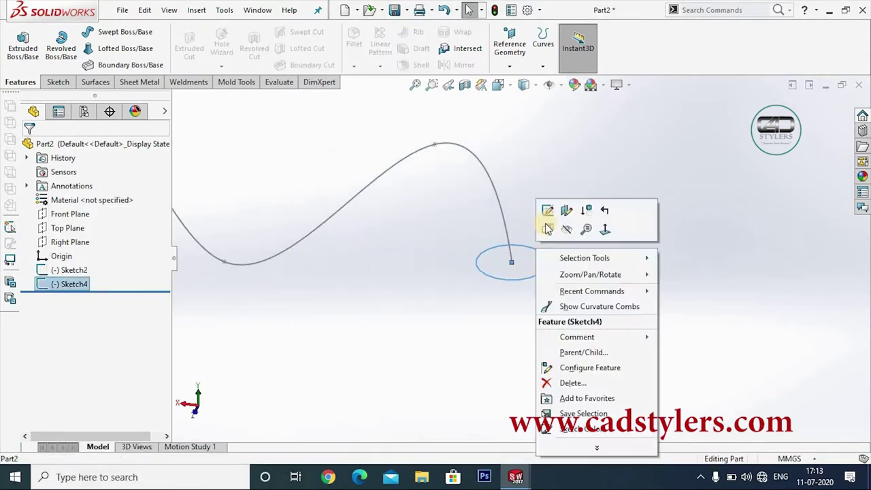
left_click(549, 210)
key("space")
left_click(97, 29)
left_click(138, 81)
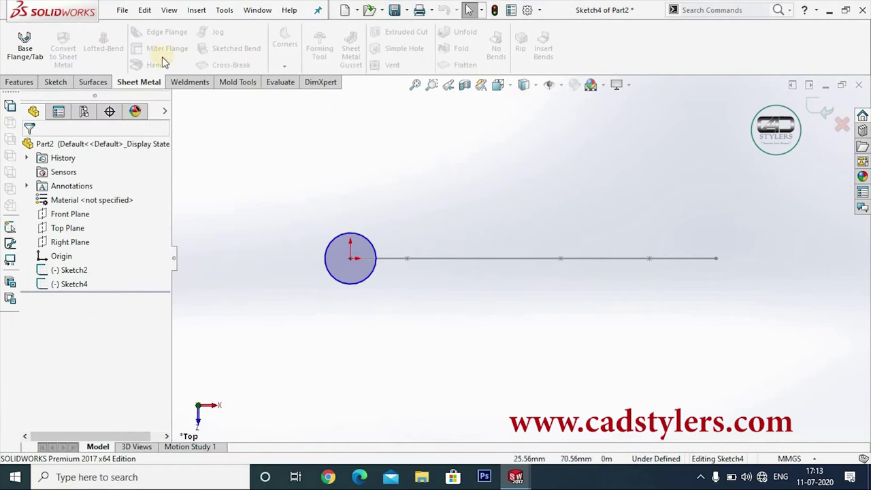
Draw a five-sided polygon enclosing the circle.
left_click(56, 82)
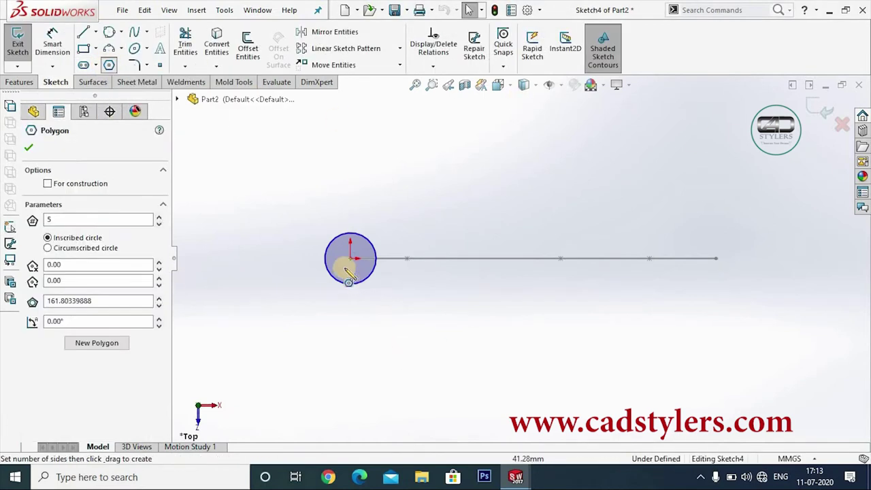
left_click(350, 257)
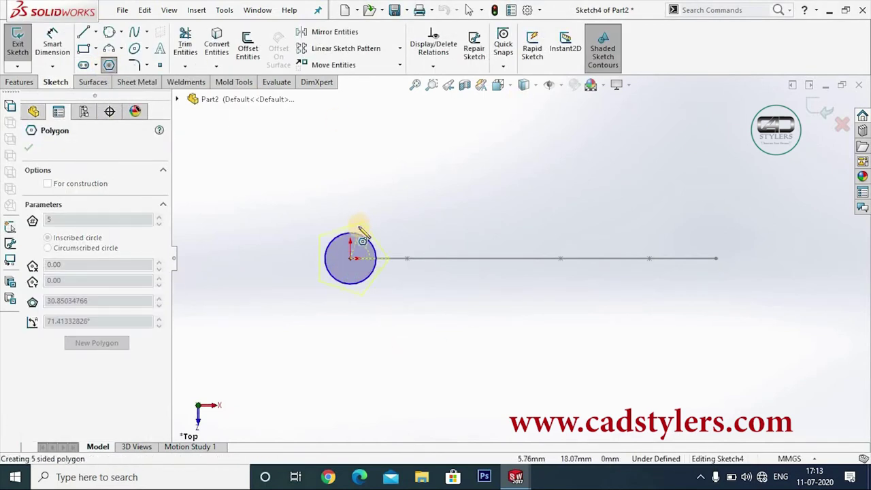
left_click(361, 230)
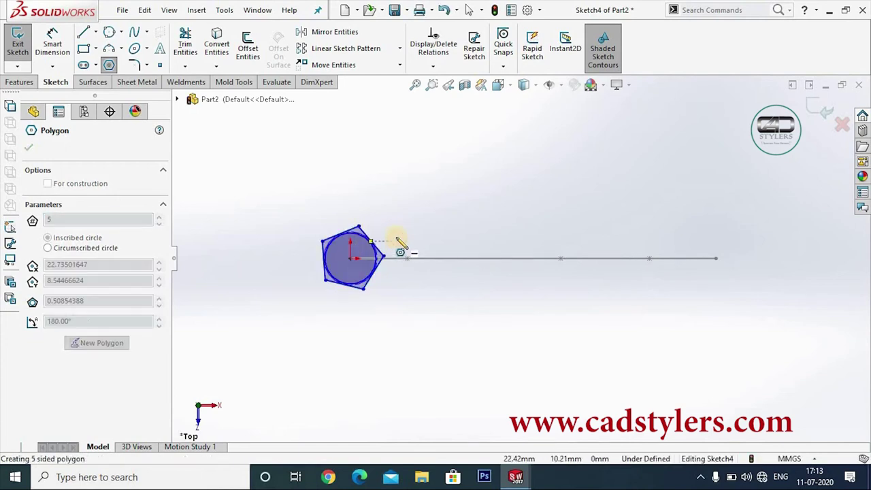
right_click(445, 244)
left_click(443, 245)
scroll(368, 249, "down", 1)
scroll(368, 251, "down", 1)
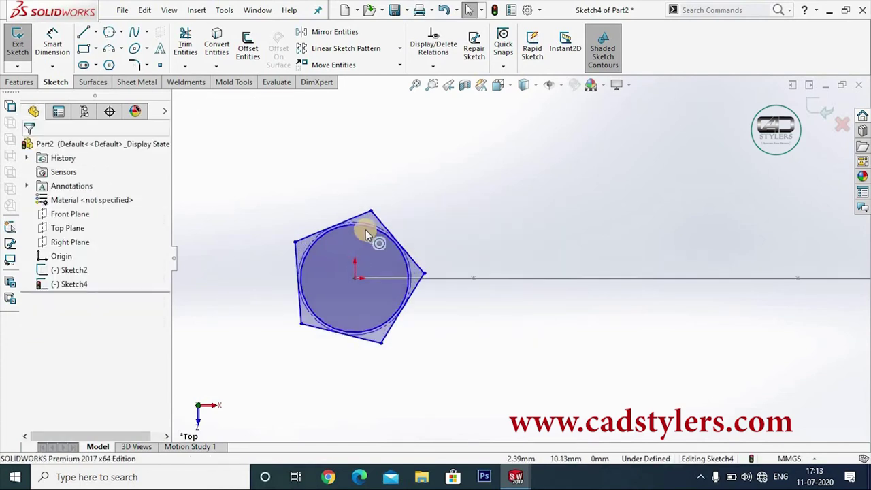
left_click(364, 232)
key("Escape")
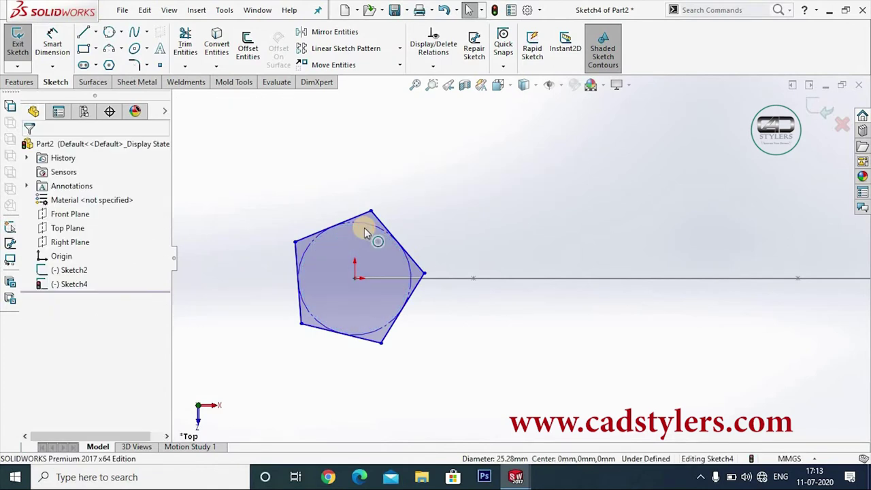
Exit the sketch and orbit to see the pentagon and wavy curve in 3D.
left_click(815, 111)
scroll(657, 314, "up", 3)
middle_click_drag(657, 315, 601, 280)
mouse_move(515, 290)
middle_mouse_down()
mouse_move(603, 259)
mouse_move(649, 136)
mouse_move(234, 319)
middle_mouse_up()
left_click(68, 284)
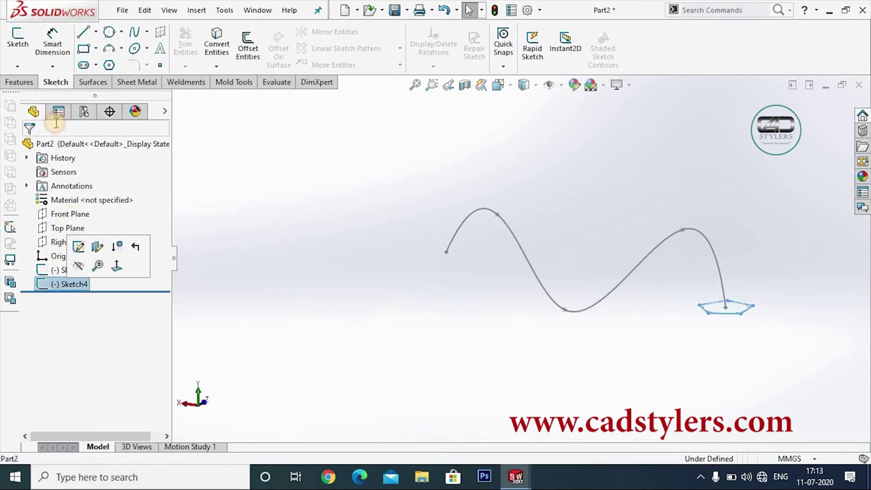
left_click(19, 82)
left_click(125, 32)
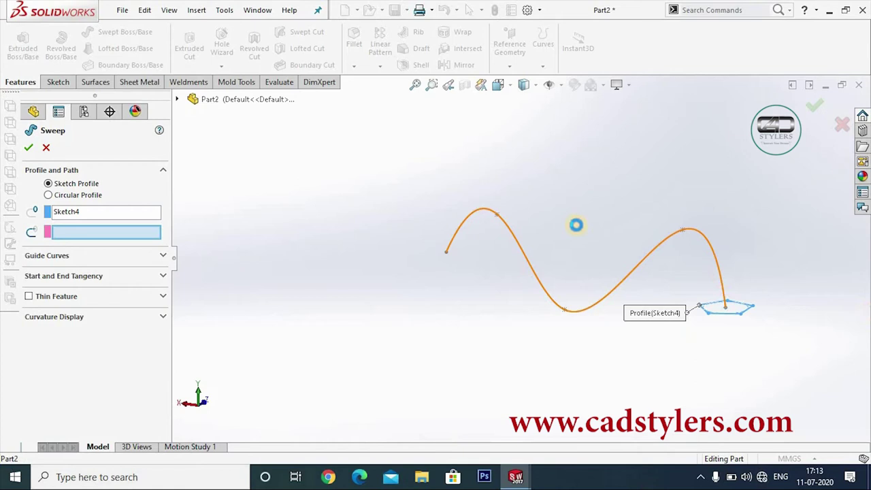
left_click(576, 224)
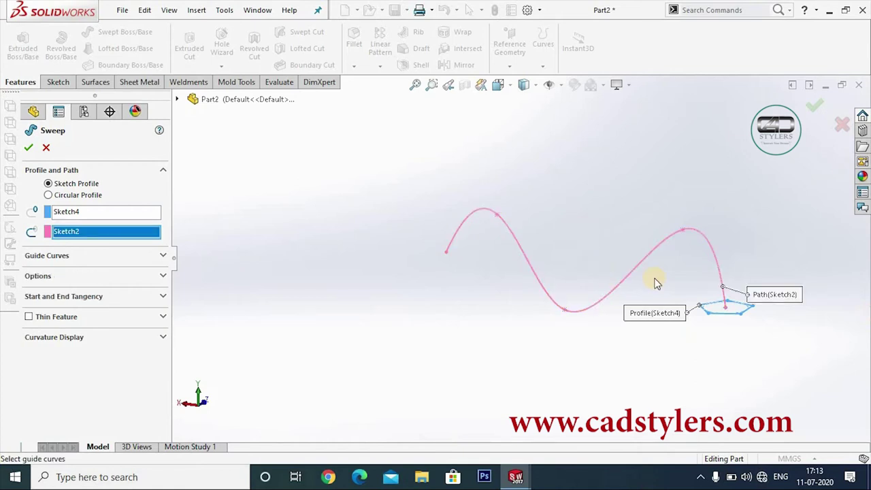
scroll(741, 333, "down", 3)
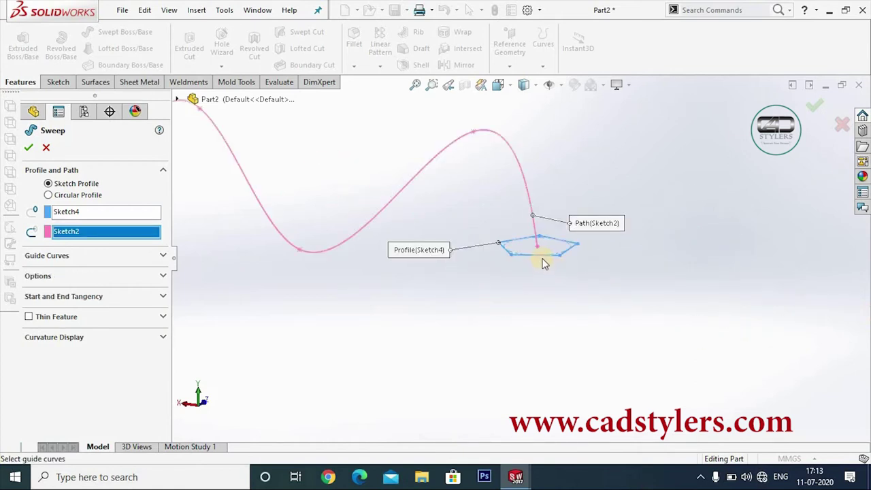
scroll(544, 262, "up", 2)
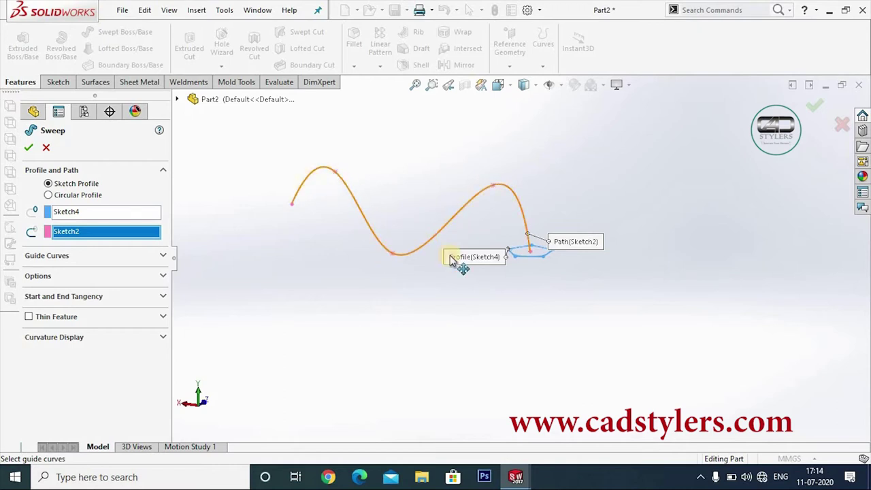
scroll(535, 263, "down", 2)
scroll(519, 255, "down", 3)
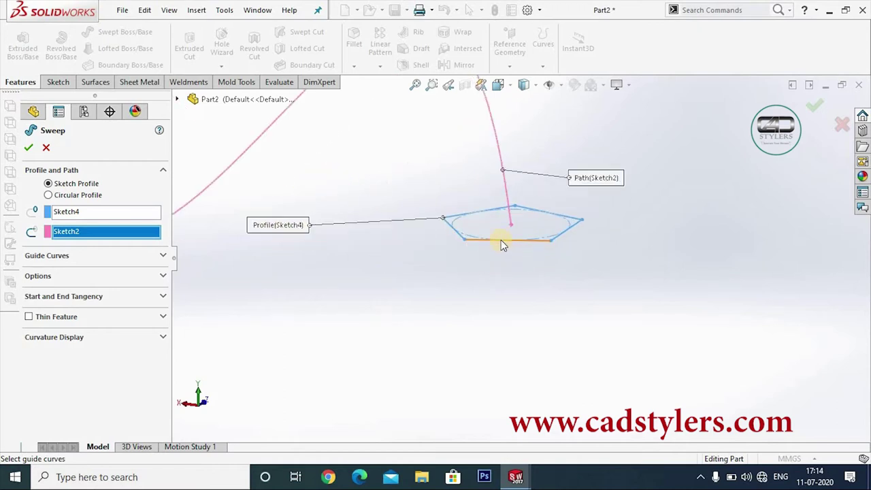
left_click(47, 148)
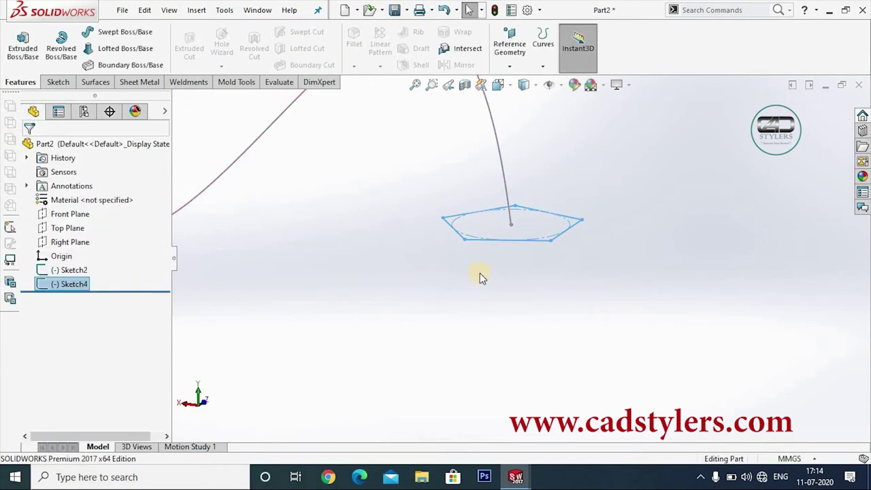
Reopen the pentagon sketch Sketch4, viewed straight on.
right_click(521, 254)
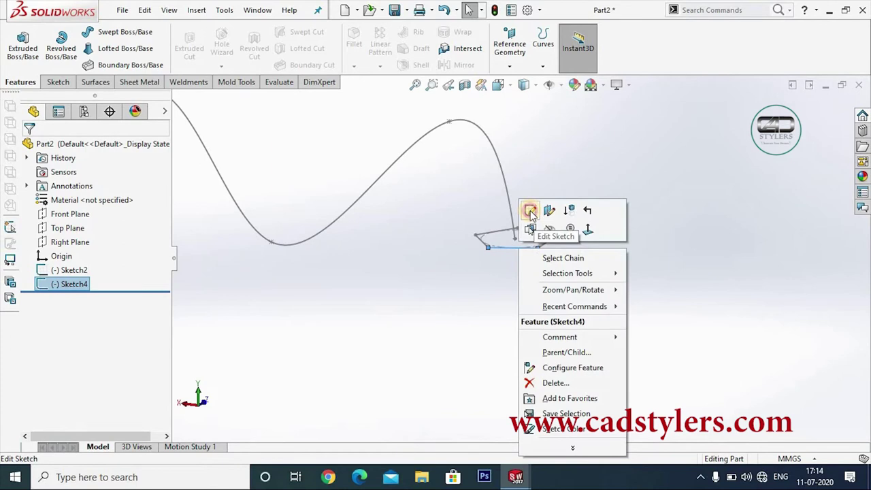
left_click(528, 209)
key("space")
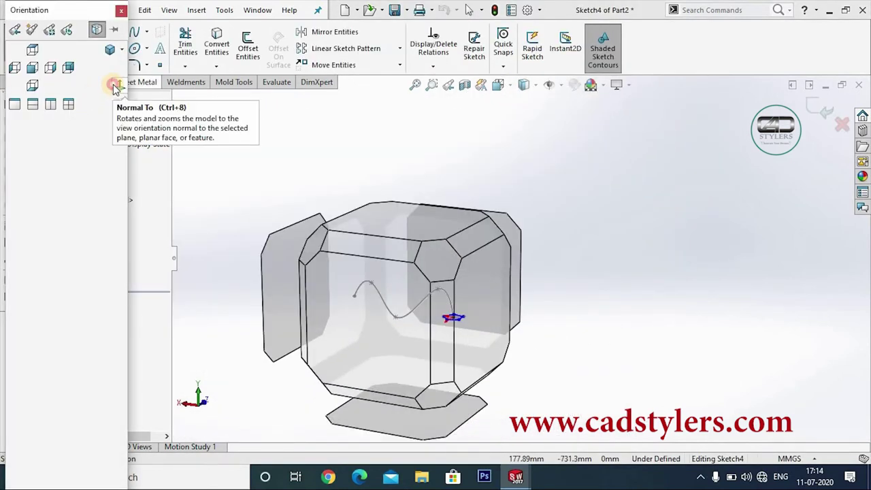
left_click(111, 83)
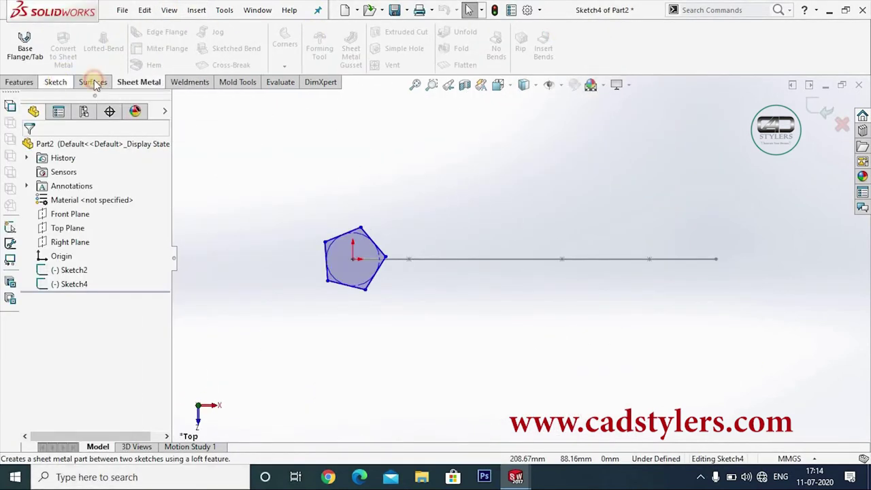
Offset the pentagon 5 mm inward with Offset Entities.
left_click(57, 82)
left_click(249, 47)
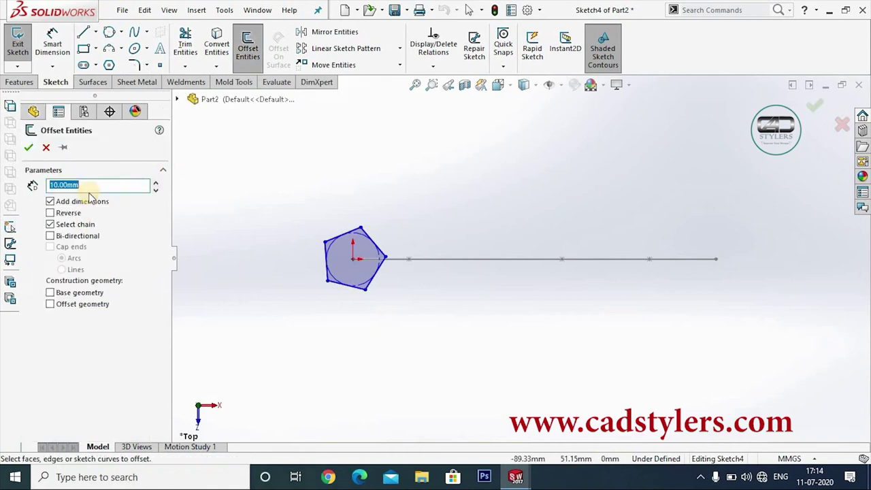
type("5")
key("Return")
scroll(365, 243, "down", 3)
scroll(381, 218, "down", 3)
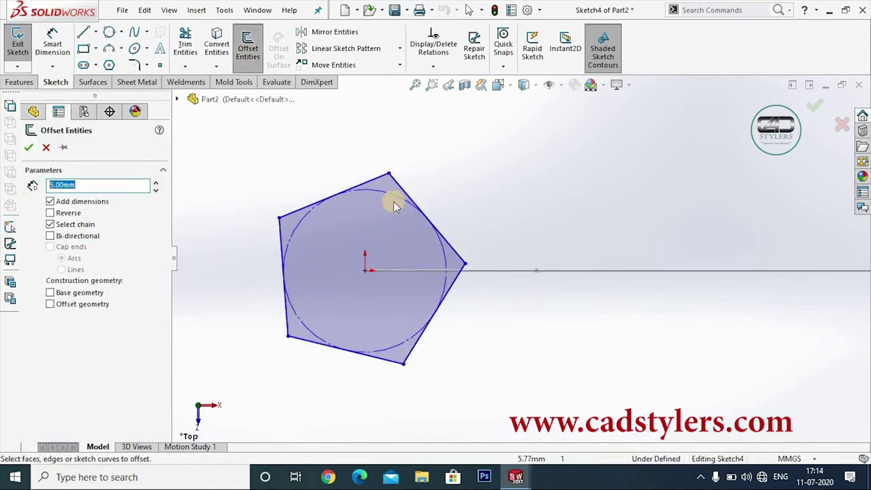
left_click(392, 204)
left_click(376, 249)
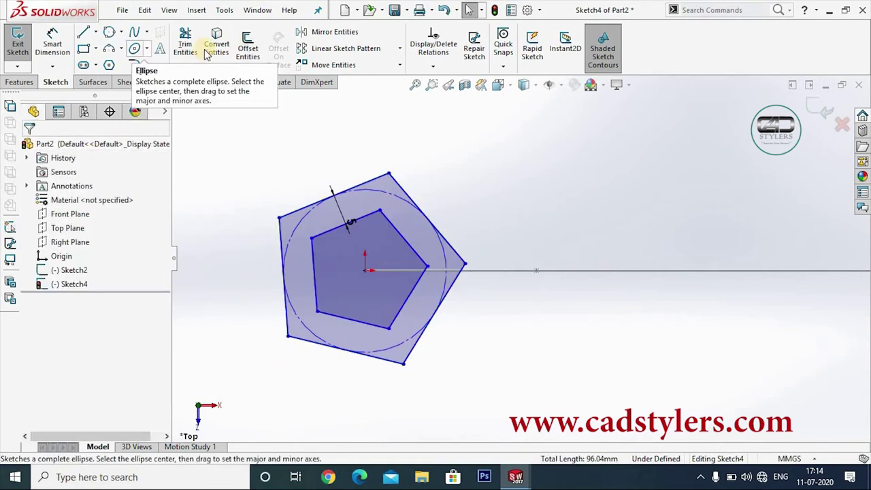
Delete the outer pentagon's five lines and exit the sketch.
double_click(371, 193)
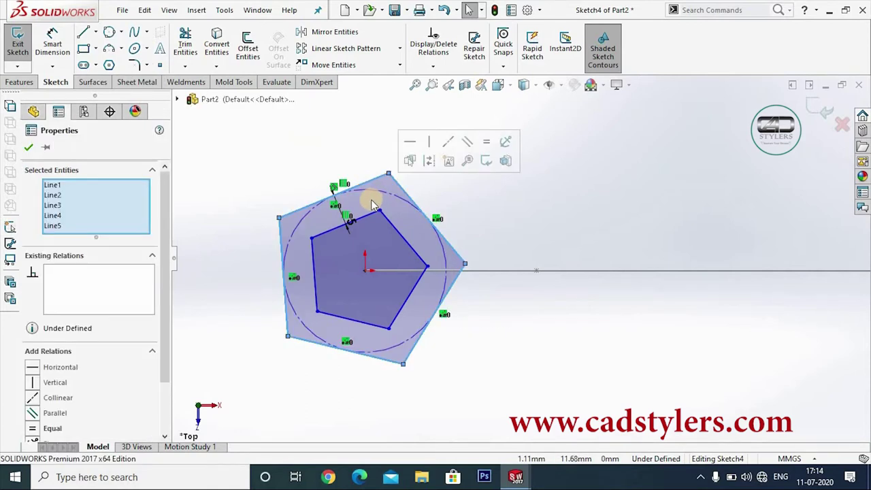
key("Delete")
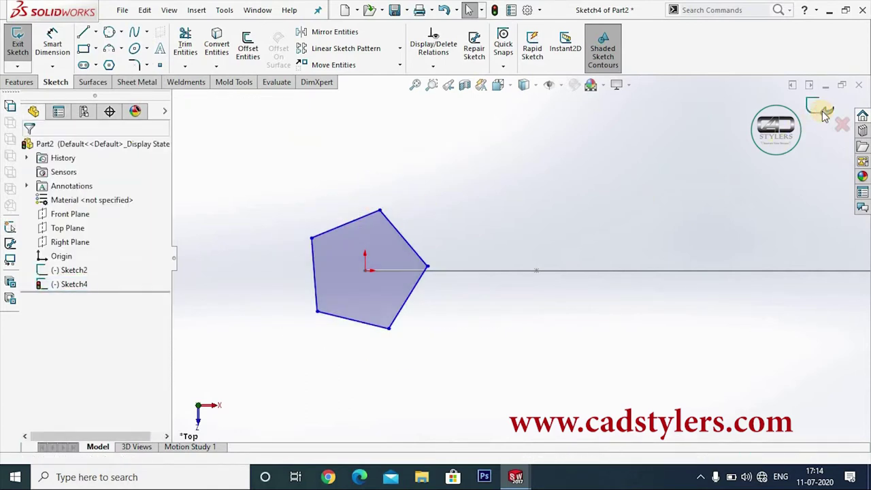
left_click(823, 111)
Sweep the Sketch4 pentagon along the Sketch2 spline into the solid Sweep1 bar.
key("f")
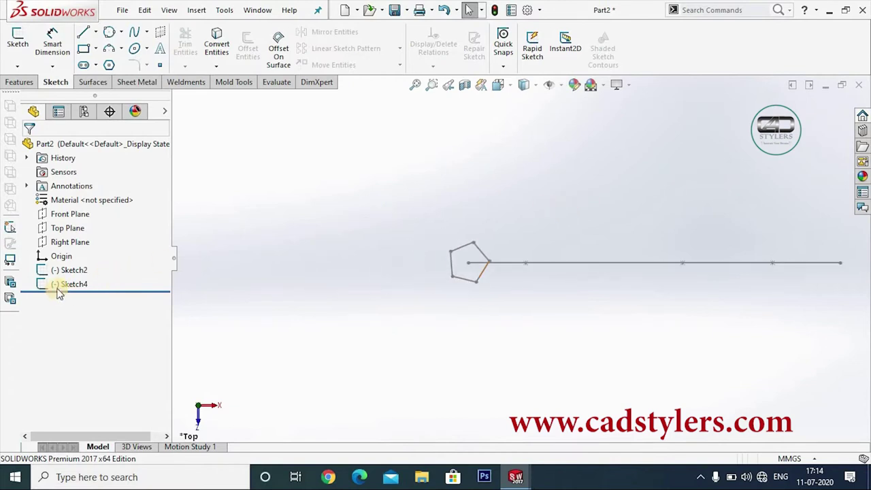
left_click(65, 285)
left_click(19, 81)
left_click(124, 32)
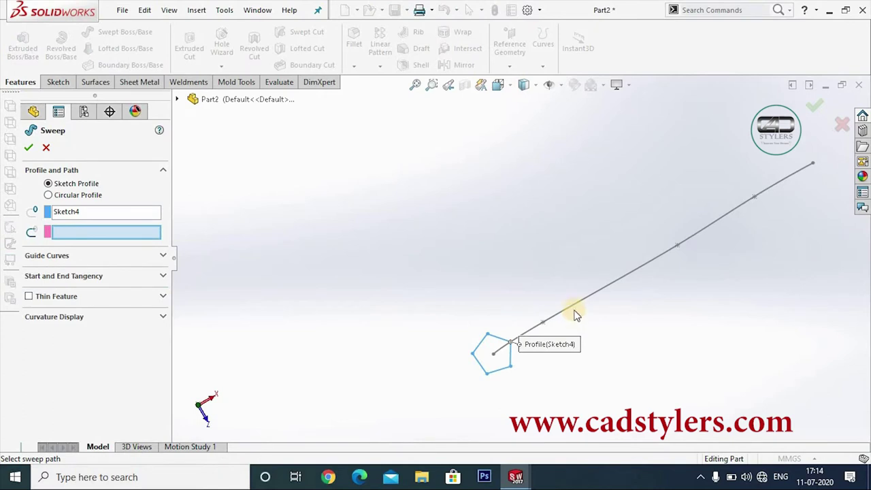
left_click(574, 309)
key("ctrl+1")
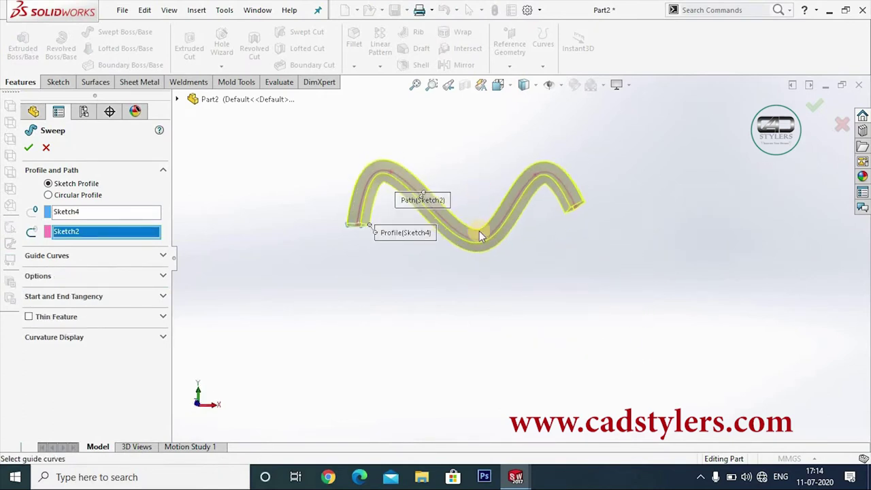
mouse_move(467, 281)
middle_mouse_down()
mouse_move(472, 178)
mouse_move(462, 271)
middle_mouse_up()
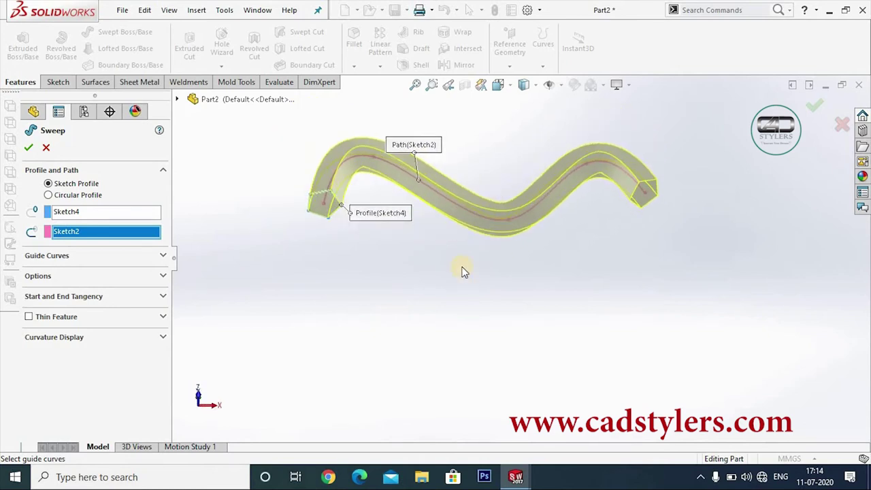
scroll(449, 275, "down", 3)
left_click(28, 147)
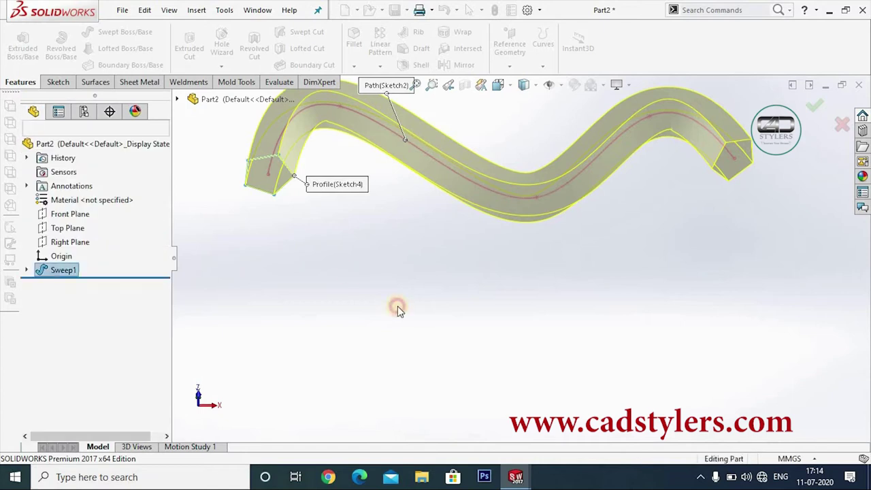
middle_click_drag(433, 231, 474, 233)
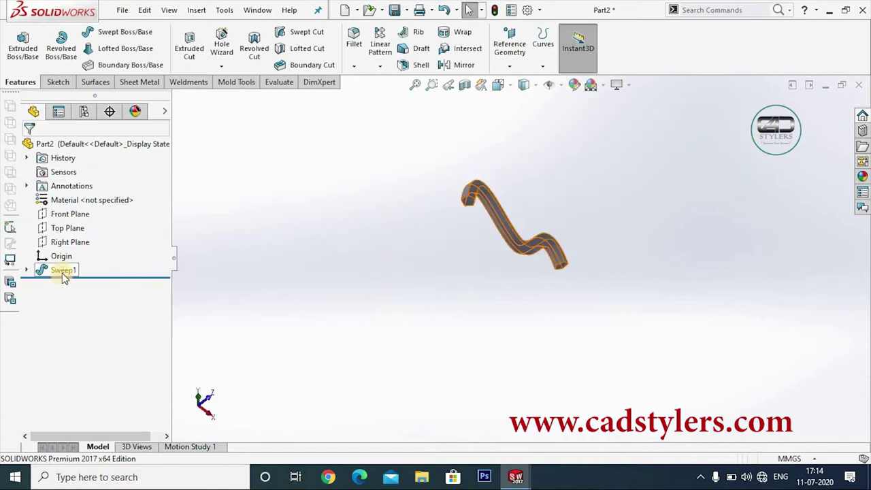
Reopen Sweep1 for editing and expand its Guide Curves section.
left_click(63, 272)
left_click(103, 284)
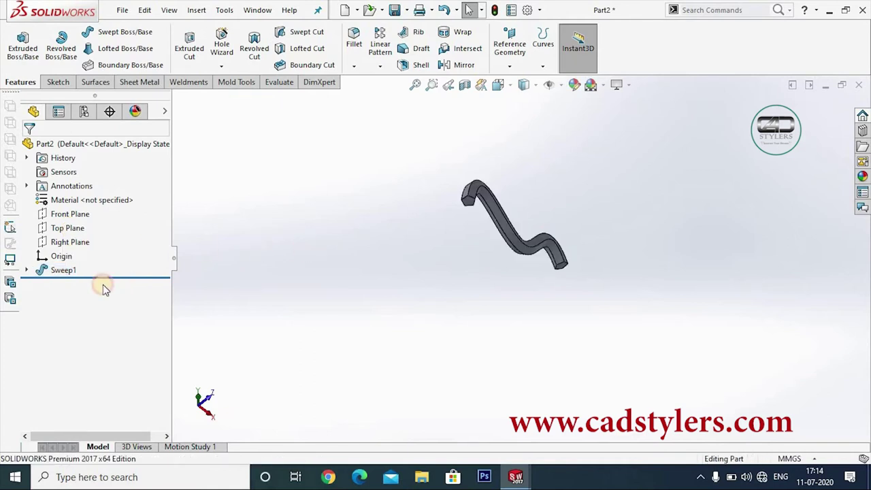
left_click(68, 276)
left_click(73, 228)
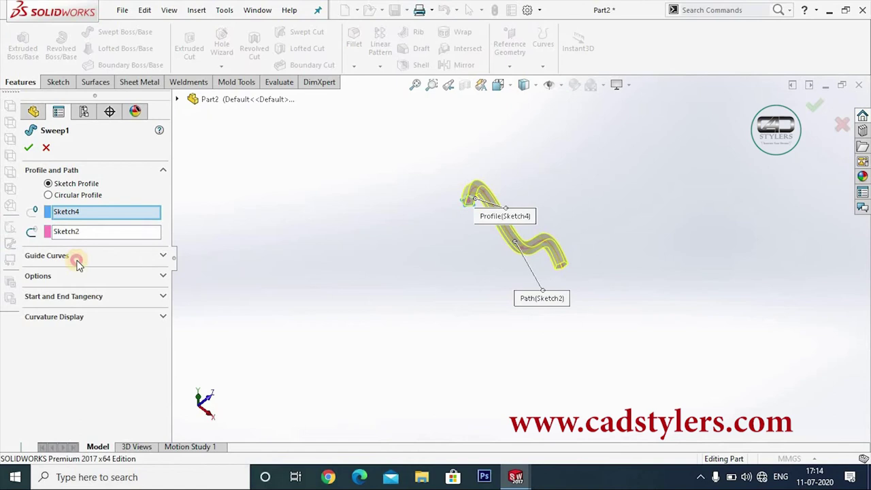
left_click(76, 259)
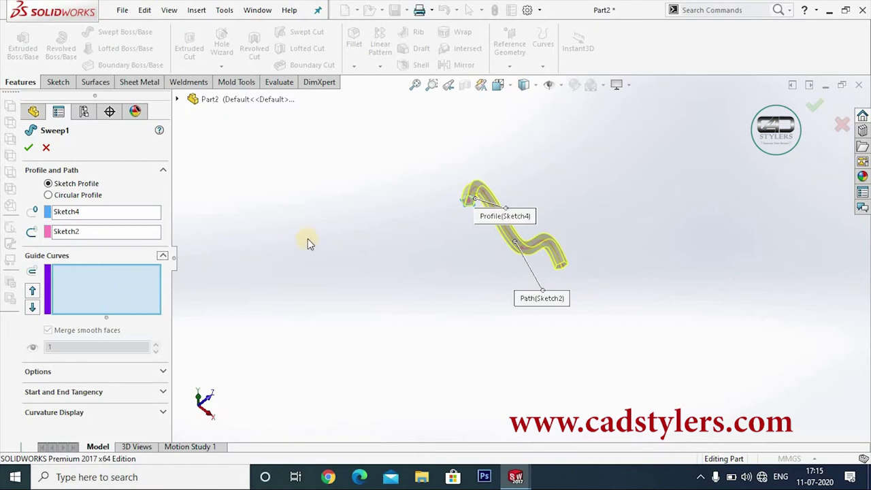
scroll(484, 237, "down", 2)
scroll(511, 208, "down", 4)
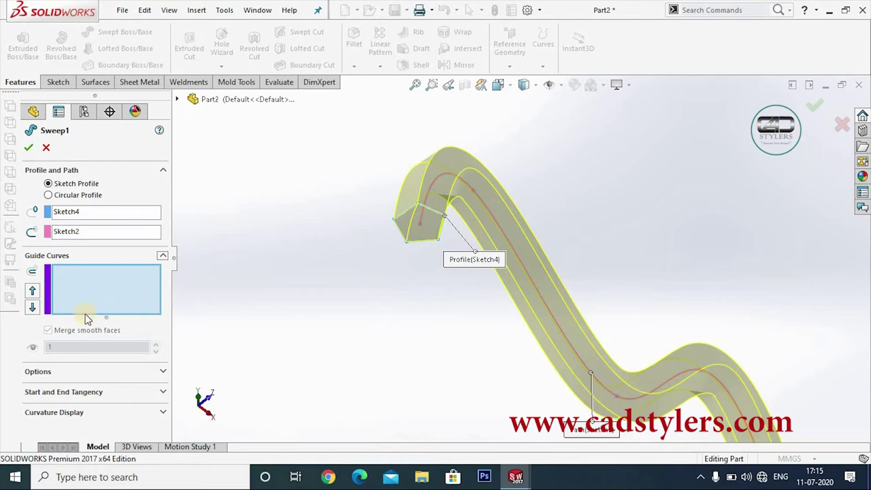
Expand Options, try Keep Normal Constant, then set profile orientation back to Follow Path.
left_click(78, 372)
left_click(164, 338)
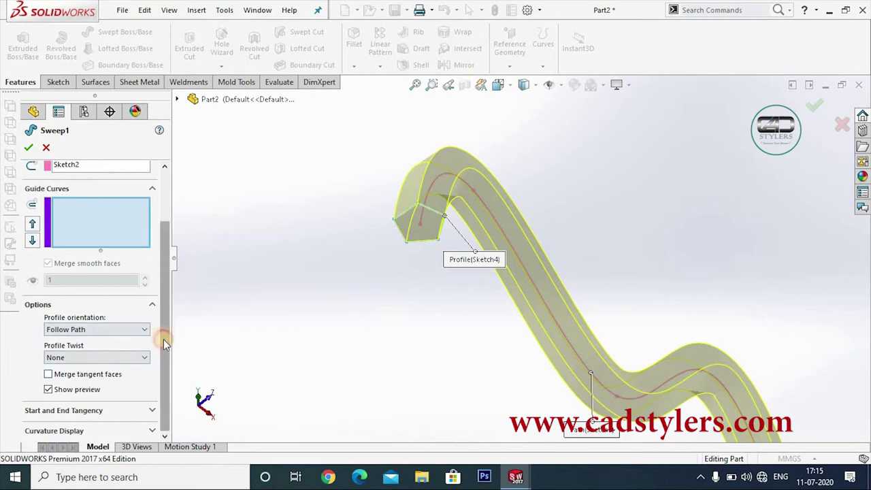
left_click(97, 330)
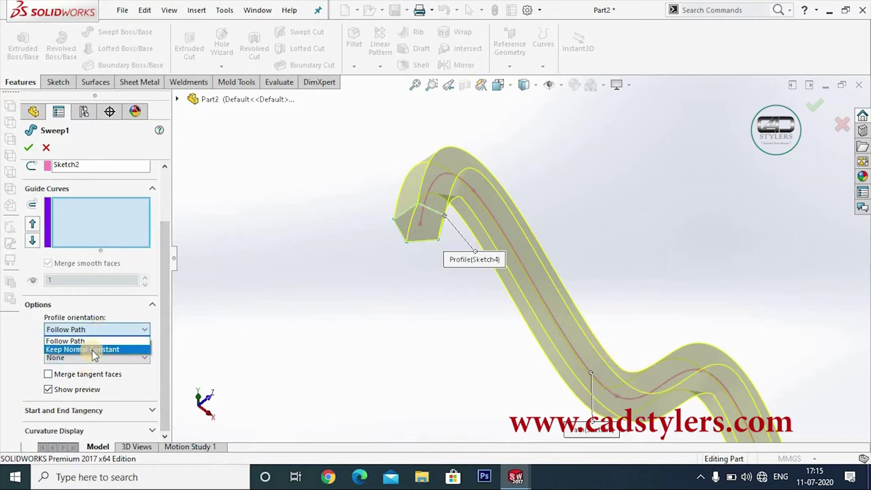
left_click(93, 349)
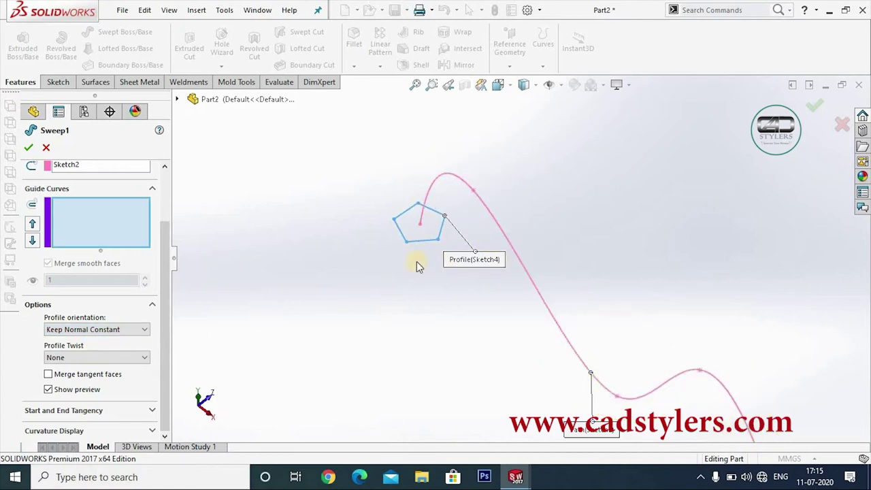
left_click(112, 329)
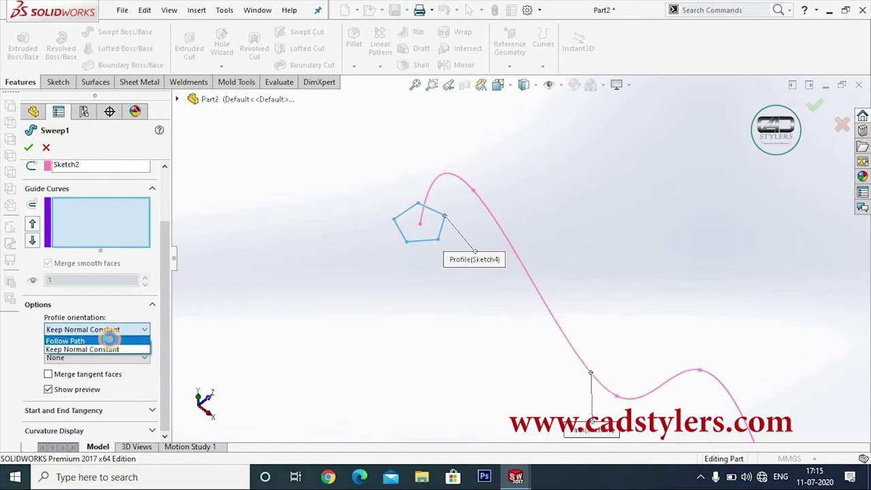
left_click(108, 340)
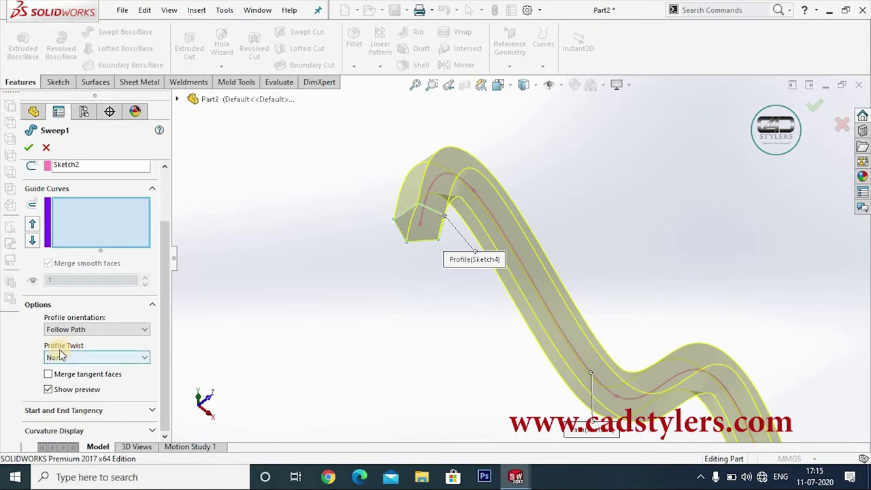
Set the sweep's Profile Twist to Specify Twist Value, measured in Degrees.
left_click(99, 358)
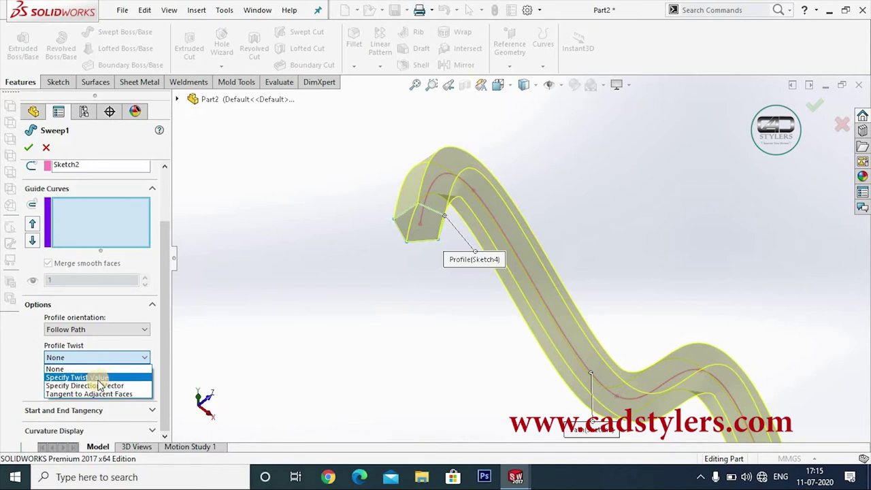
left_click(100, 378)
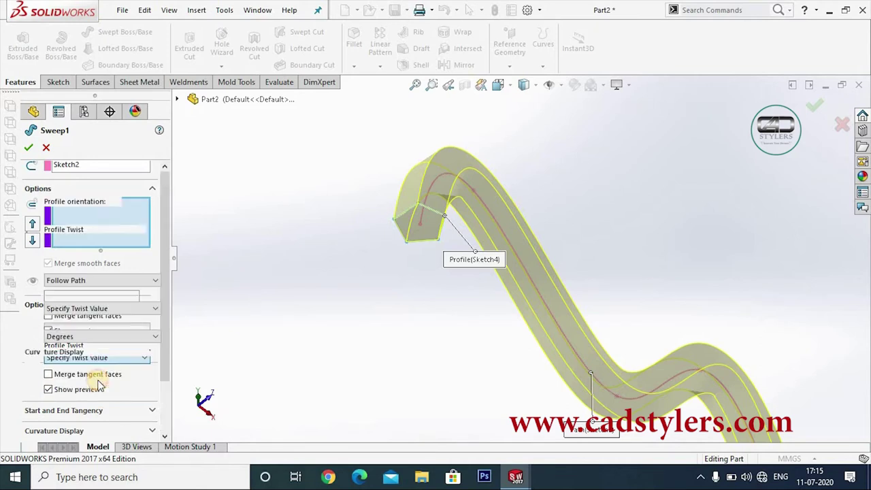
left_click(87, 335)
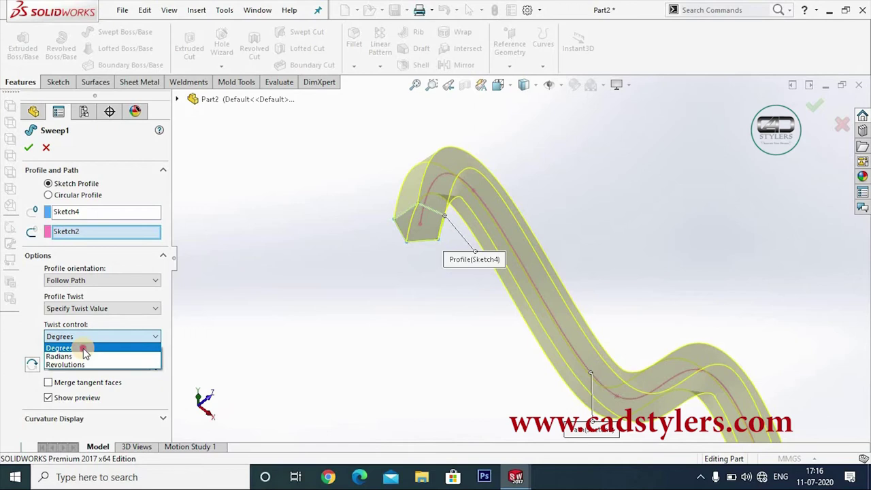
left_click(83, 348)
Try 300° and 600° twists, then settle on a 1000° Direction 1 twist and confirm the sweep.
double_click(84, 363)
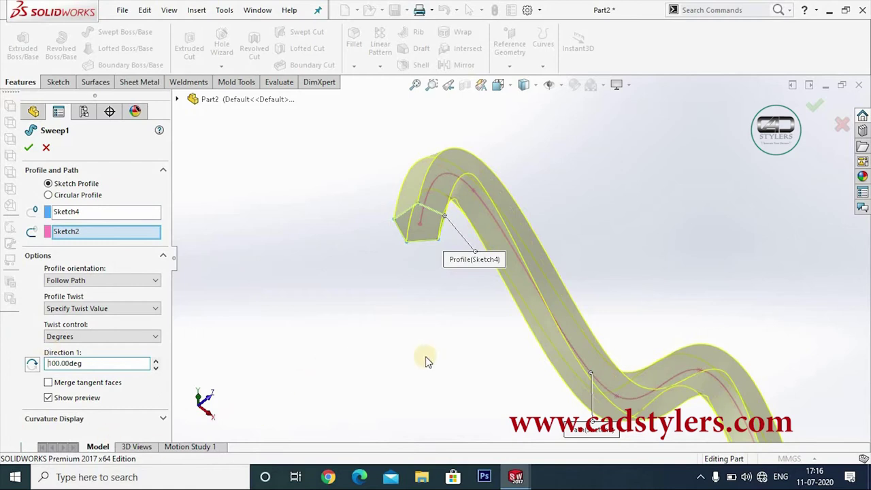
scroll(496, 208, "down", 2)
scroll(493, 215, "up", 2)
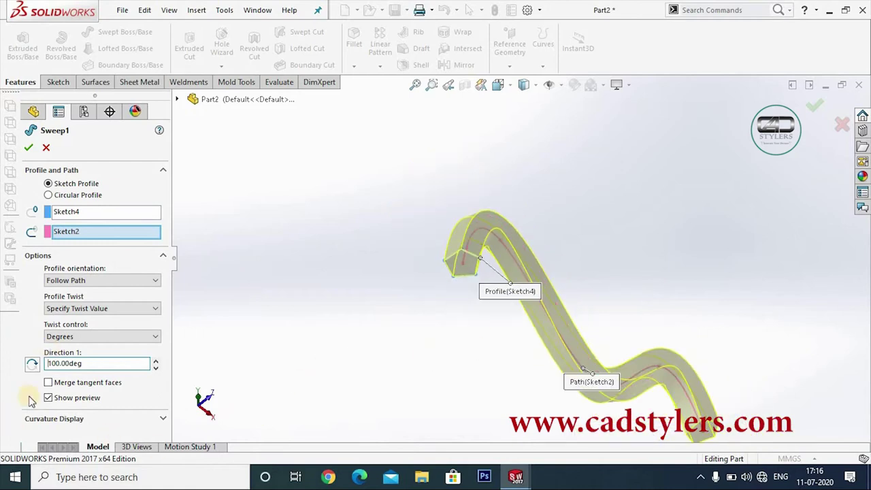
double_click(94, 364)
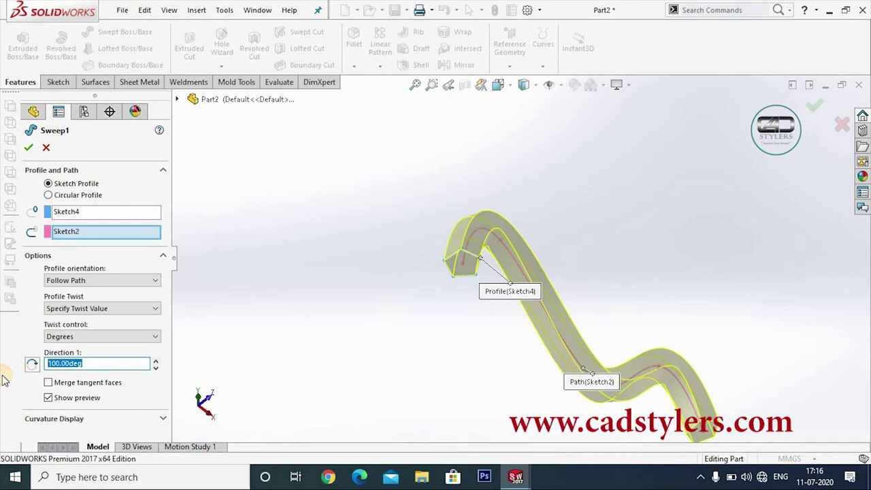
type("300")
key("Return")
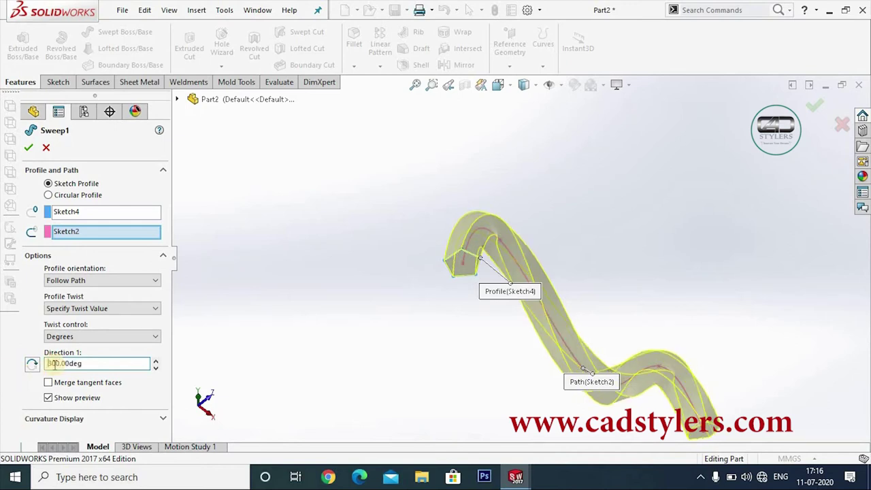
mouse_move(524, 331)
middle_mouse_down()
mouse_move(599, 263)
mouse_move(700, 336)
mouse_move(739, 388)
mouse_move(762, 355)
mouse_move(651, 382)
mouse_move(686, 304)
mouse_move(345, 342)
middle_mouse_up()
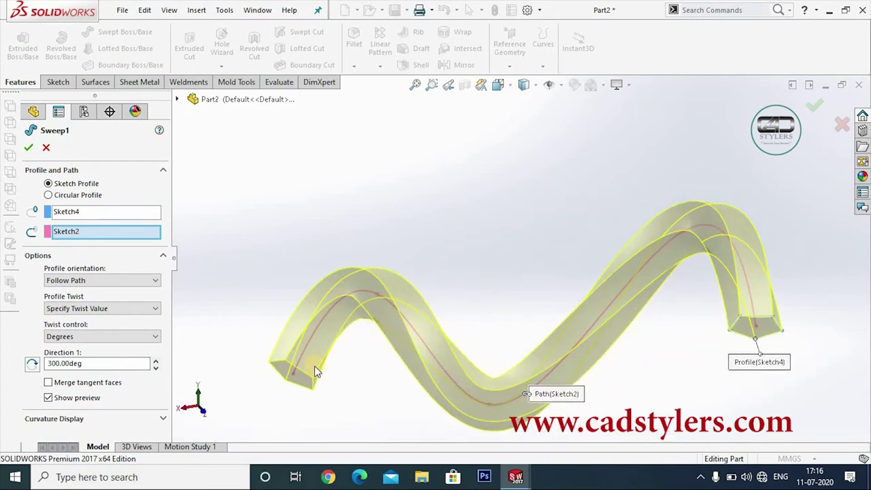
left_click(89, 363)
type("600")
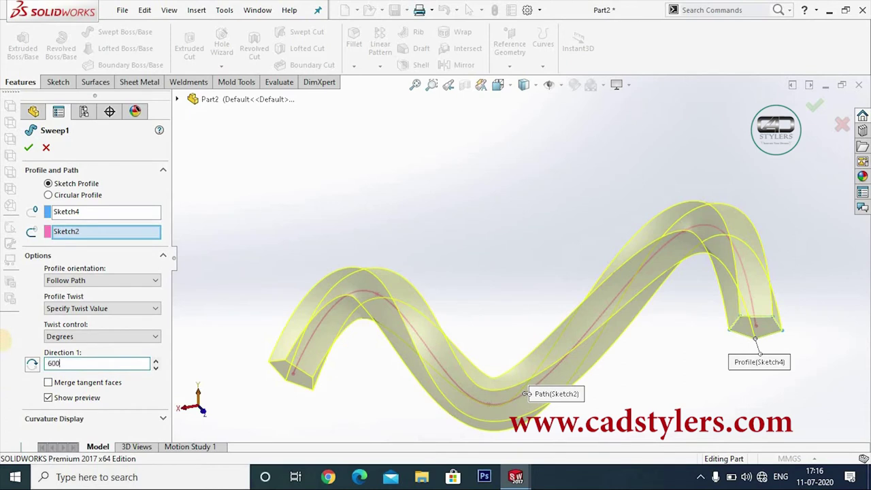
key("f")
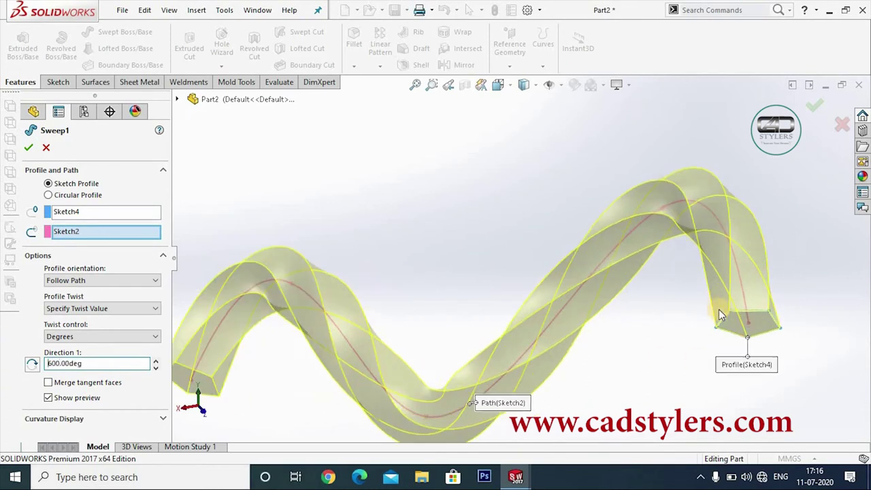
left_click(90, 364)
type("1000")
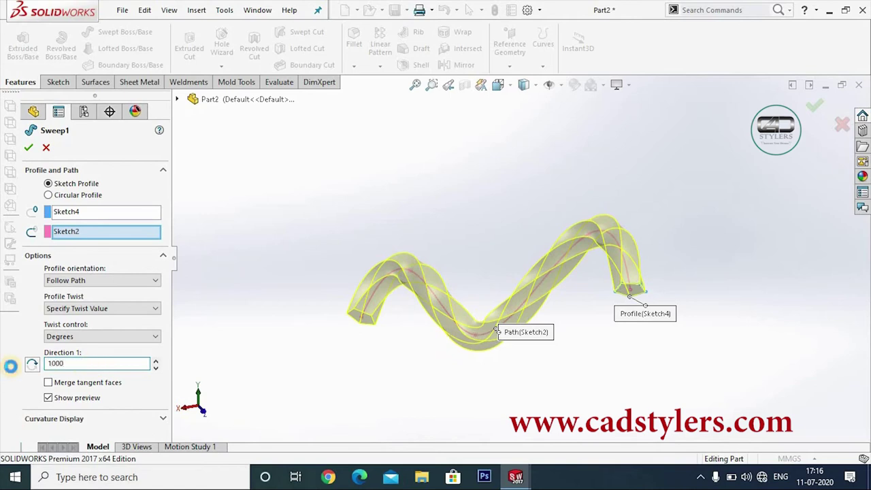
scroll(583, 294, "down", 3)
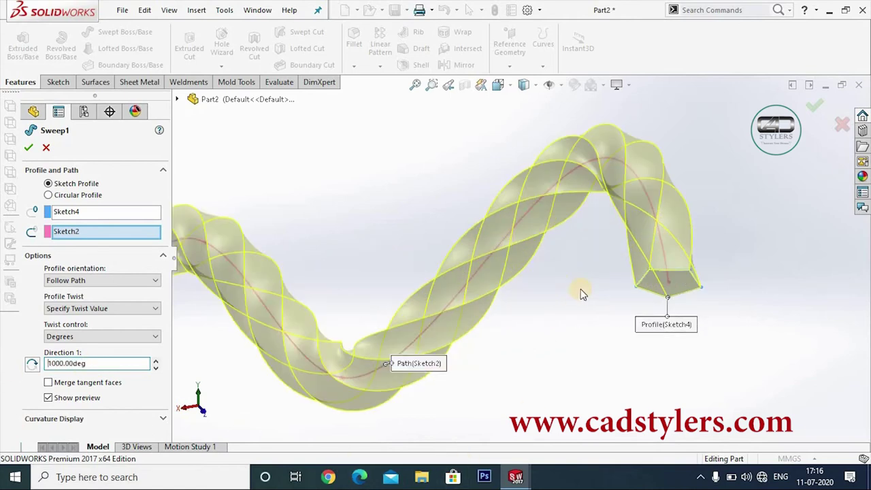
scroll(583, 294, "up", 3)
left_click(29, 147)
Start a sketch on the pentagon end face and convert the face outline into it.
mouse_move(502, 340)
middle_mouse_down()
mouse_move(550, 278)
mouse_move(513, 293)
mouse_move(502, 315)
middle_mouse_up()
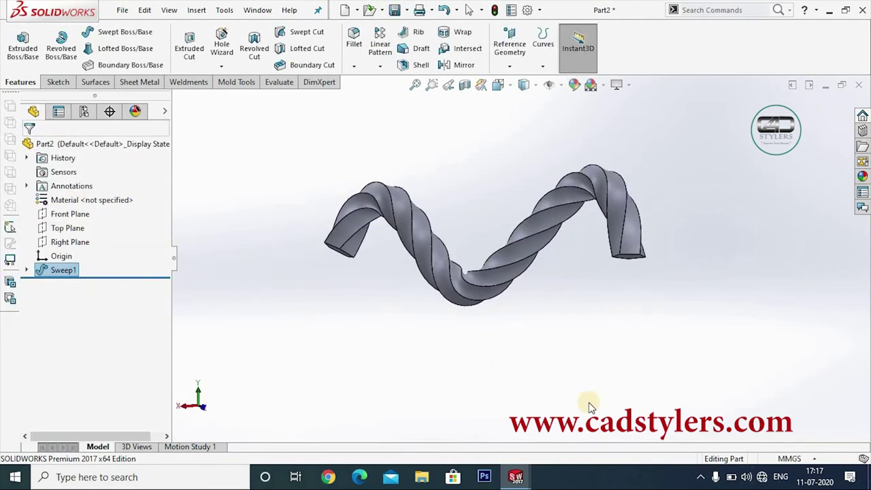
scroll(392, 306, "down", 3)
middle_click_drag(392, 307, 340, 146)
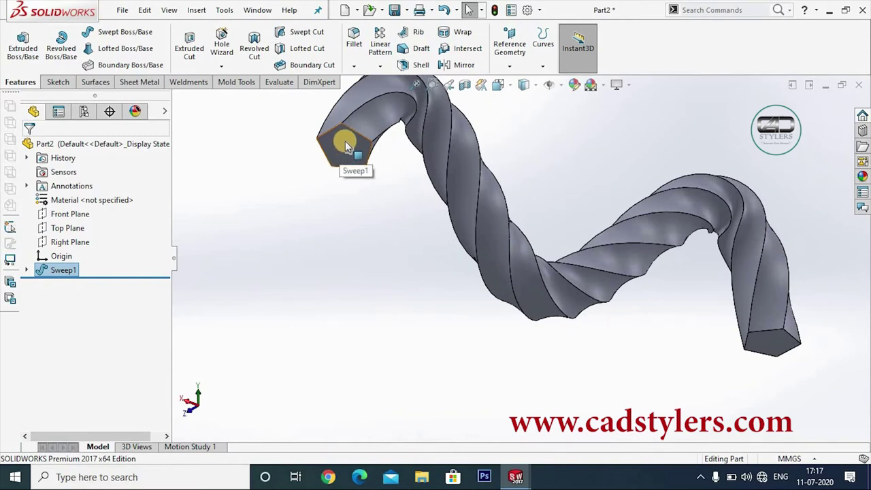
right_click(345, 141)
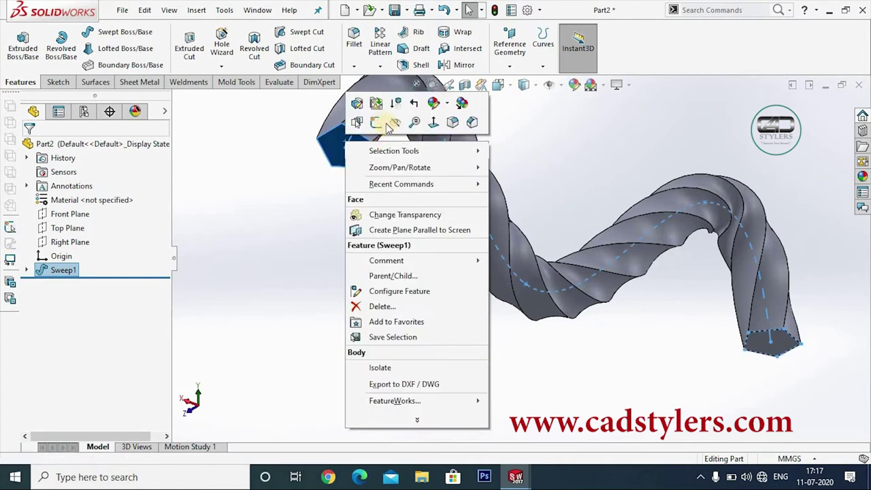
left_click(375, 123)
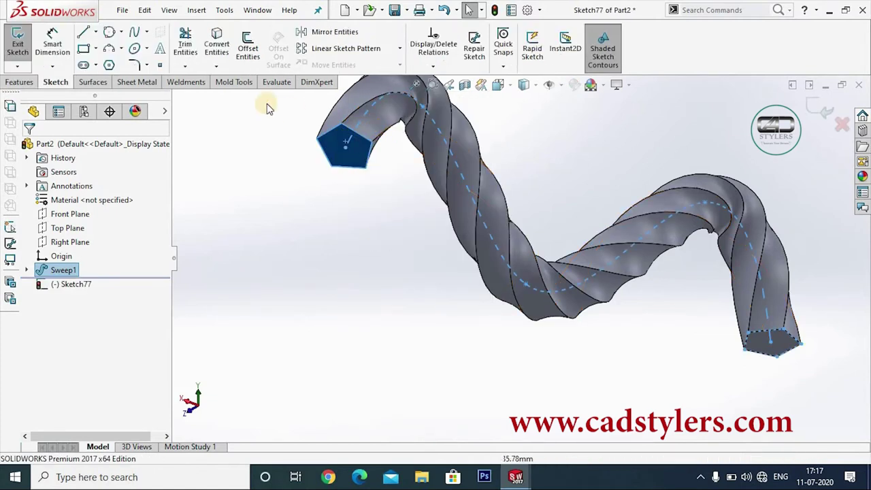
left_click(216, 43)
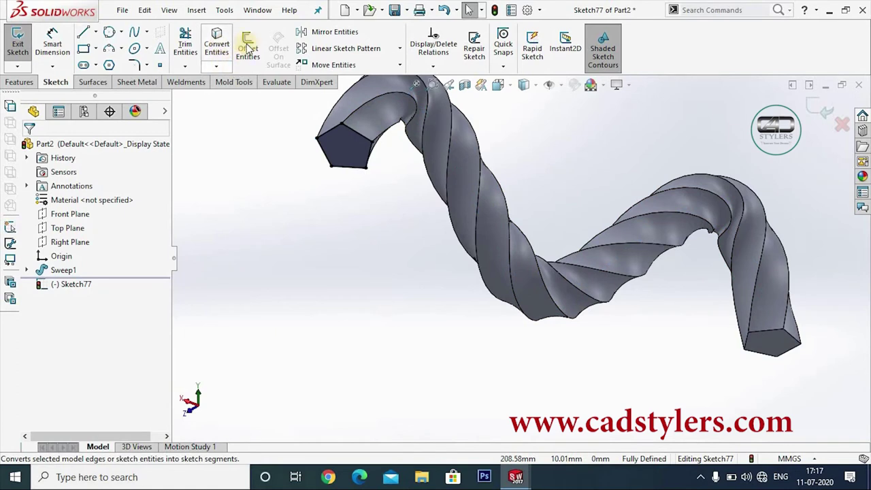
Offset the pentagon outline 2 mm inward and exit the sketch.
left_click(248, 48)
scroll(408, 243, "down", 5)
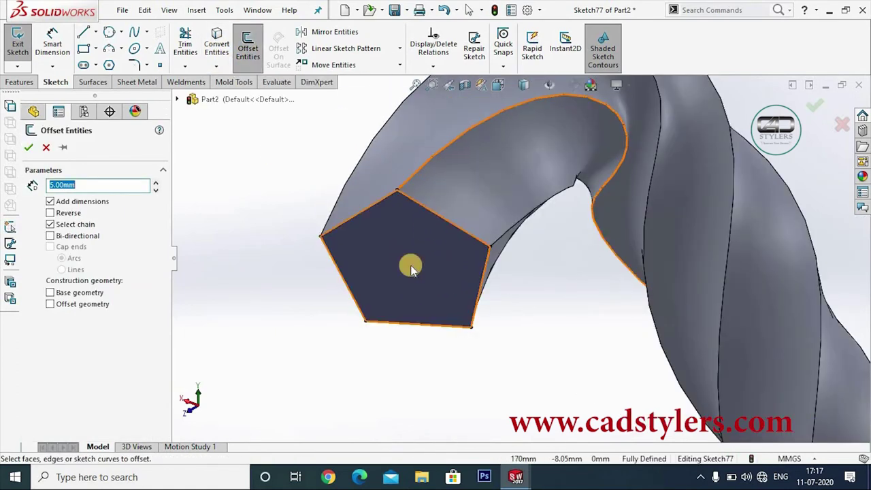
type("2")
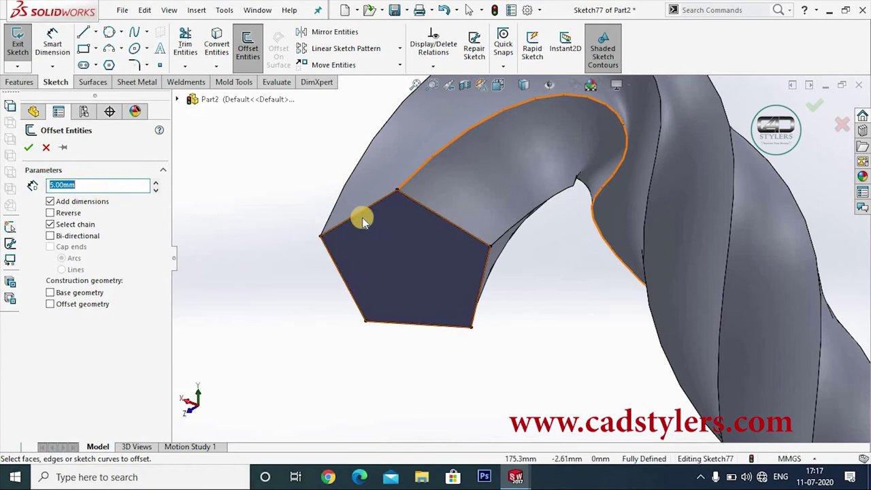
left_click(421, 251)
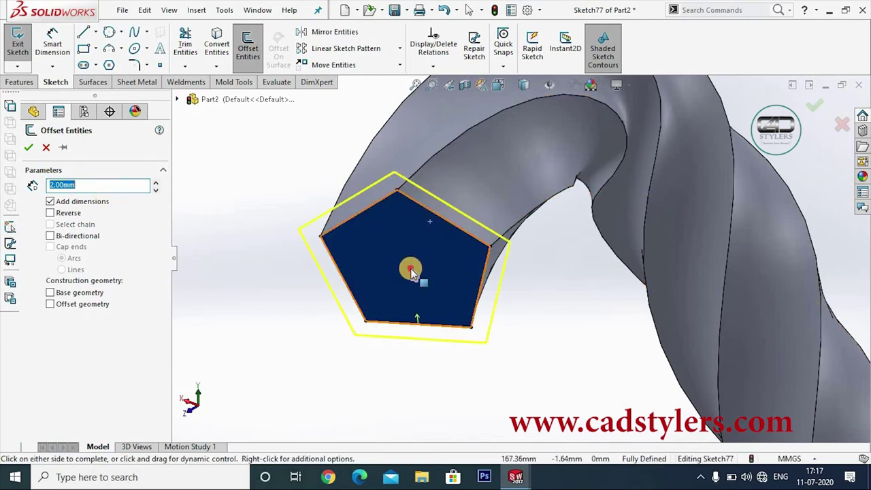
right_click(413, 261)
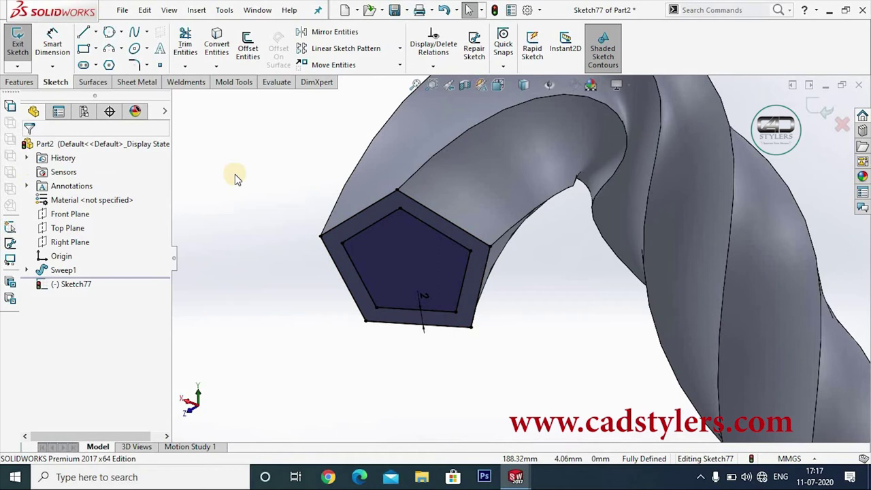
scroll(418, 188, "up", 2)
scroll(560, 288, "down", 3)
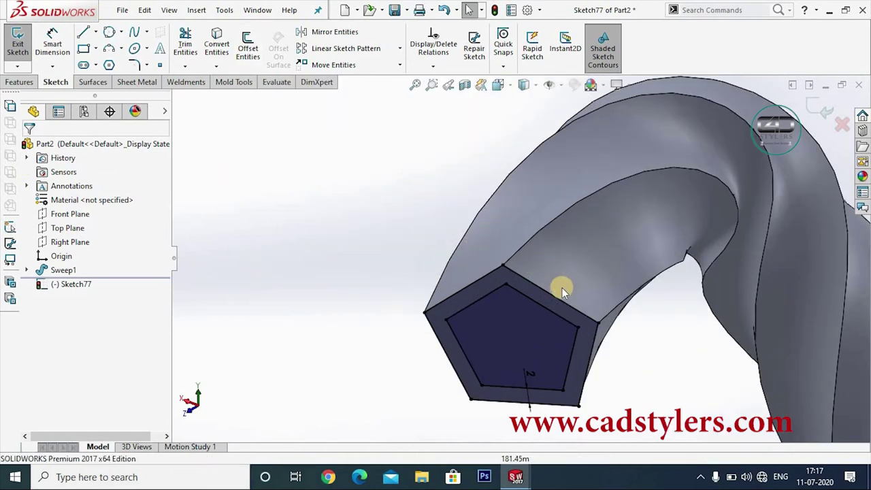
left_click(544, 293)
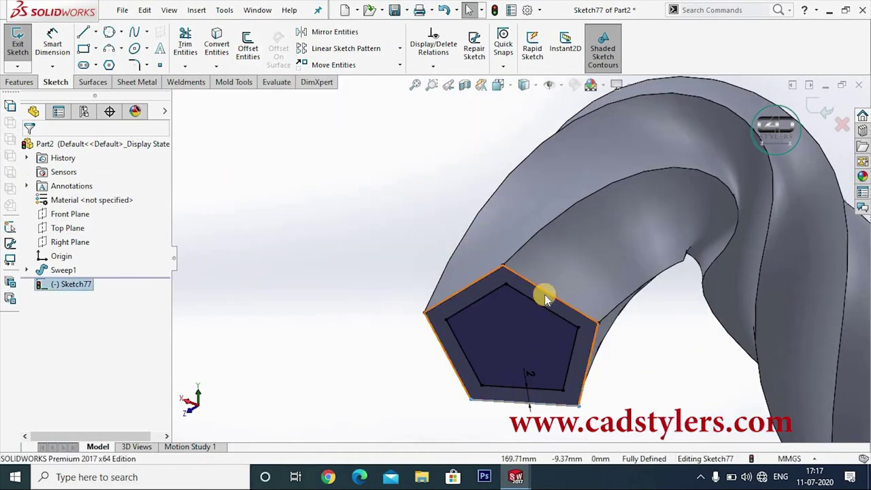
key("Escape")
scroll(679, 180, "up", 3)
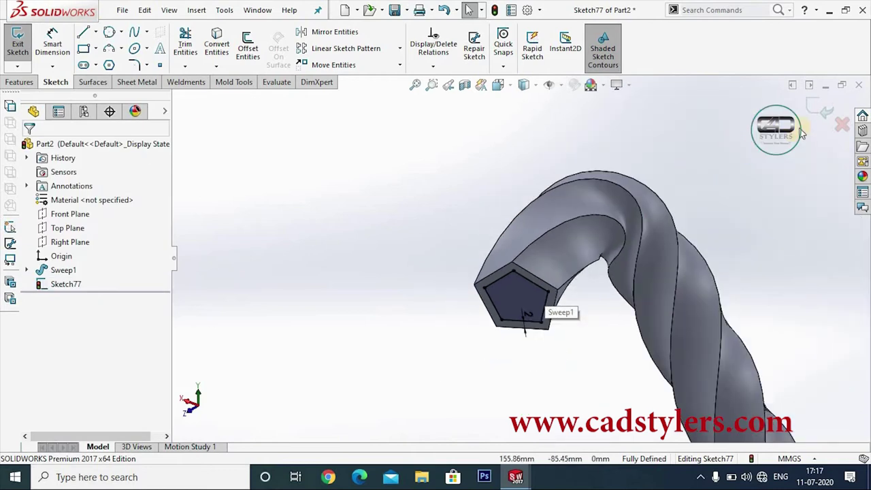
left_click(825, 110)
Swept-cut Sketch77 along Sweep1's Sketch2 path to hollow the twisted rod.
left_click(308, 32)
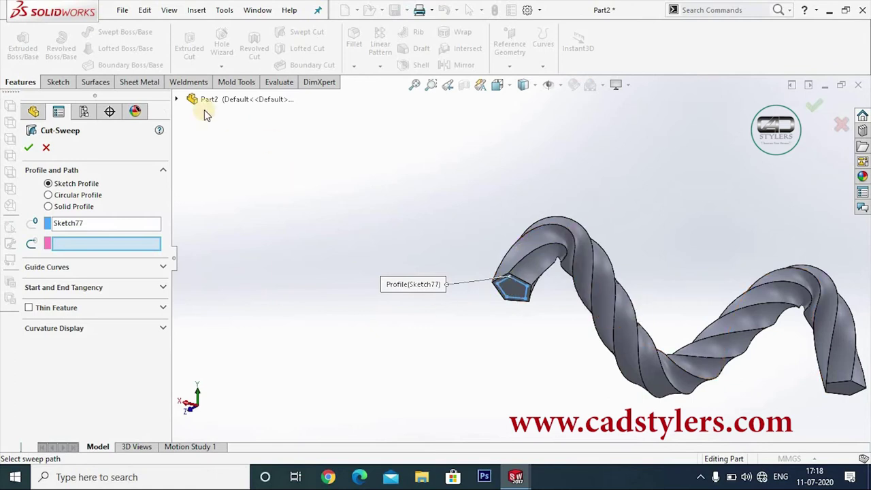
left_click(175, 99)
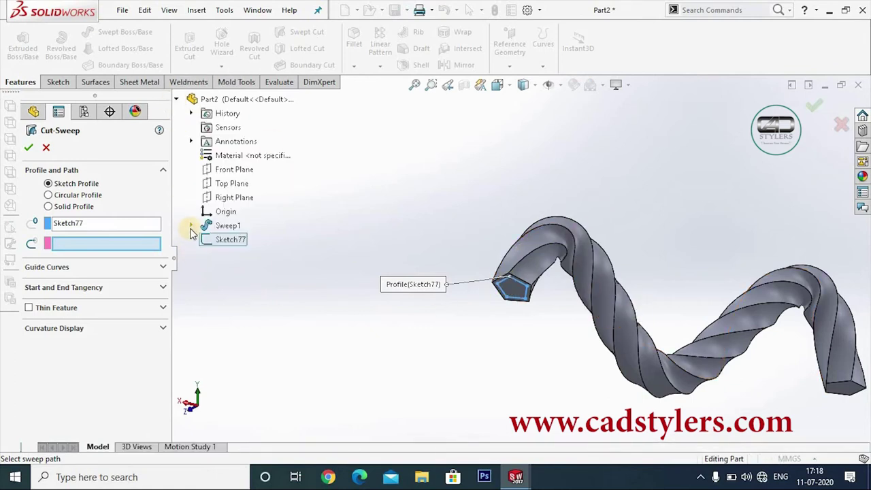
left_click(192, 228)
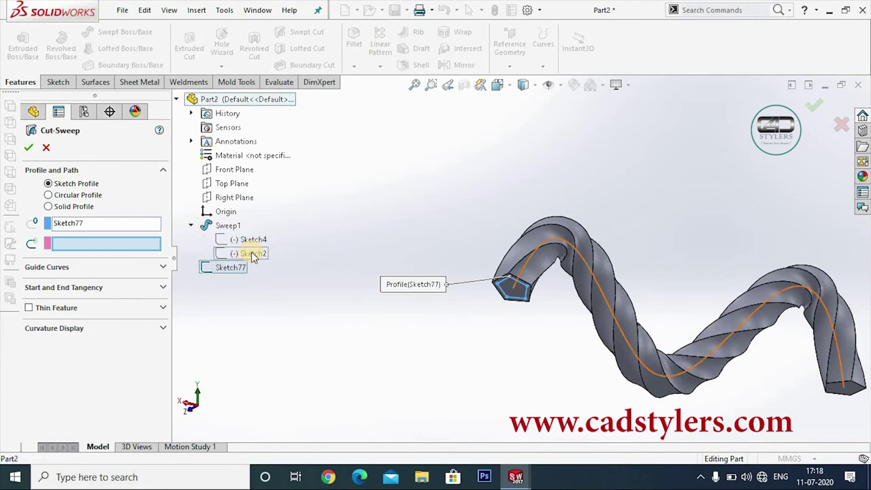
left_click(253, 255)
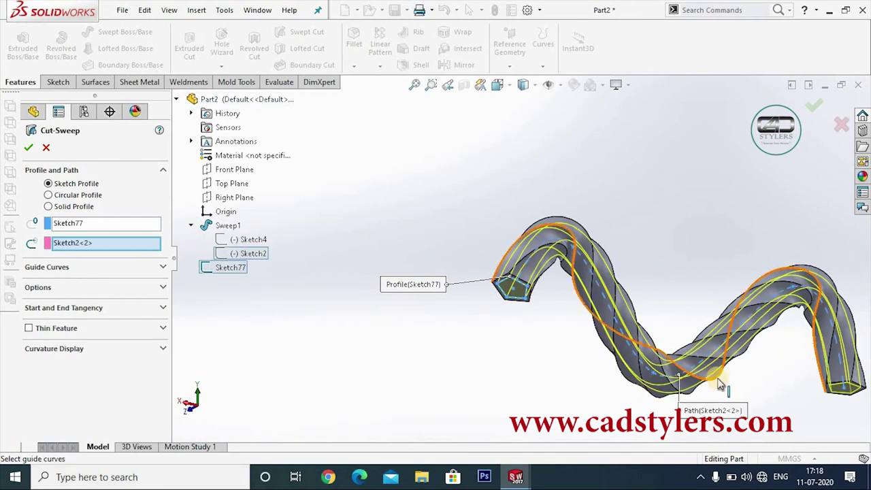
left_click(30, 149)
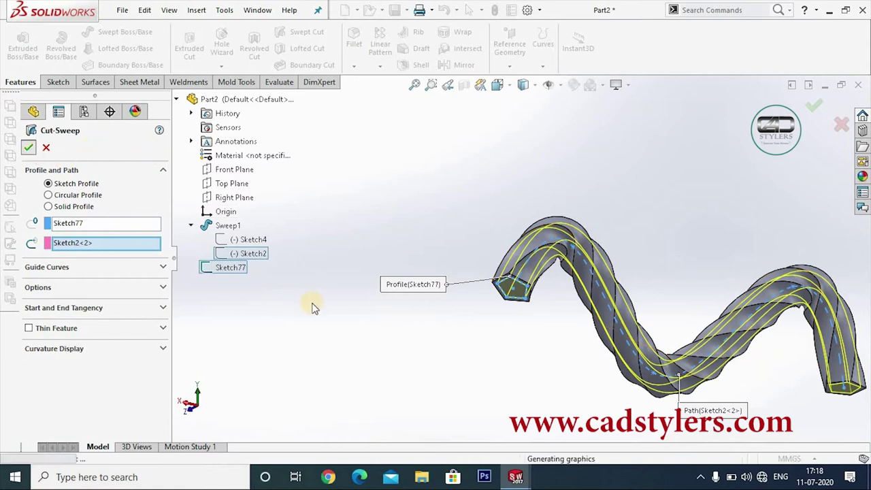
Inspect the hollow end, then open Cut-Sweep1's settings and cancel without changes.
scroll(563, 284, "down", 3)
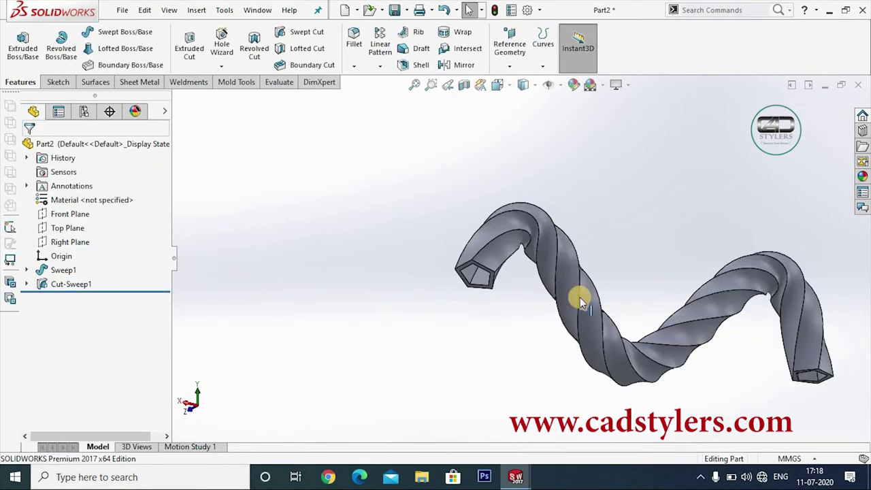
mouse_move(577, 291)
middle_mouse_down()
mouse_move(536, 285)
mouse_move(479, 315)
middle_mouse_up()
scroll(479, 315, "down", 3)
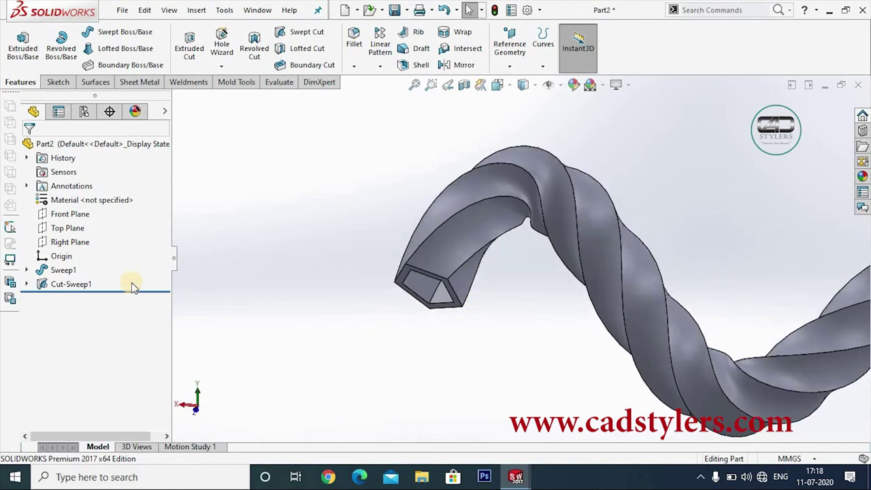
right_click(70, 285)
left_click(106, 216)
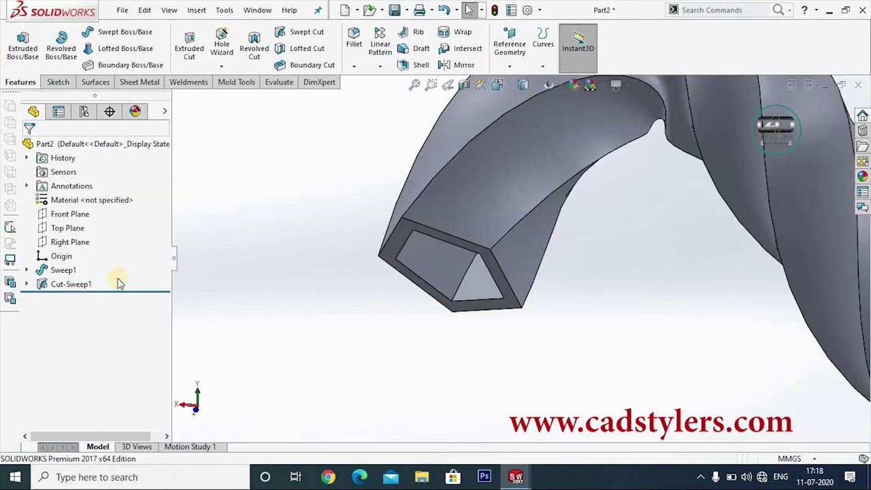
right_click(77, 283)
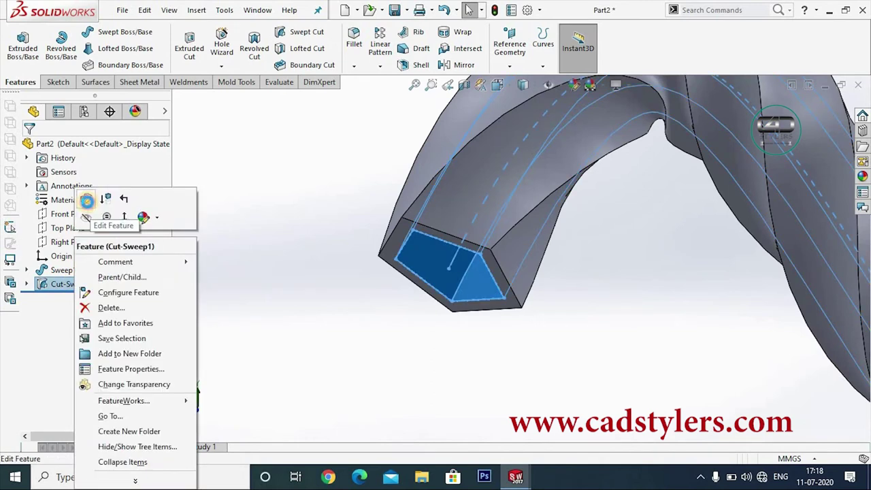
left_click(86, 199)
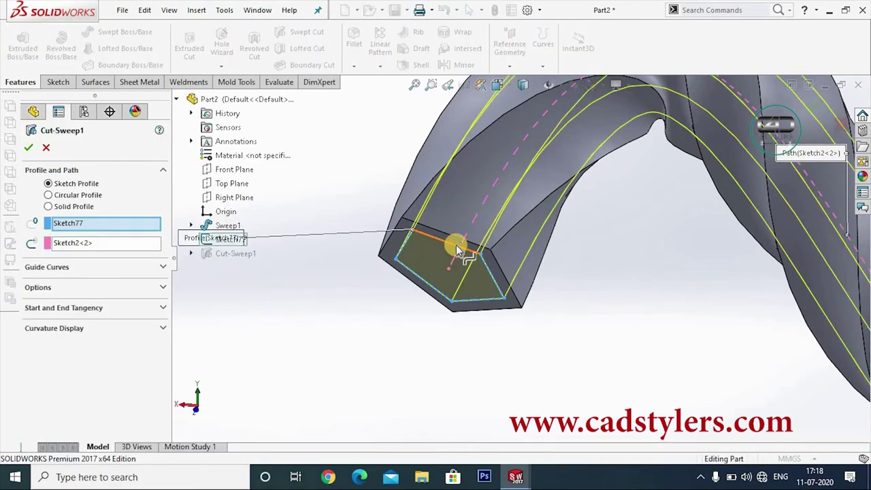
left_click(47, 150)
Delete Cut-Sweep1 and confirm, keeping Sketch77 in the part.
right_click(76, 283)
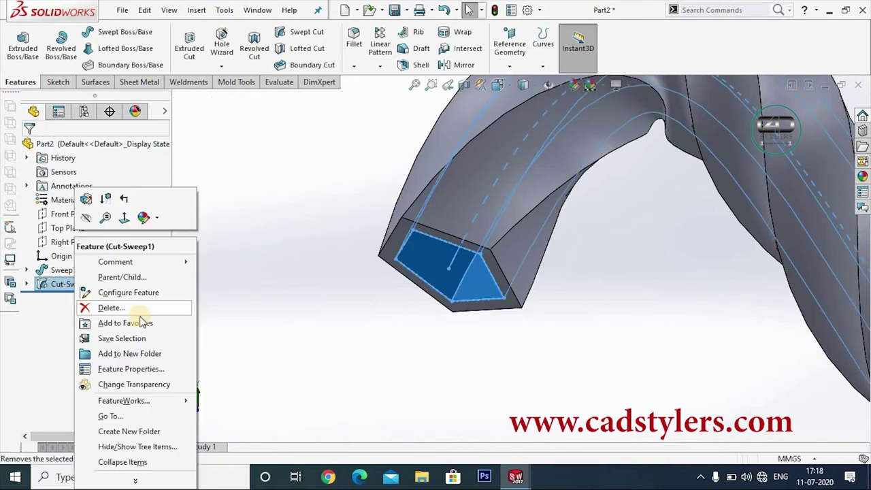
key("Delete")
left_click(503, 175)
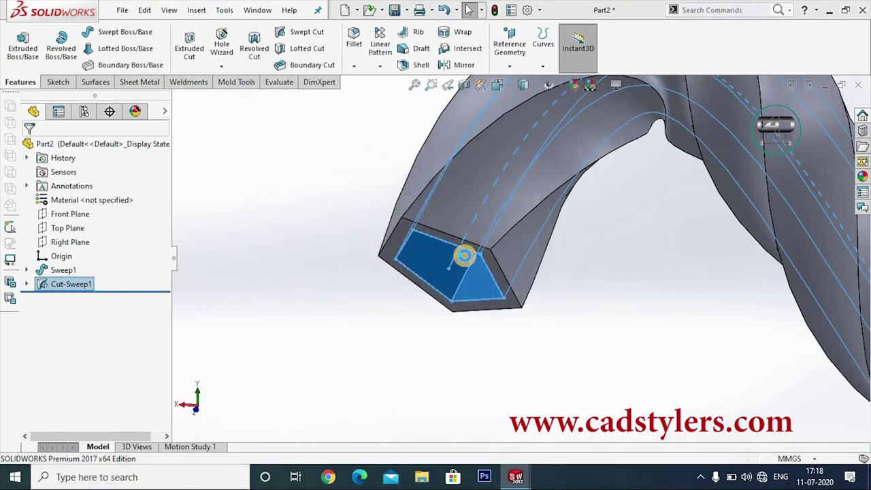
right_click(461, 250)
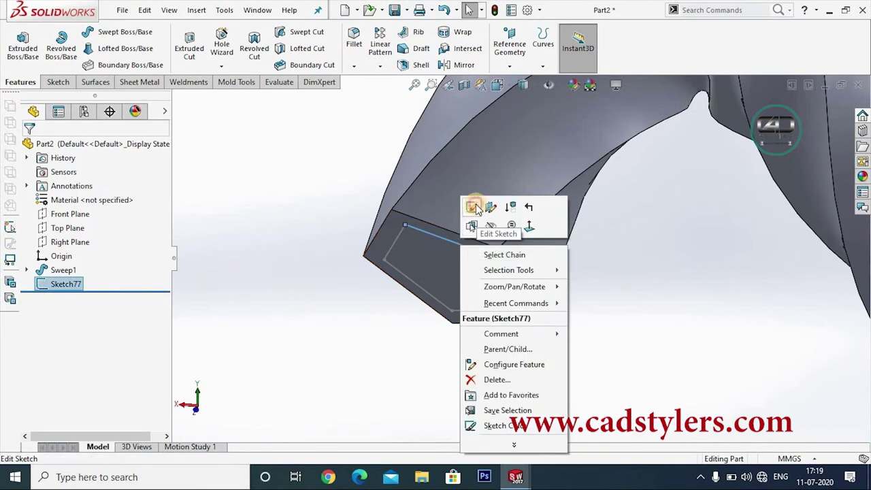
Edit Sketch77 to add a pentagon offset 1 mm from the end face, then exit the sketch.
left_click(471, 207)
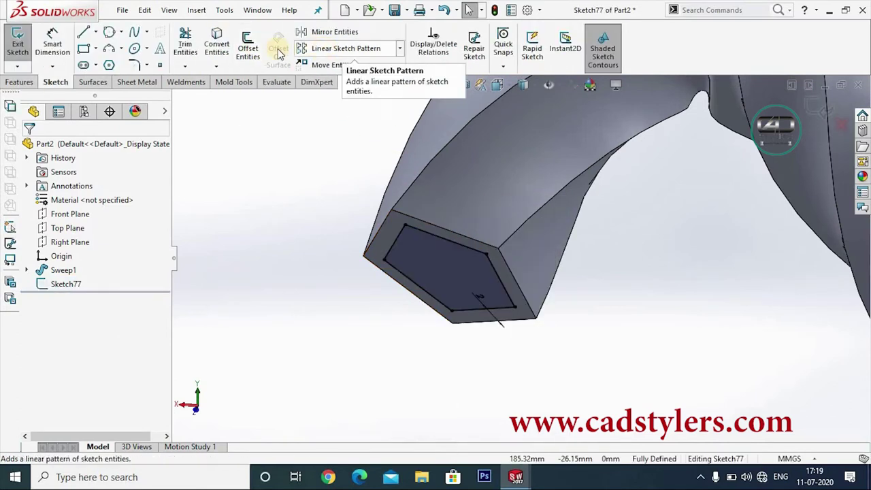
left_click(247, 47)
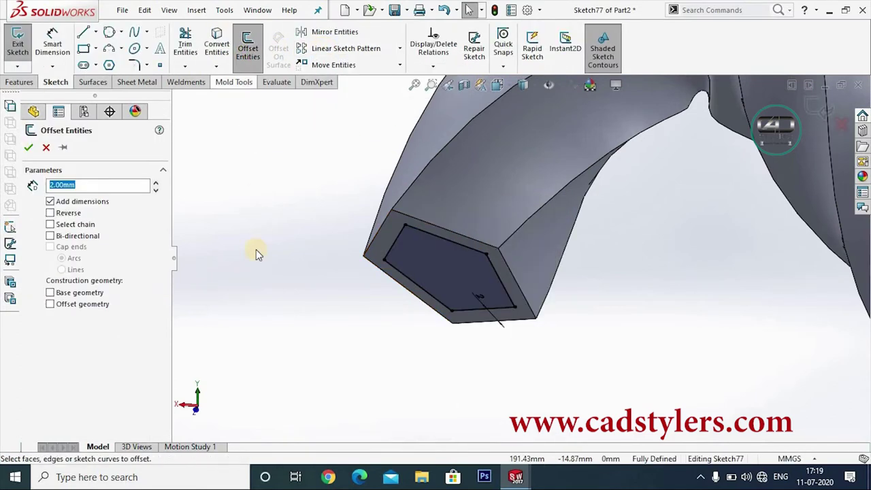
left_click(479, 297)
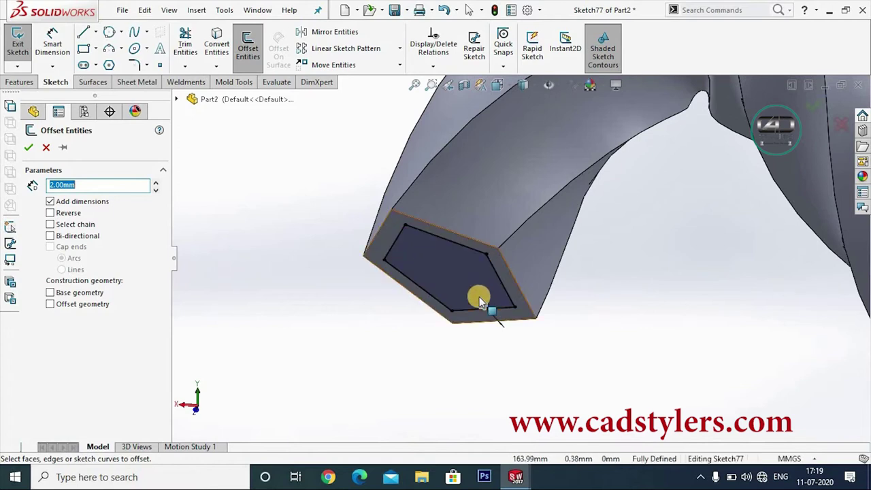
left_click(479, 300)
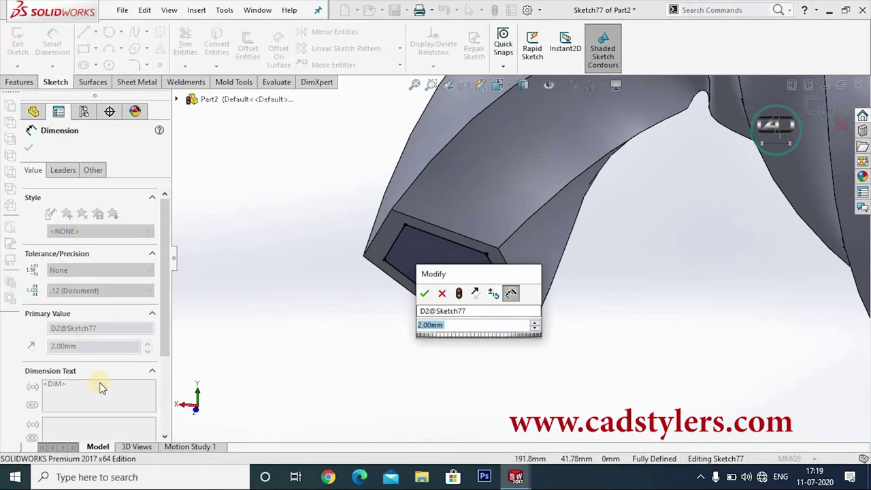
type("1")
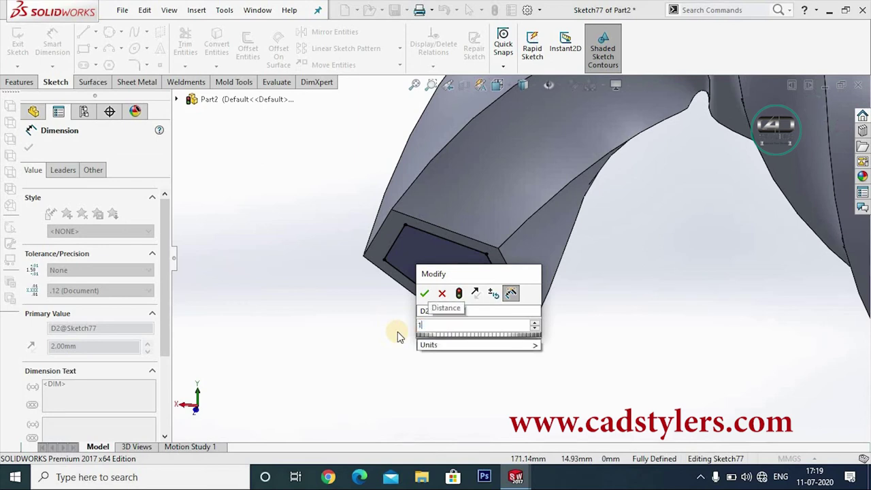
key("Return")
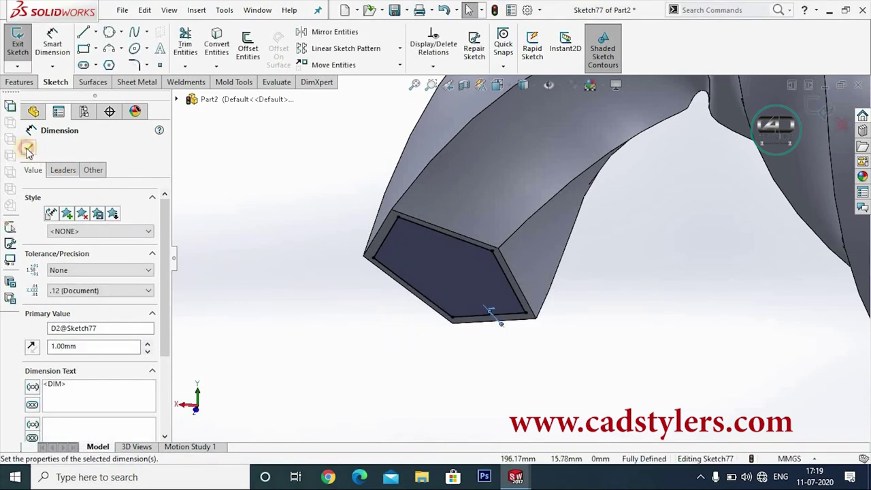
left_click(28, 150)
middle_click_drag(724, 195, 813, 103)
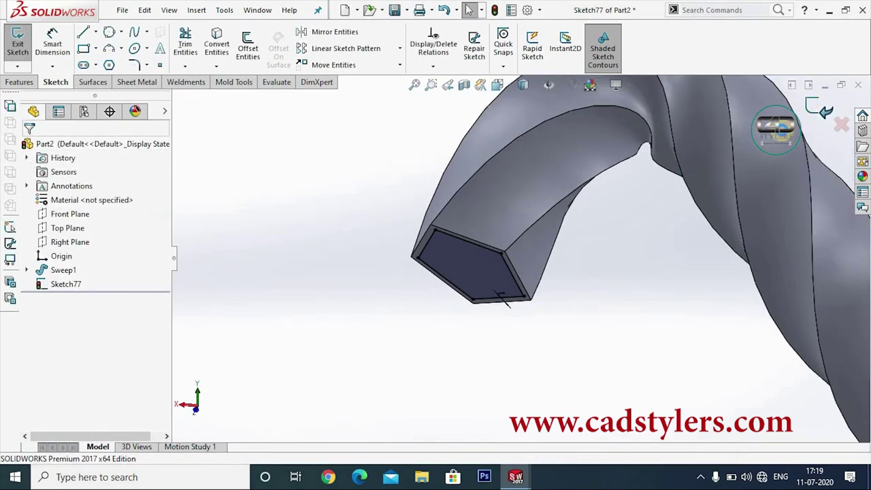
left_click(814, 103)
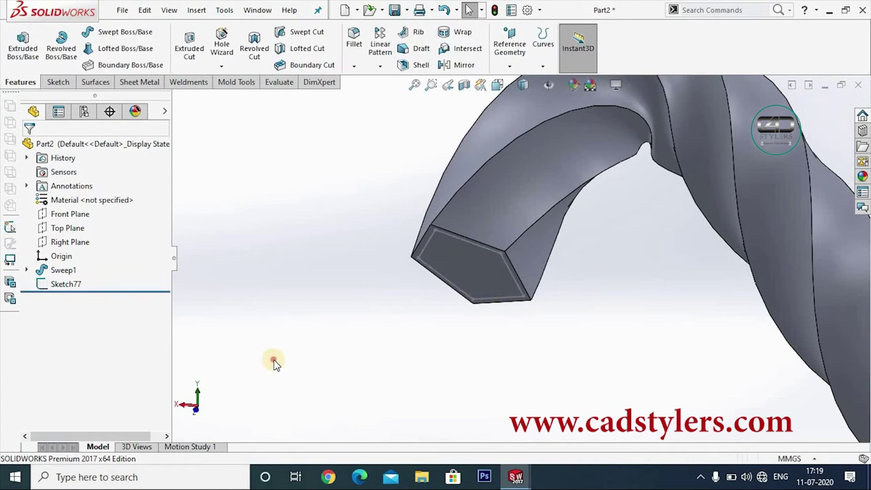
Swept-cut Sketch77 along Sweep1's Sketch2 path to create Cut-Sweep2.
left_click(73, 285)
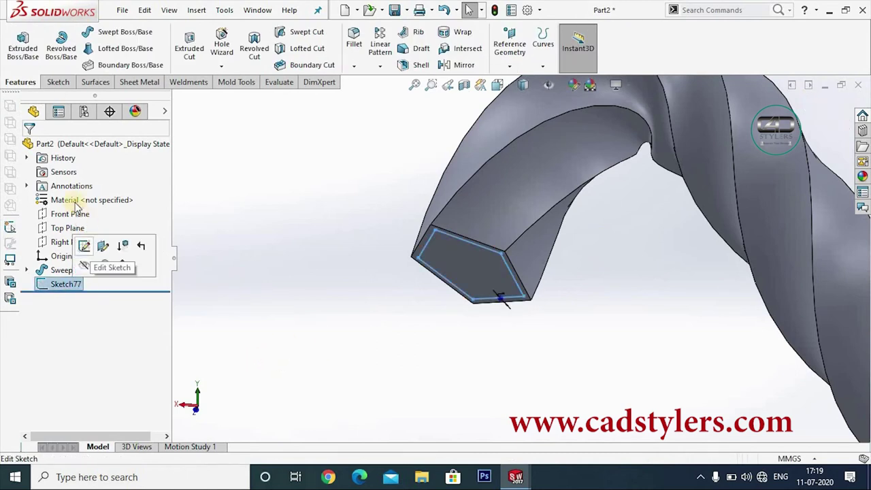
left_click(295, 32)
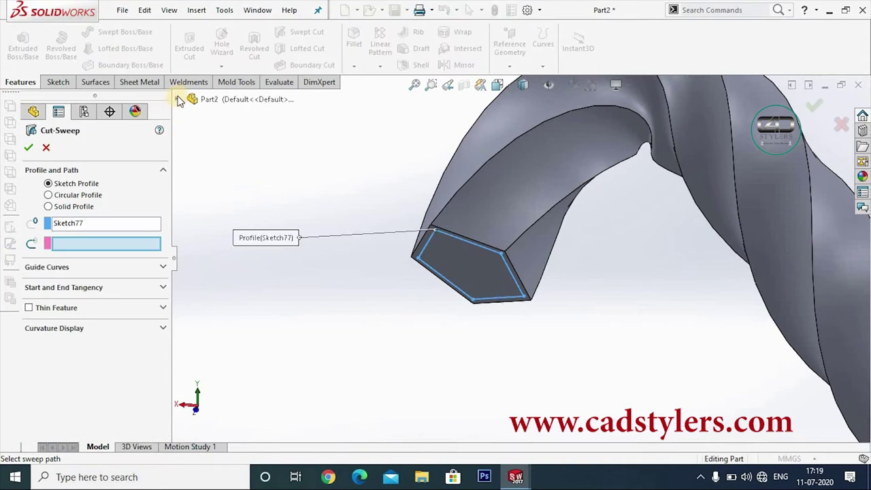
left_click(191, 225)
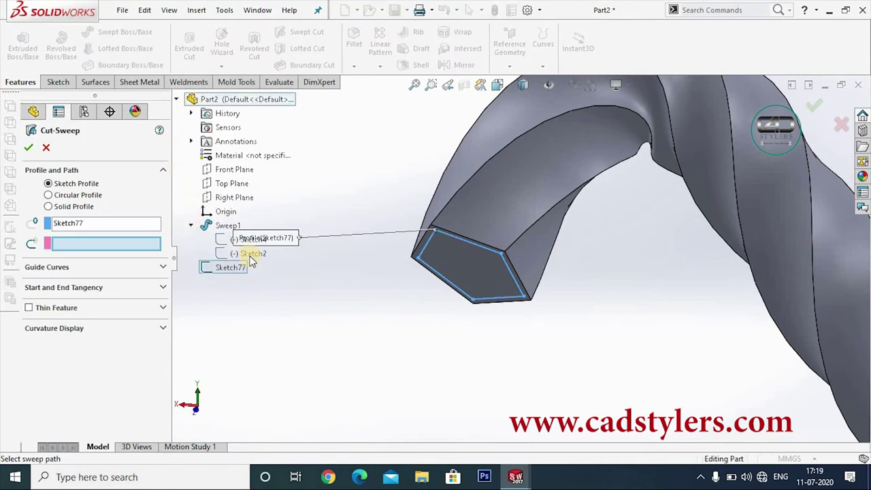
left_click(249, 253)
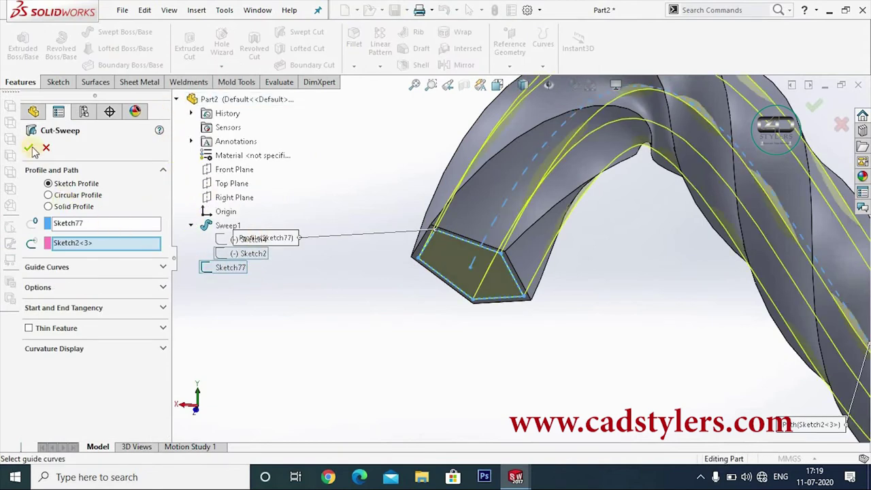
key("Return")
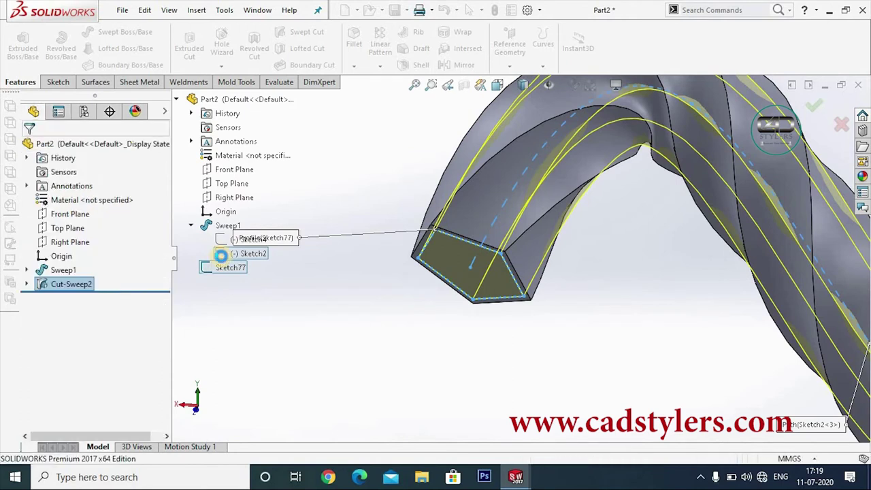
Zoom and orbit around the model to inspect the slots Cut-Sweep2 opened in the walls.
scroll(583, 210, "down", 2)
scroll(569, 194, "down", 2)
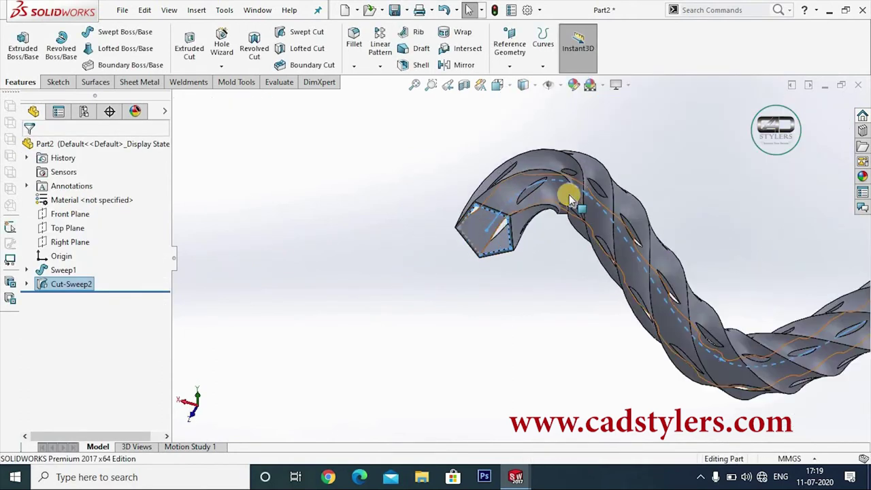
scroll(562, 197, "down", 2)
scroll(550, 219, "down", 3)
scroll(544, 218, "up", 3)
scroll(474, 249, "down", 2)
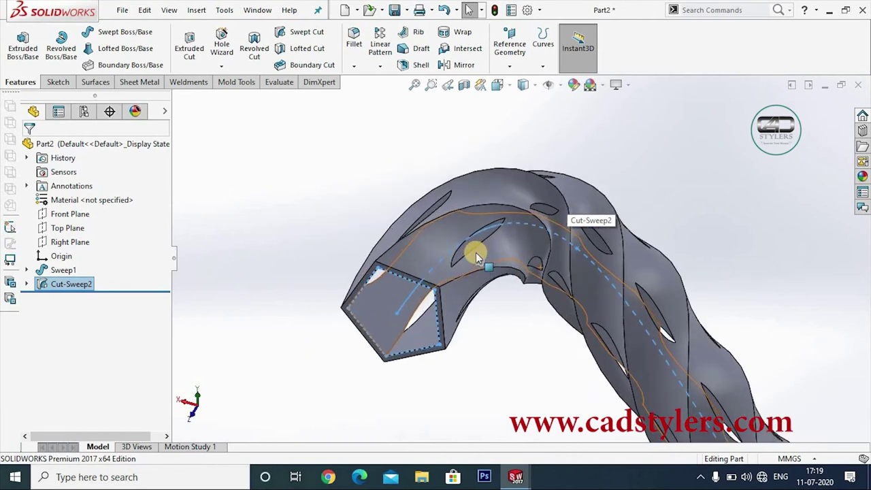
scroll(487, 236, "down", 2)
scroll(531, 259, "up", 4)
mouse_move(578, 297)
middle_mouse_down()
mouse_move(595, 301)
mouse_move(630, 262)
mouse_move(639, 326)
mouse_move(609, 298)
mouse_move(521, 315)
middle_mouse_up()
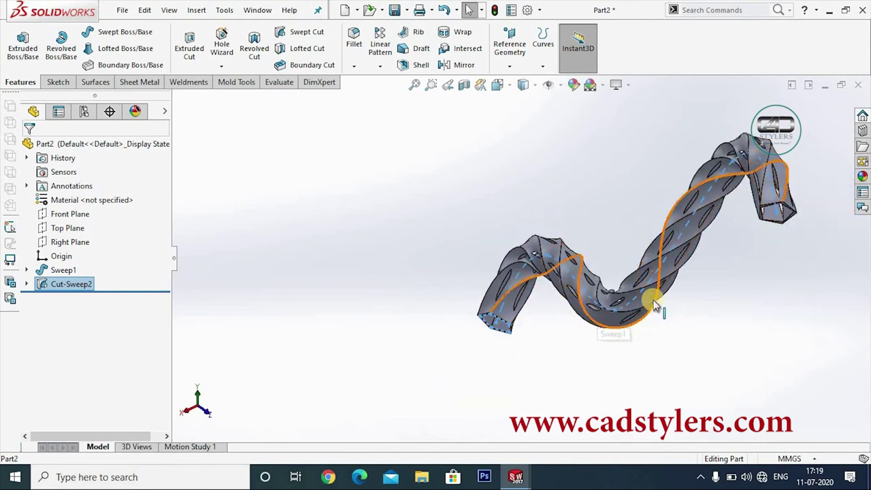
scroll(769, 218, "down", 1)
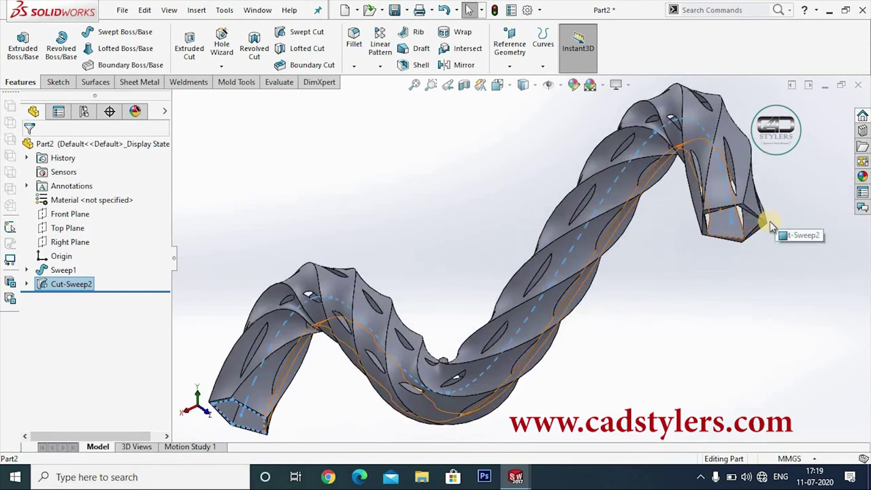
scroll(766, 227, "down", 1)
scroll(768, 247, "down", 1)
middle_click_drag(698, 253, 726, 249)
scroll(748, 250, "up", 2)
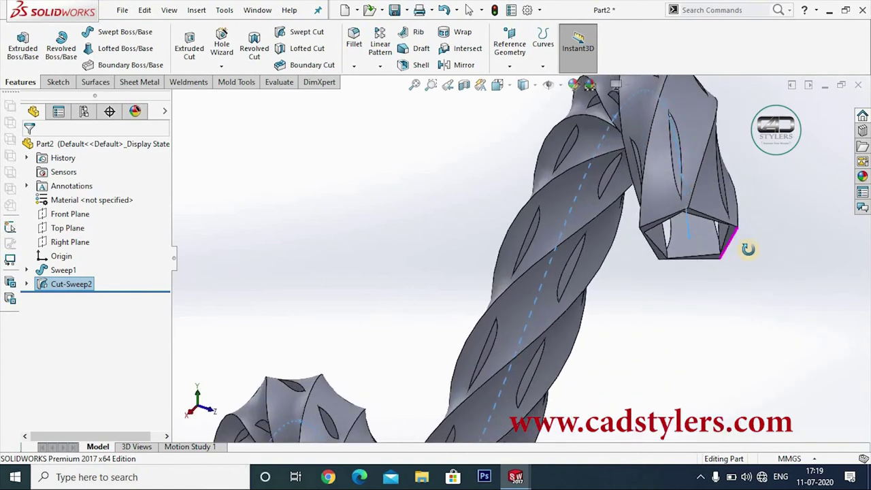
scroll(751, 256, "up", 1)
scroll(748, 256, "up", 1)
scroll(748, 256, "up", 2)
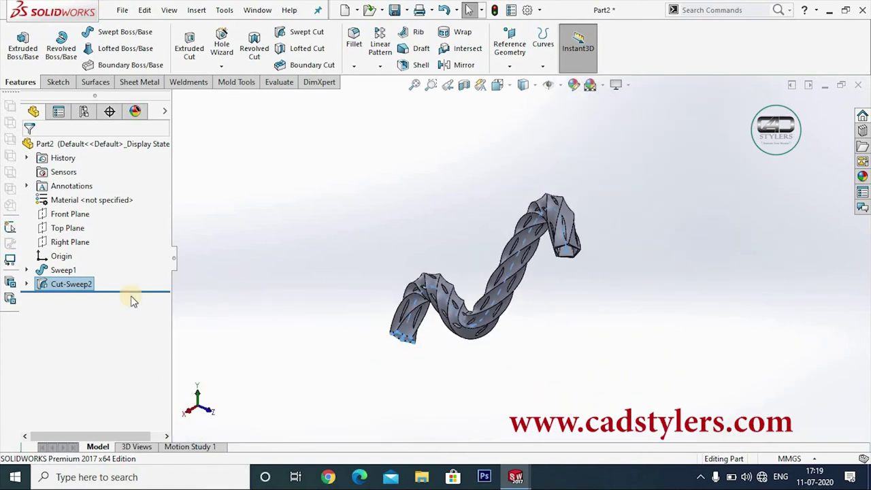
right_click(68, 285)
Give the swept cut a specified 1000° profile twist, producing a slotted Cut-Sweep4.
key("Escape")
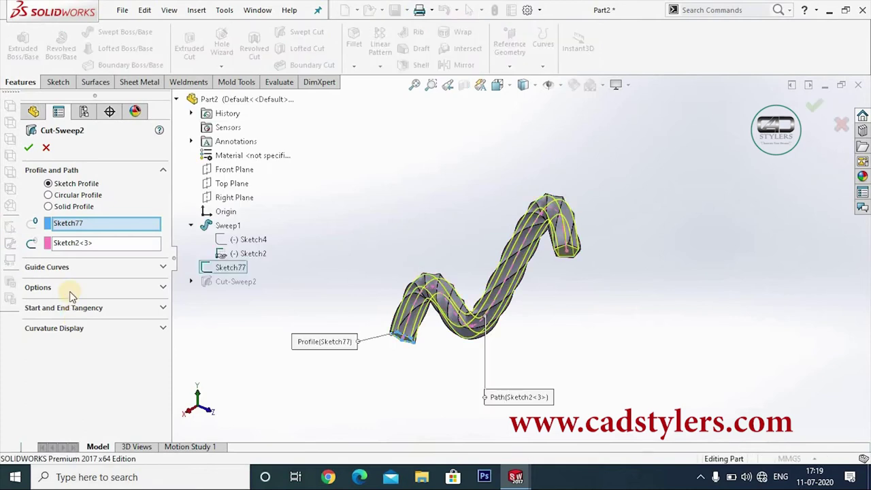
left_click(70, 291)
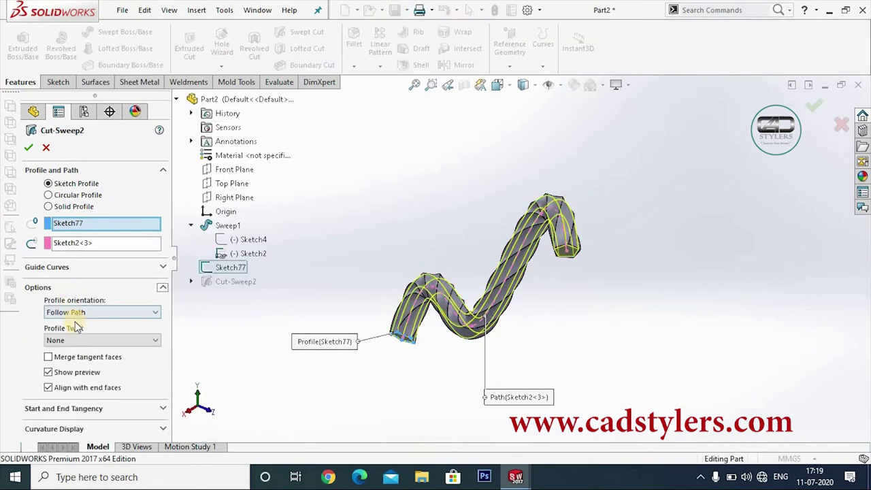
left_click(79, 343)
left_click(83, 354)
type("1000")
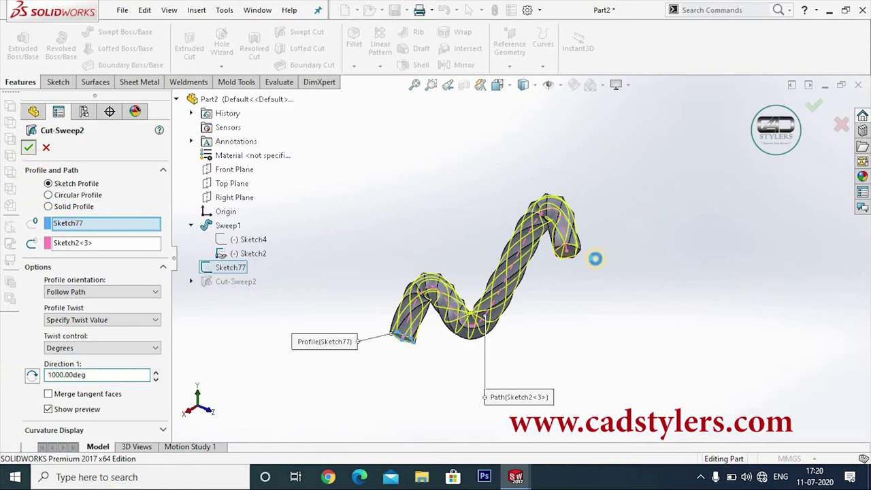
key("Return")
mouse_move(592, 259)
middle_mouse_down()
mouse_move(399, 315)
mouse_move(442, 253)
mouse_move(399, 259)
mouse_move(567, 264)
mouse_move(631, 238)
mouse_move(597, 241)
mouse_move(568, 211)
mouse_move(507, 312)
mouse_move(480, 334)
mouse_move(369, 340)
mouse_move(412, 298)
mouse_move(348, 213)
middle_mouse_up()
scroll(604, 265, "up", 2)
scroll(568, 210, "down", 2)
scroll(372, 207, "down", 3)
View the wave side-on, then delete Cut-Sweep4 and confirm.
scroll(447, 249, "up", 3)
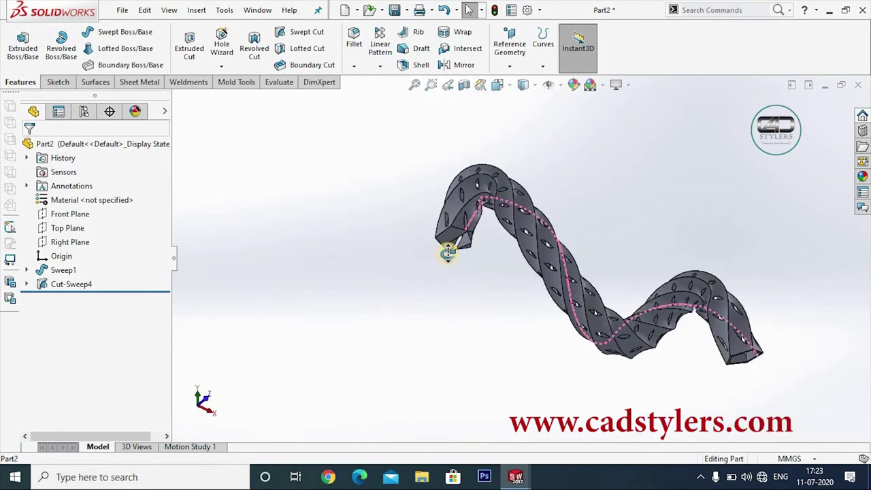
scroll(476, 208, "down", 3)
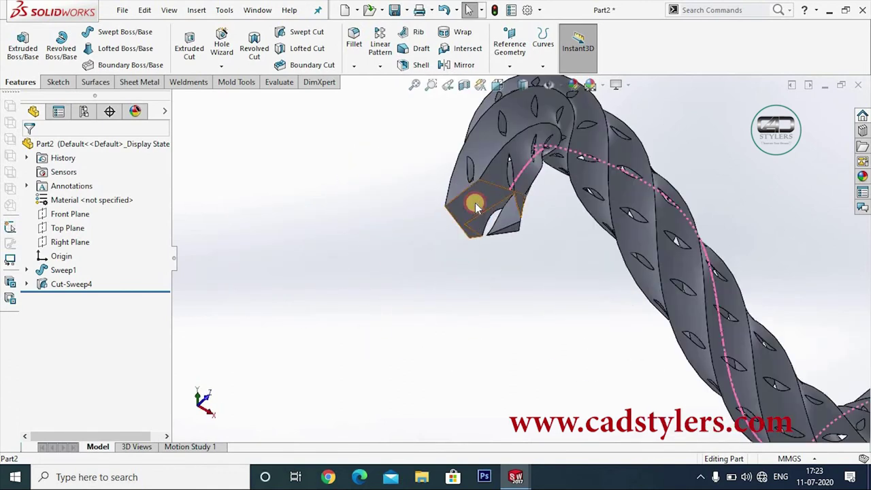
left_click(475, 206)
scroll(476, 234, "up", 3)
scroll(519, 369, "up", 2)
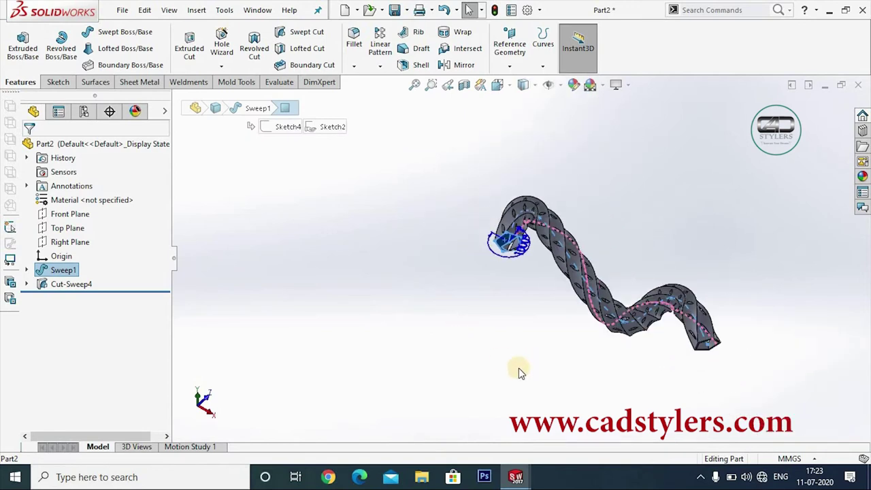
middle_click_drag(519, 370, 649, 351)
scroll(760, 327, "down", 2)
scroll(750, 297, "down", 2)
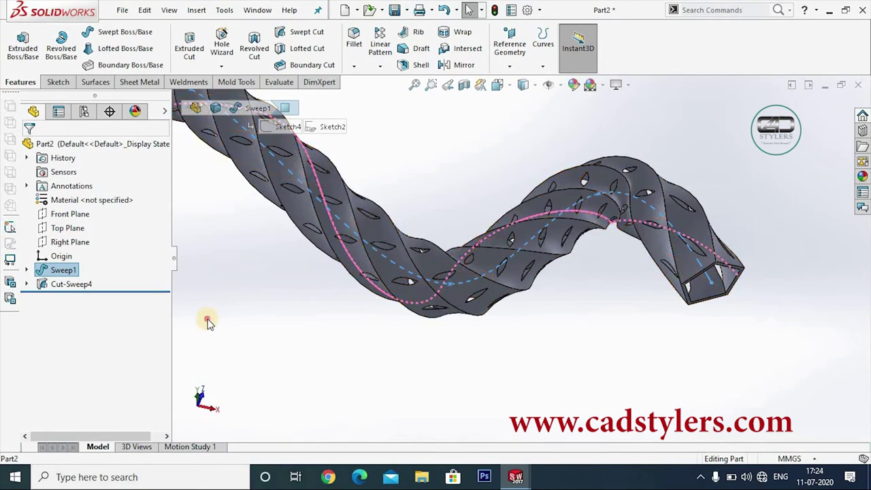
left_click(75, 284)
right_click(62, 283)
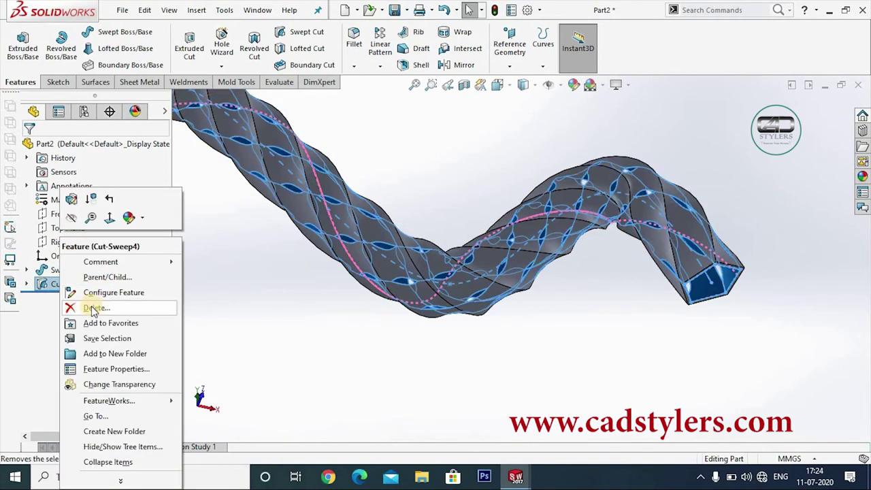
left_click(93, 308)
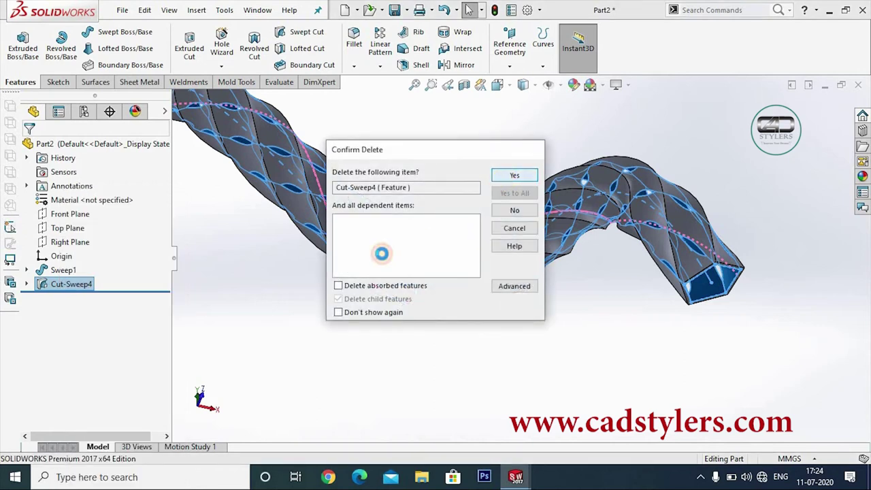
key("Return")
Delete Sketch77 and confirm, then select Sweep1's pentagon end face.
left_click(70, 283)
right_click(68, 283)
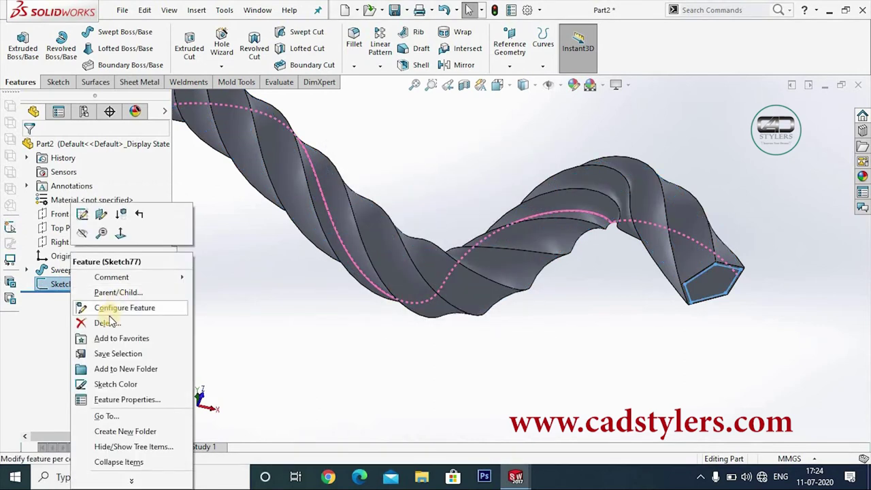
left_click(107, 322)
left_click(512, 176)
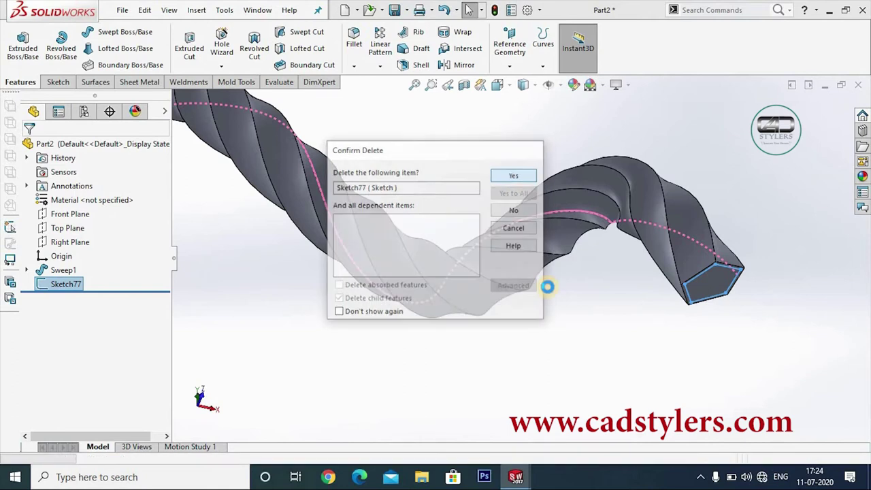
scroll(550, 263, "up", 3)
scroll(321, 210, "down", 3)
scroll(398, 272, "down", 3)
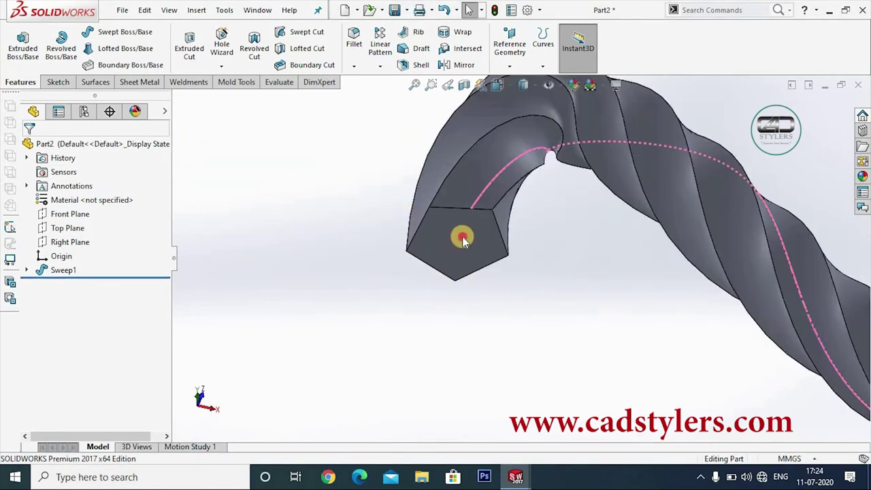
left_click(462, 241)
left_click(376, 288)
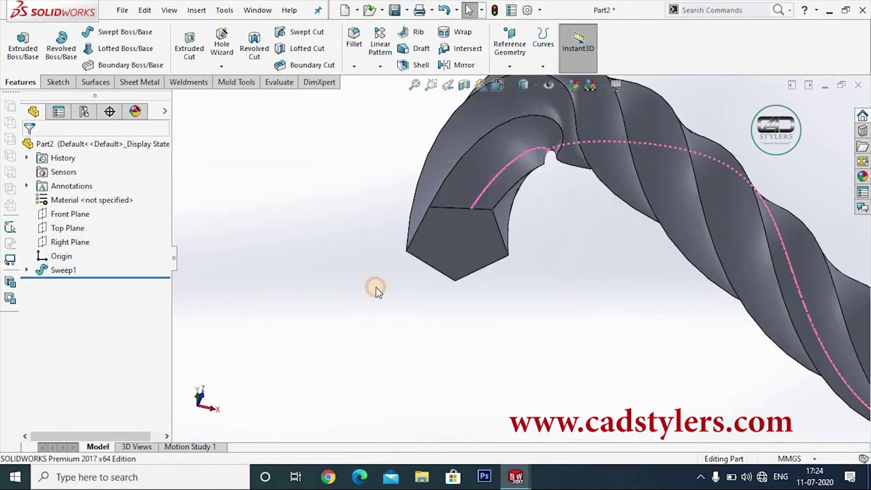
Sketch on the end face a pentagon offset 1 mm inward and close Sketch78.
right_click(461, 235)
left_click(498, 184)
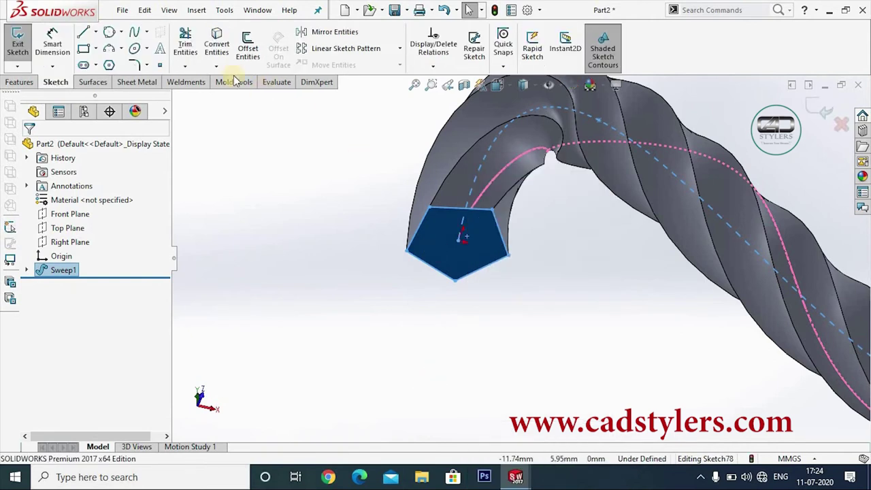
left_click(253, 49)
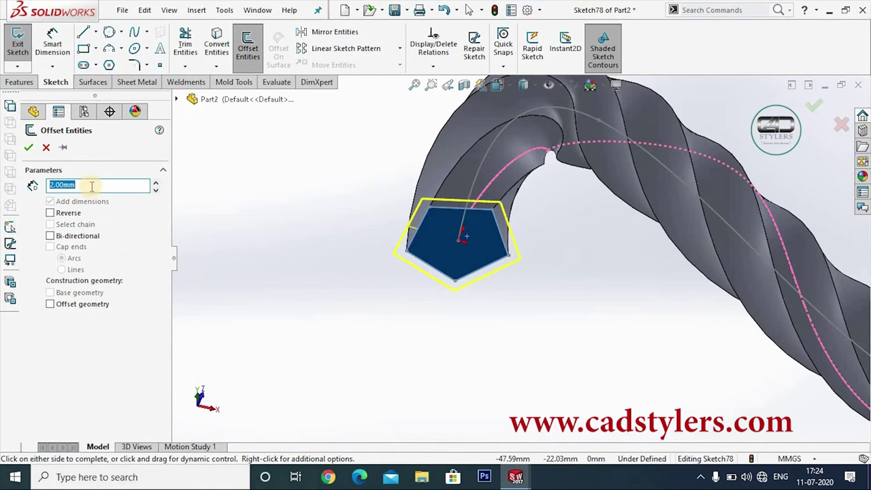
left_click(436, 254)
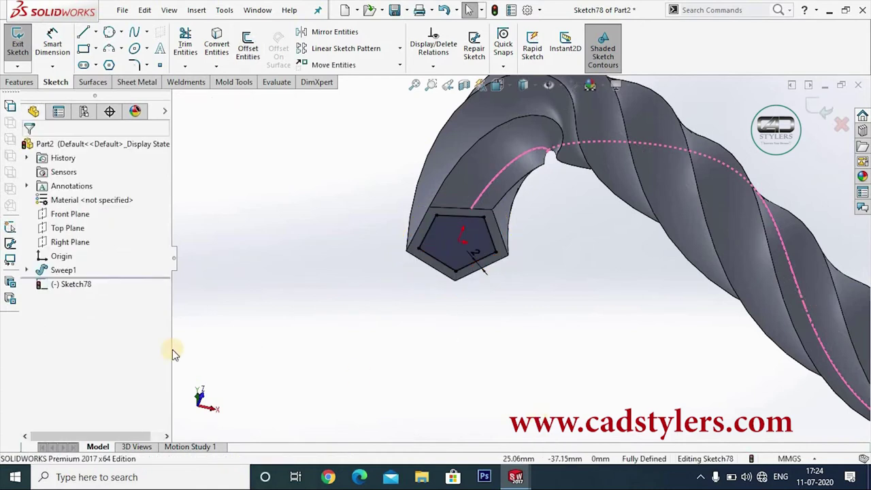
double_click(473, 252)
type("2")
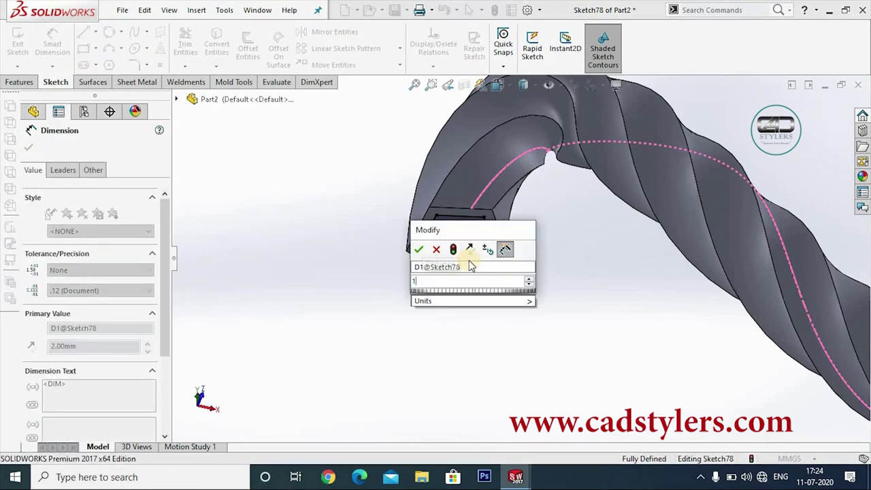
key("Return")
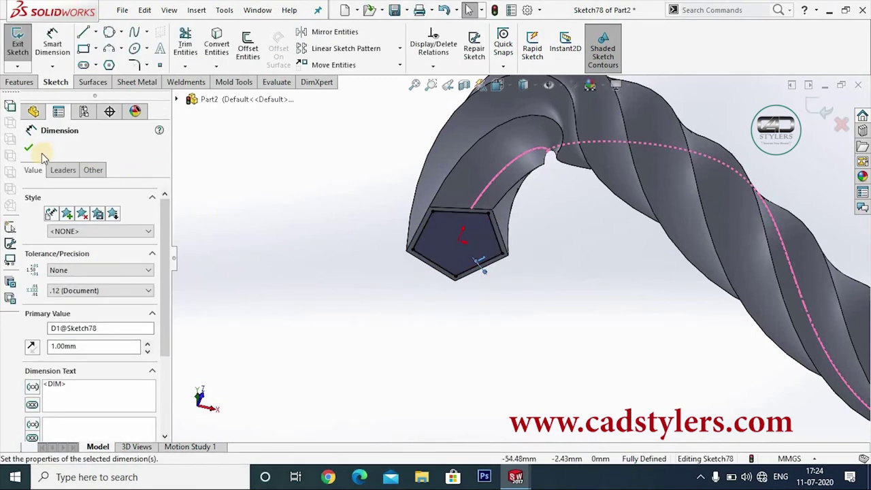
left_click(256, 236)
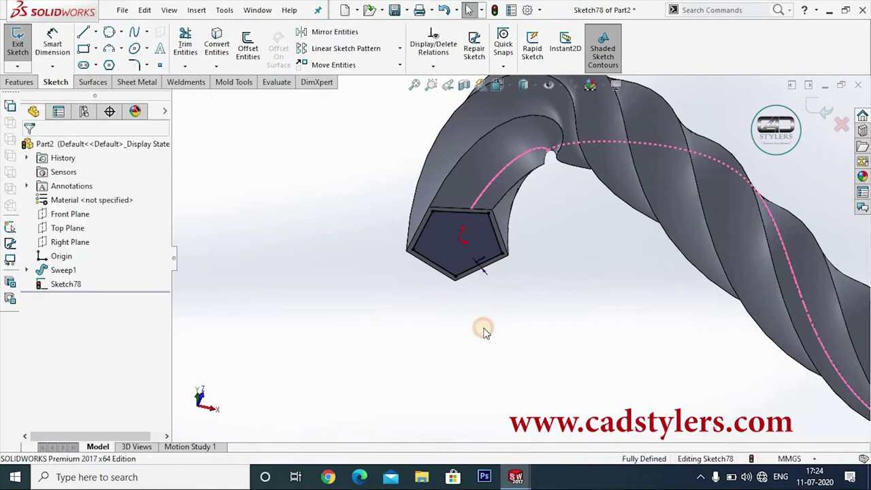
left_click(813, 106)
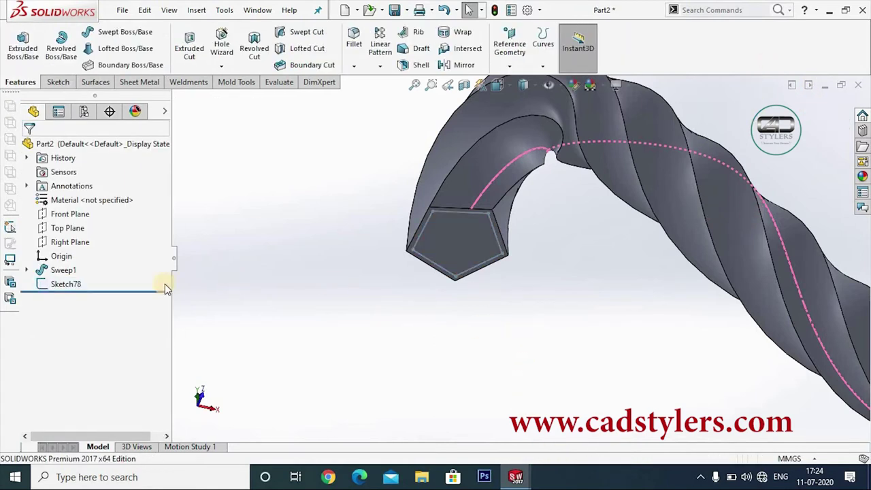
Swept-cut Sketch78 along Sketch2 with a specified 1000° profile twist.
left_click(75, 289)
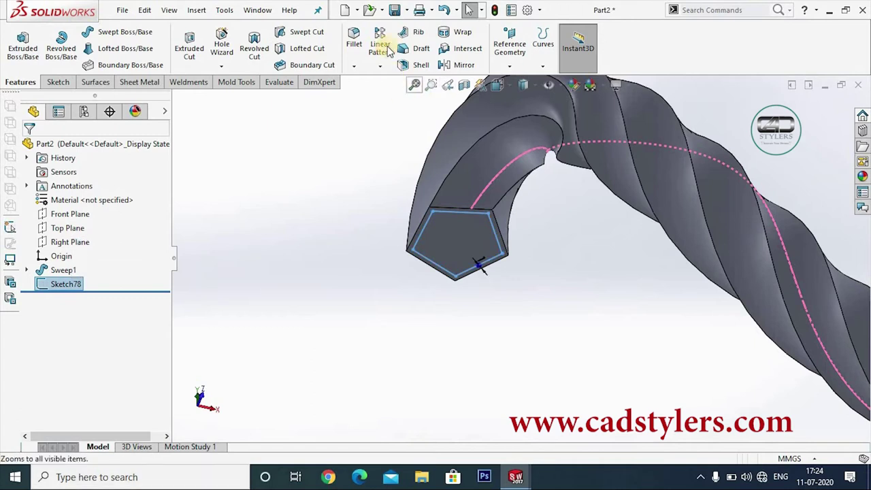
left_click(304, 34)
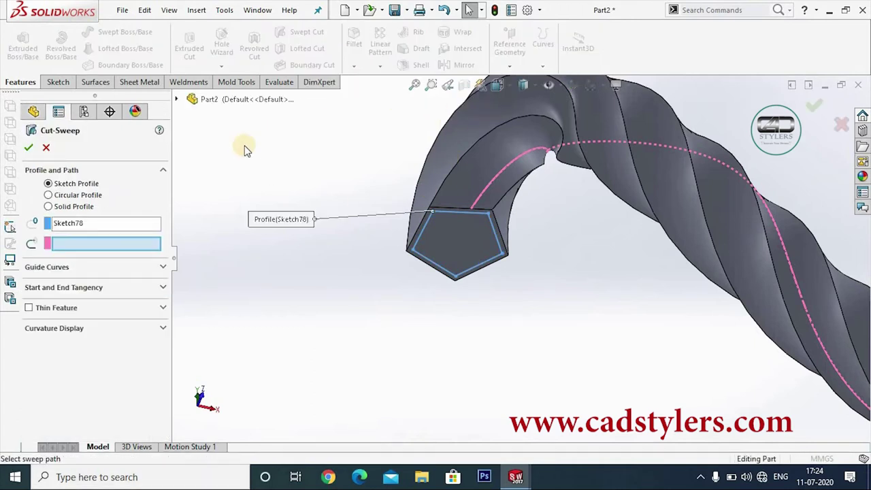
left_click(176, 100)
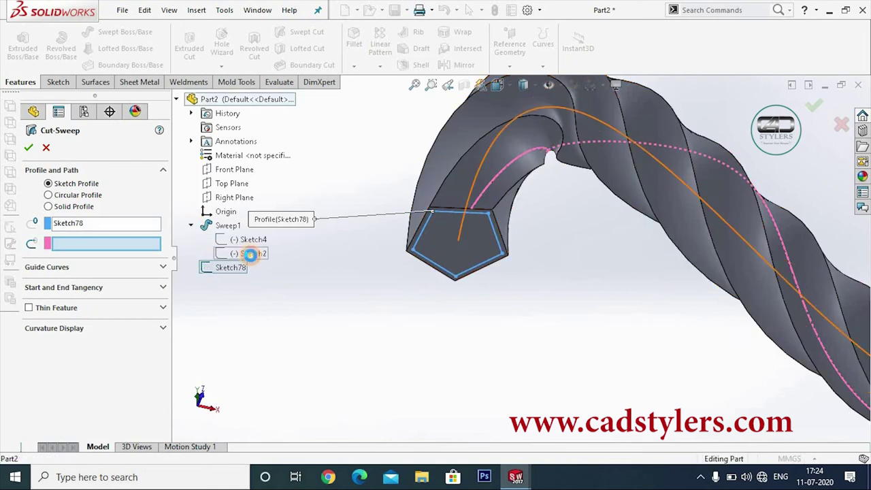
left_click(251, 254)
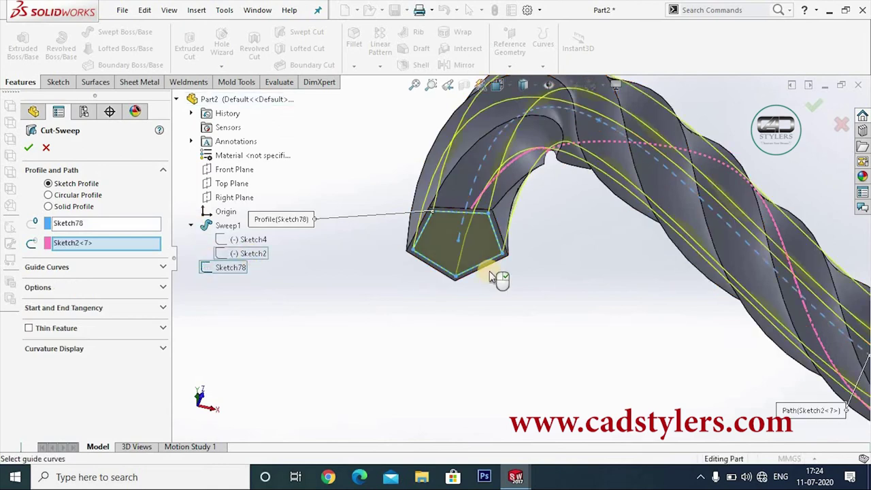
left_click(71, 289)
left_click(74, 345)
left_click(70, 353)
type("1000")
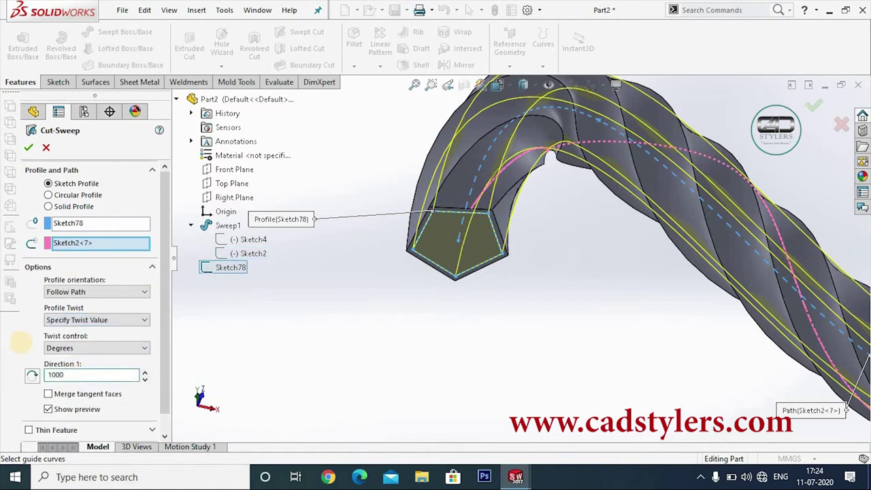
left_click(20, 344)
scroll(397, 357, "up", 2)
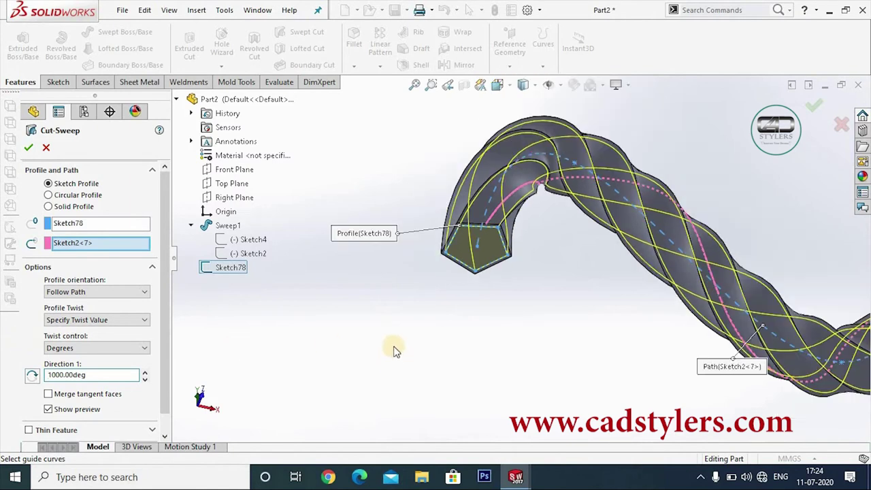
left_click(28, 147)
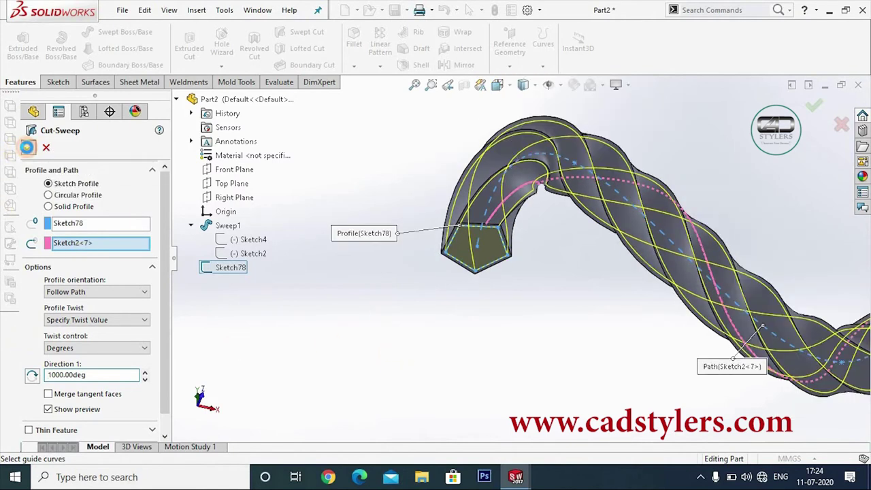
Orbit and zoom the twisted body to inspect the cut from several angles.
mouse_move(443, 317)
middle_mouse_down()
mouse_move(481, 317)
mouse_move(530, 288)
mouse_move(532, 299)
mouse_move(605, 321)
middle_mouse_up()
scroll(574, 212, "down", 5)
mouse_move(574, 212)
middle_mouse_down()
mouse_move(601, 175)
mouse_move(504, 247)
middle_mouse_up()
scroll(503, 247, "up", 3)
scroll(504, 247, "up", 2)
mouse_move(659, 239)
middle_mouse_down()
mouse_move(619, 233)
mouse_move(625, 156)
middle_mouse_up()
scroll(615, 167, "down", 3)
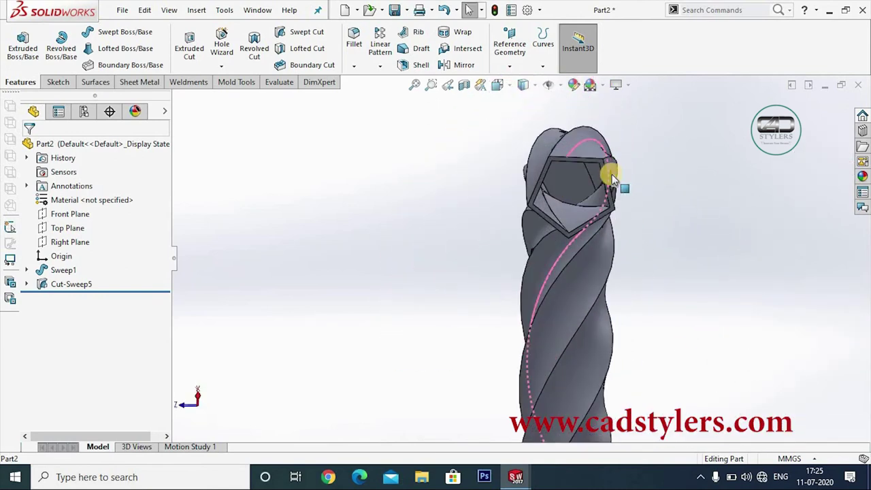
scroll(610, 178, "up", 3)
mouse_move(605, 245)
middle_mouse_down()
mouse_move(690, 326)
mouse_move(579, 297)
middle_mouse_up()
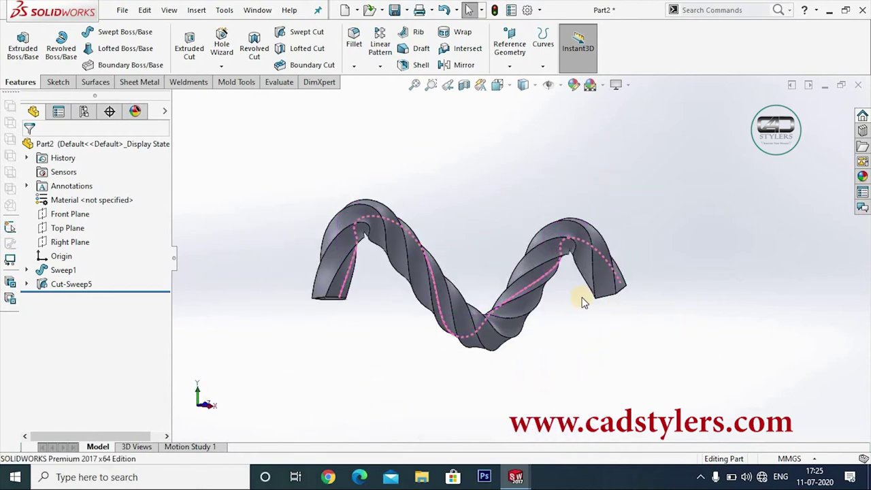
scroll(515, 234, "down", 3)
middle_click_drag(521, 259, 579, 279)
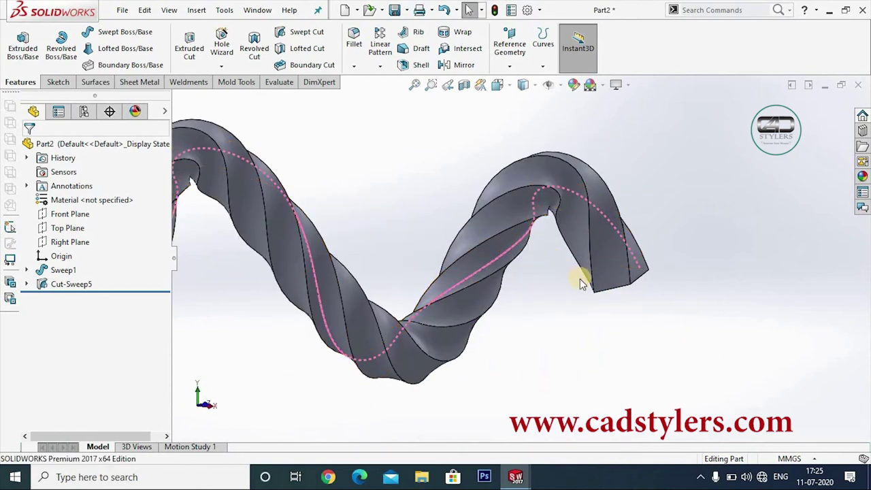
scroll(575, 283, "up", 3)
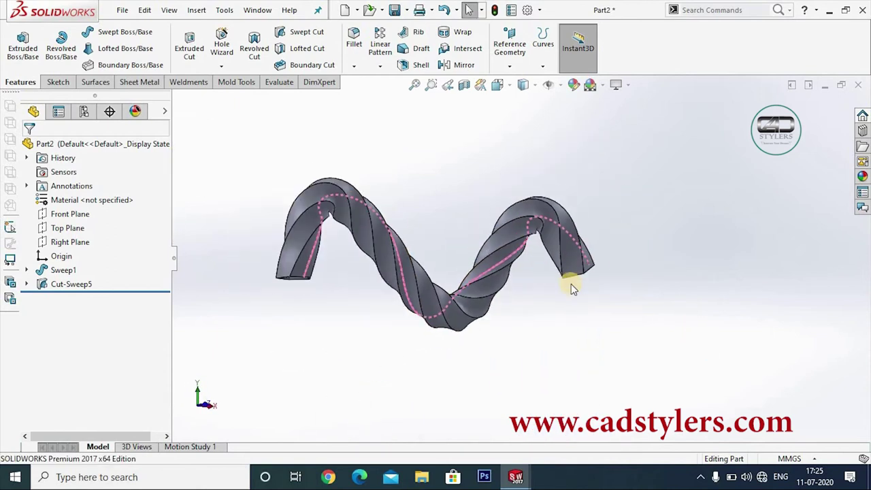
Delete the pentagon sketch Sketch78 along with its twisted cut.
right_click(65, 284)
left_click(102, 322)
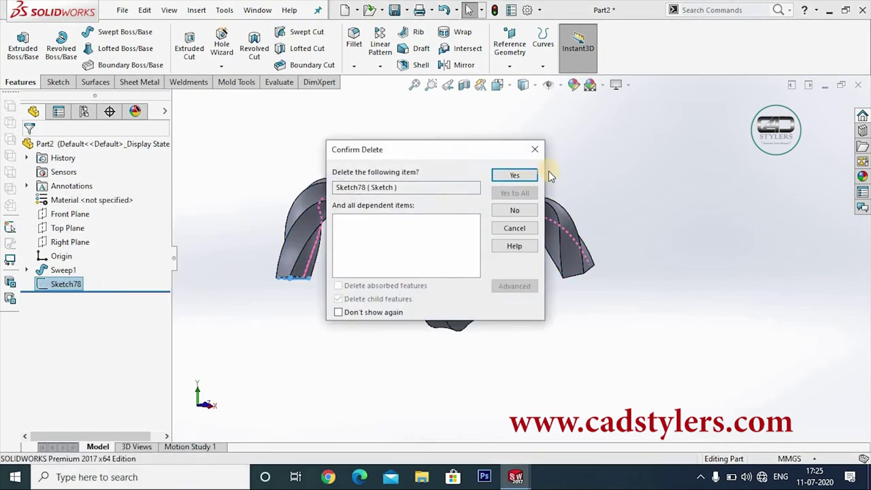
left_click(512, 170)
scroll(541, 273, "up", 2)
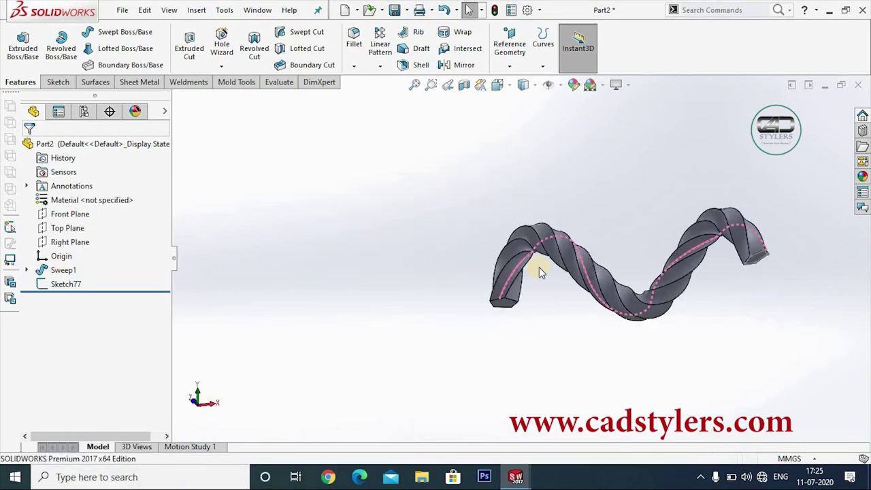
Create a new part, view its Front Plane normal to, and pick the Spline tool.
key("ctrl+n")
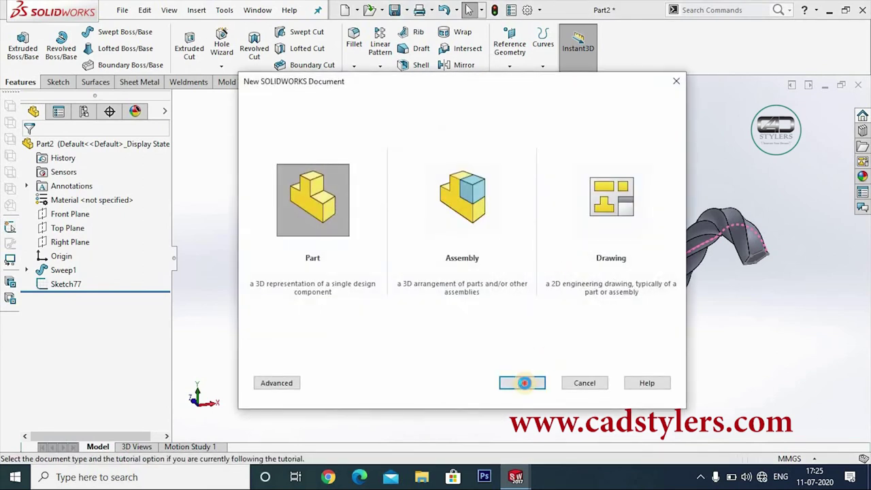
left_click(523, 382)
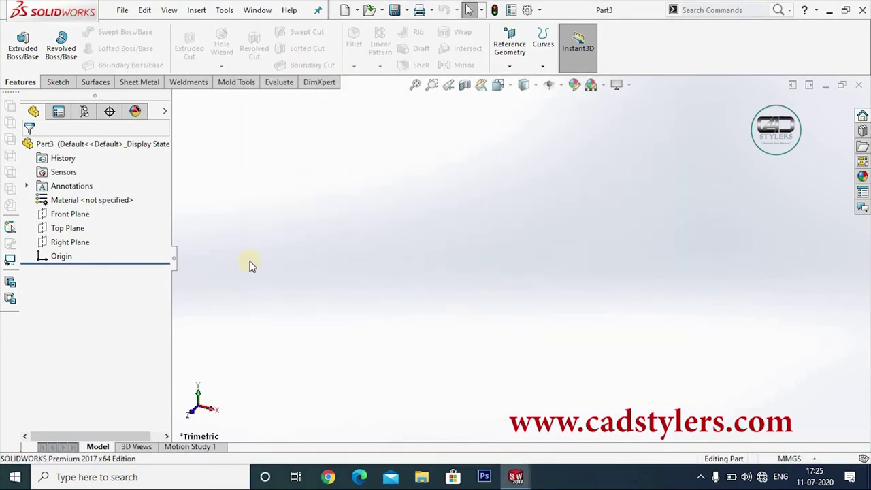
right_click(80, 215)
left_click(166, 196)
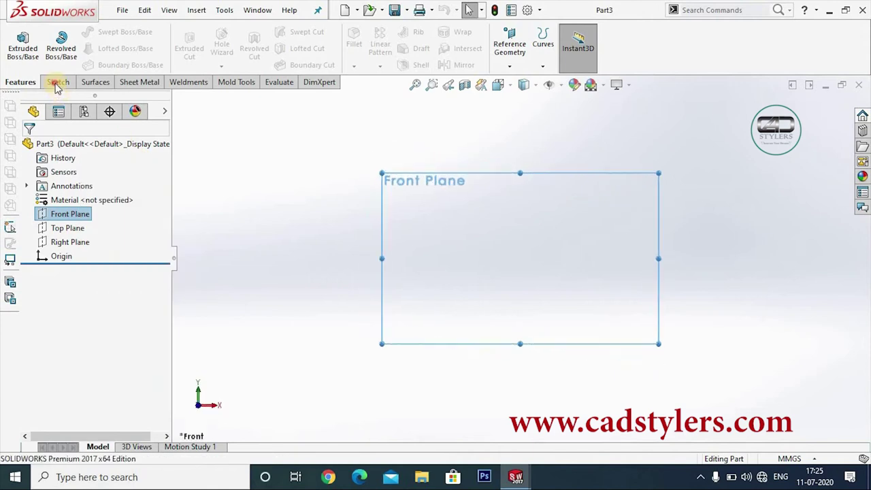
left_click(56, 82)
left_click(134, 32)
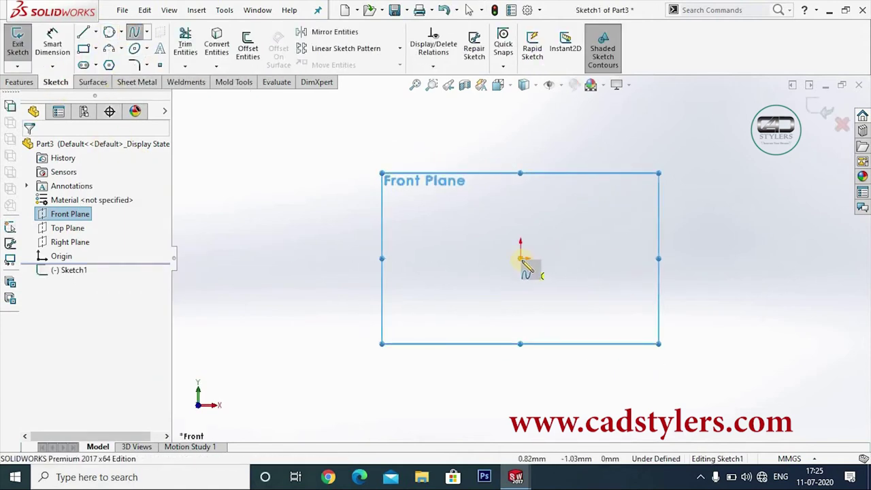
Draw a spline from the origin over a crest, through a dip, to a right end point.
left_click(530, 223)
left_click(600, 183)
left_click(720, 259)
right_click(801, 184)
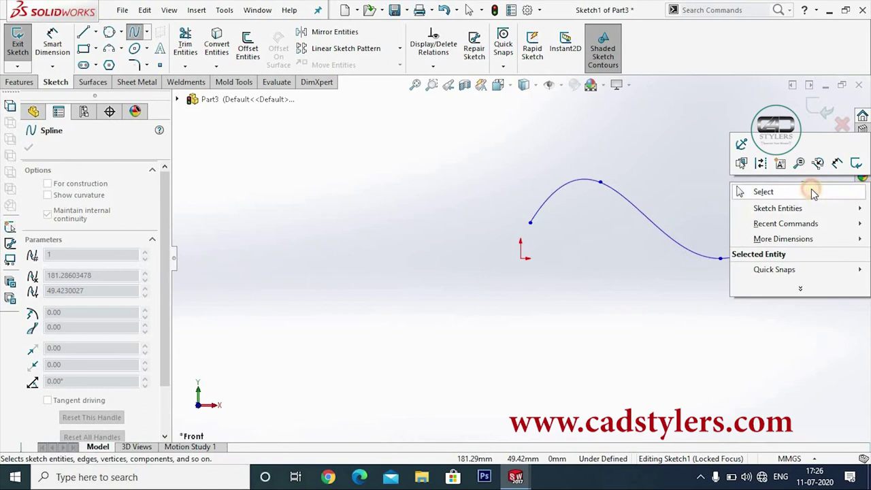
left_click(809, 191)
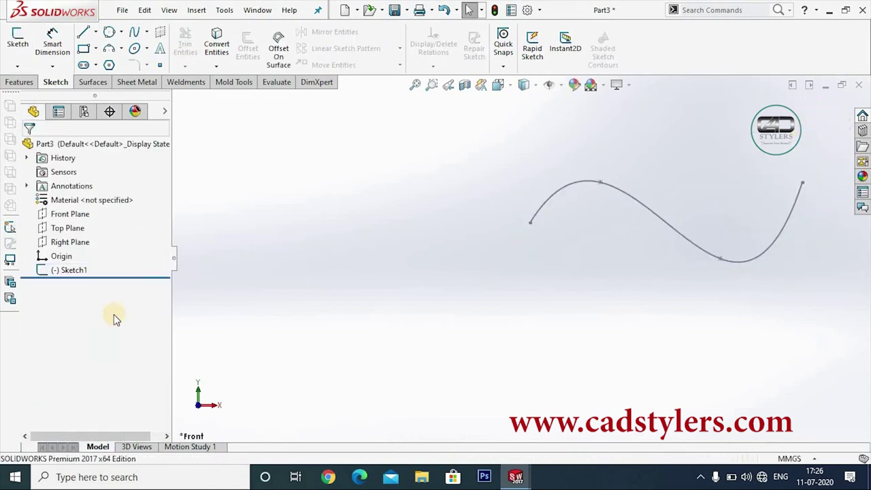
Start a new sketch on the Top Plane.
left_click(75, 270)
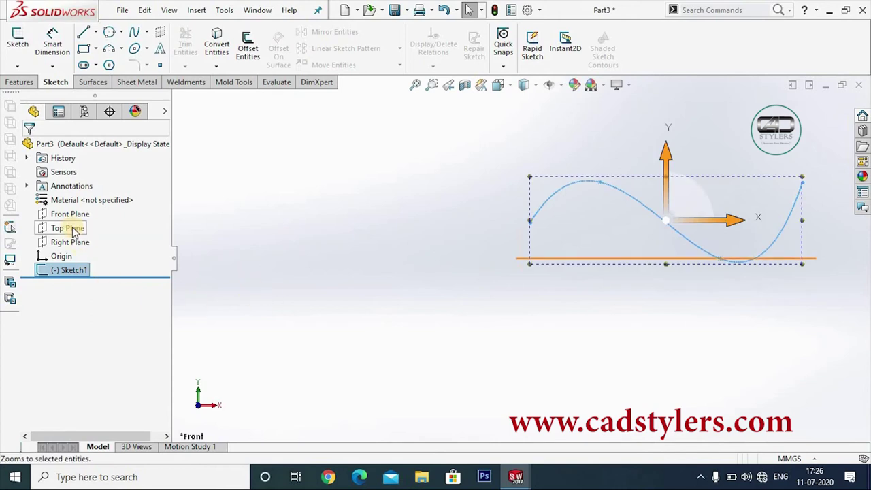
right_click(81, 225)
left_click(81, 208)
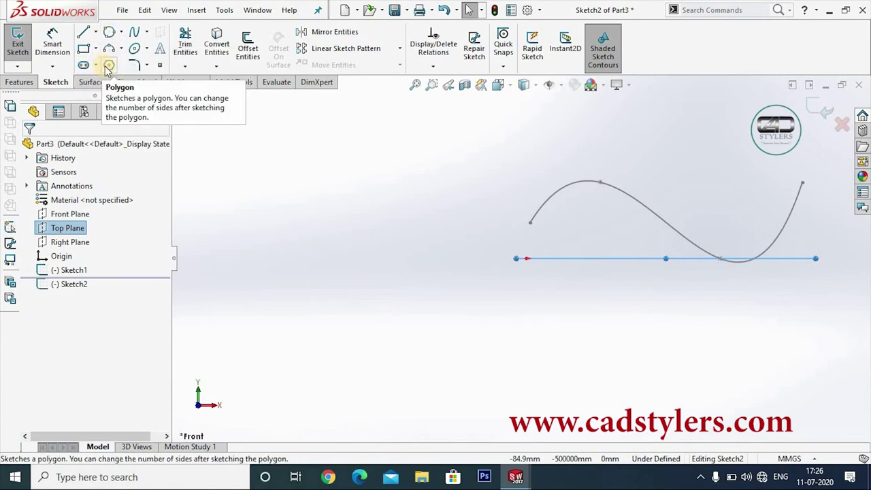
In Top view, draw a five-sided polygon centred at the origin and close Sketch2.
left_click(109, 65)
scroll(613, 269, "down", 2)
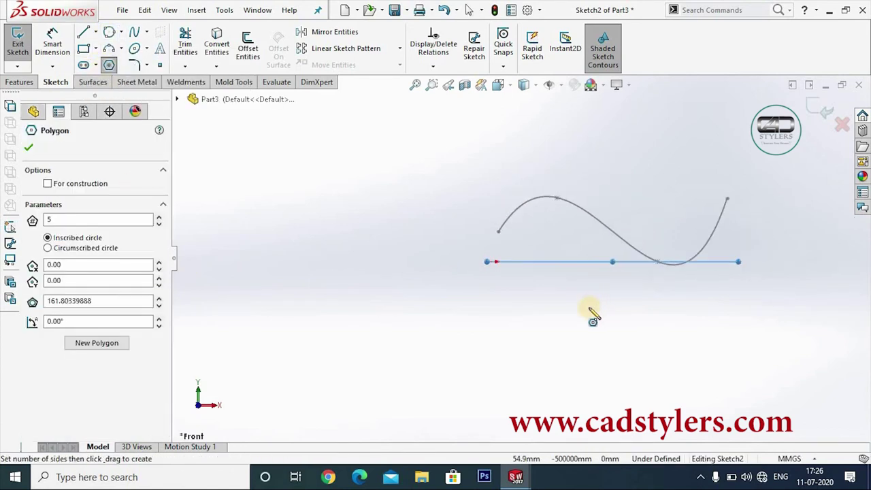
key("space")
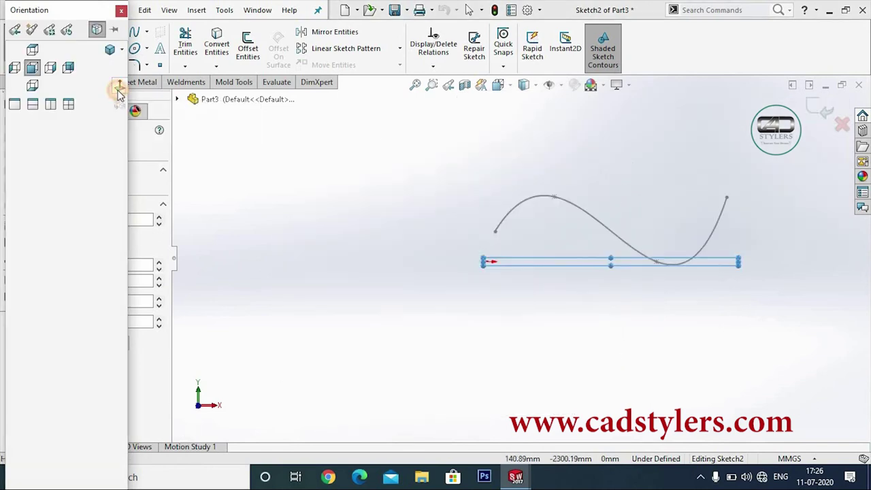
key("ctrl+5")
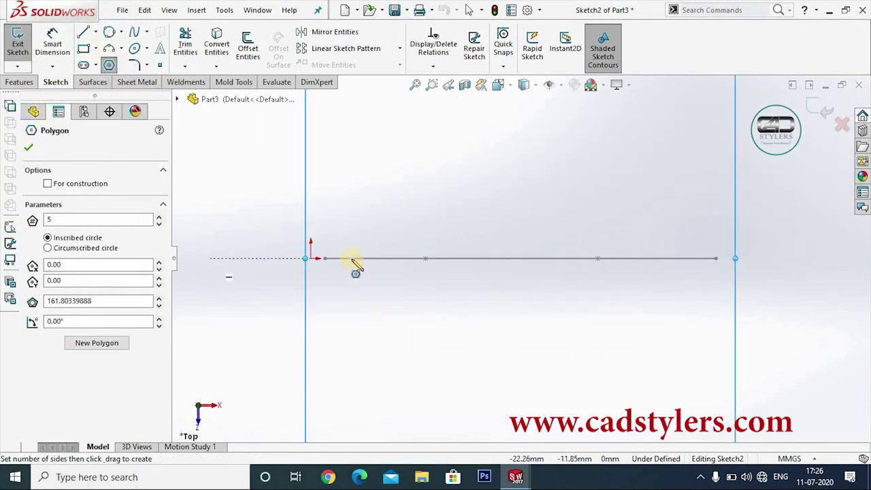
scroll(333, 284, "down", 2)
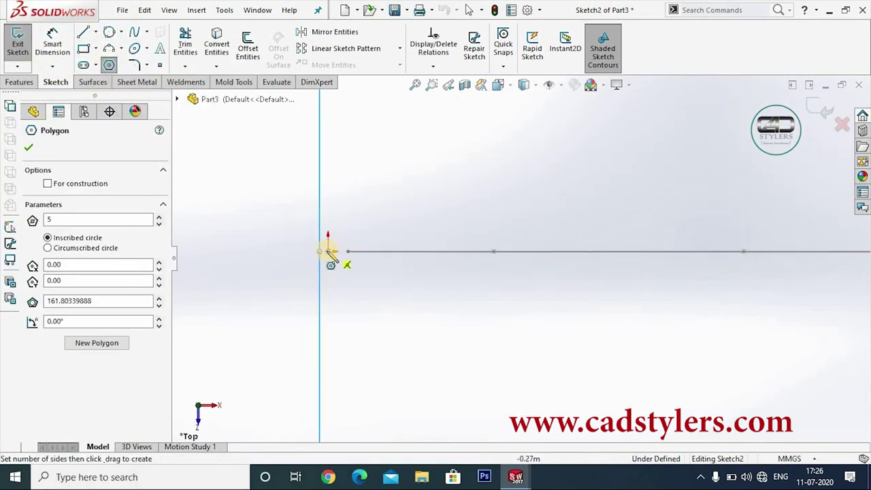
left_click_drag(329, 250, 344, 245)
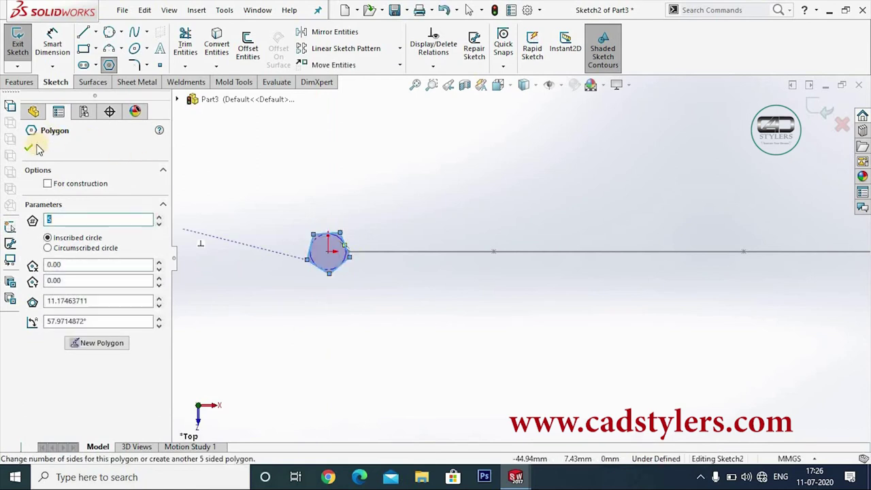
left_click(30, 147)
left_click(822, 111)
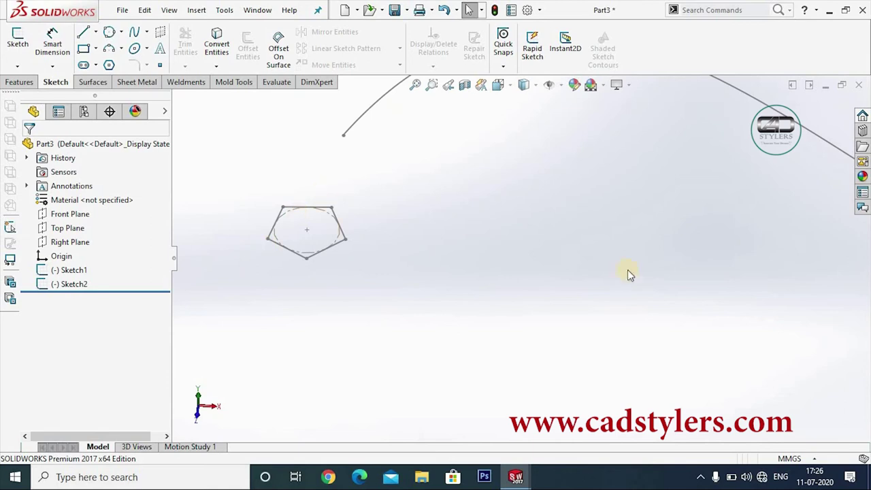
left_click(21, 82)
left_click(126, 32)
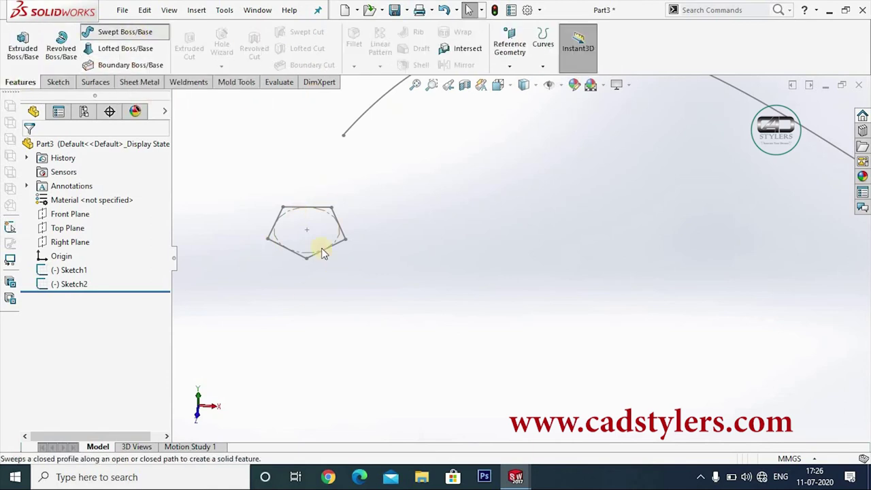
left_click(316, 208)
left_click(355, 126)
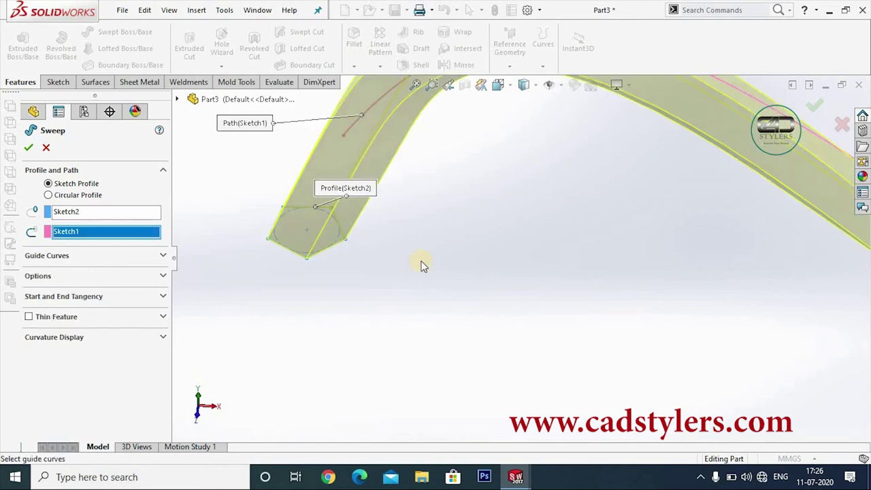
scroll(513, 294, "up", 5)
middle_click_drag(748, 269, 655, 277)
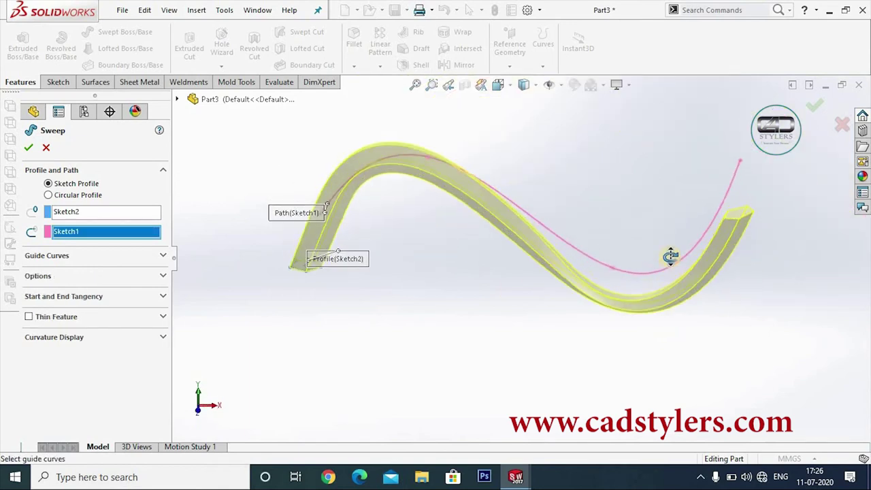
scroll(653, 272, "down", 3)
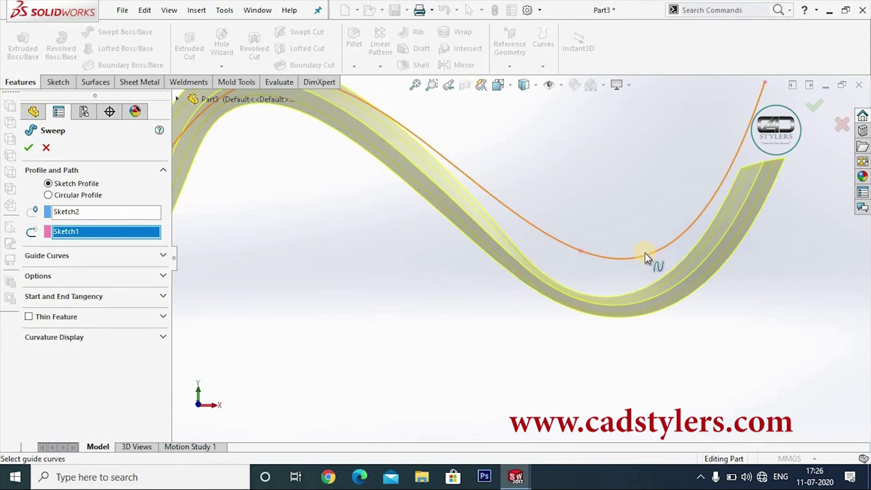
scroll(647, 259, "up", 3)
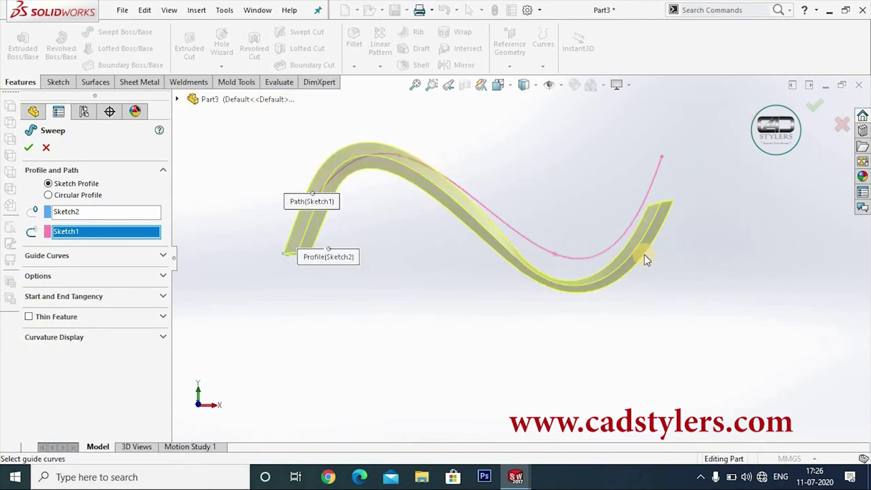
middle_click_drag(642, 252, 396, 245)
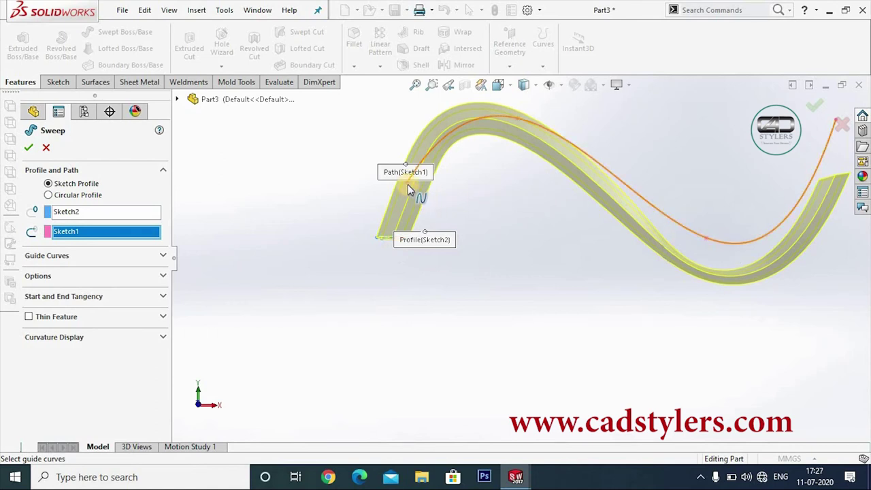
scroll(730, 195, "up", 2)
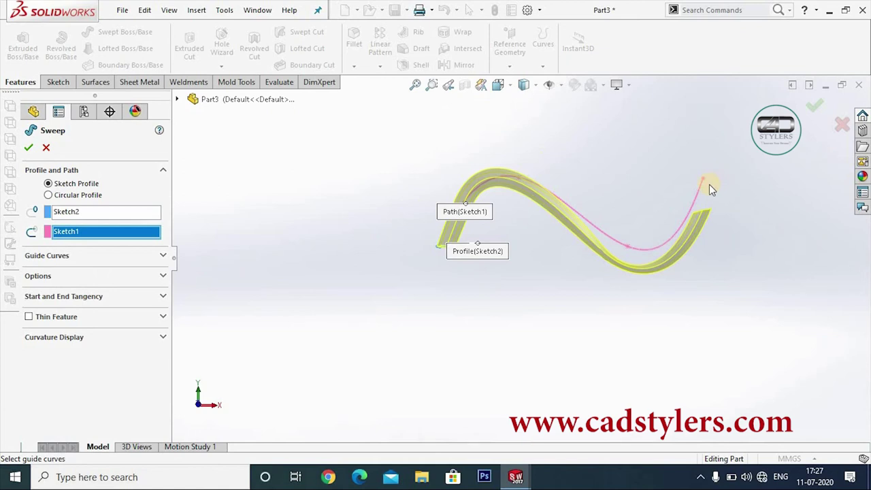
left_click(47, 149)
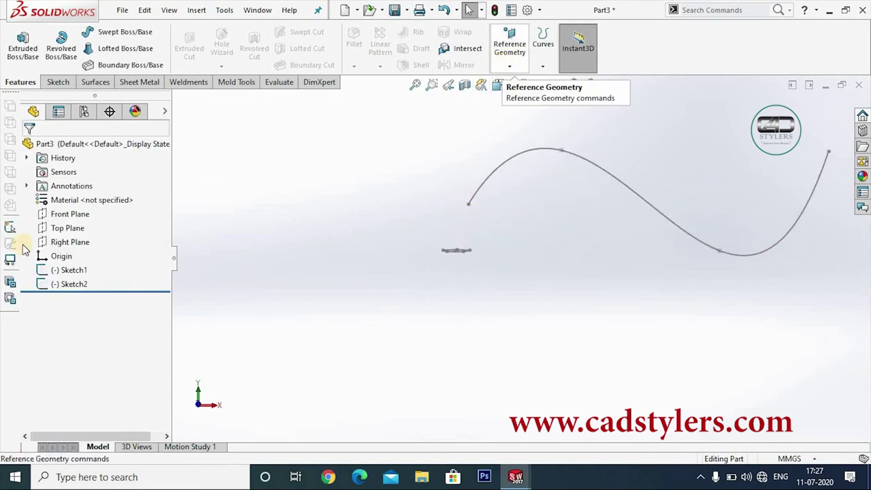
Create Plane1 parallel to the Top Plane through the spline's first point.
left_click(58, 228)
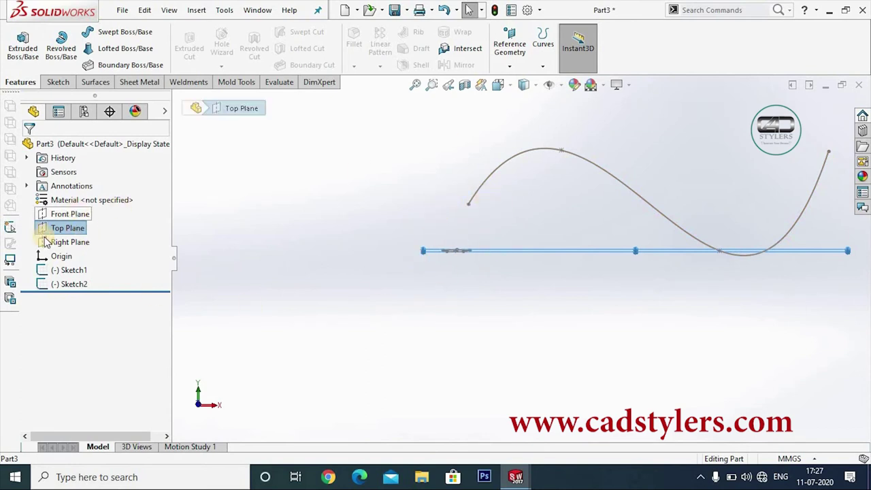
left_click(509, 66)
left_click(521, 82)
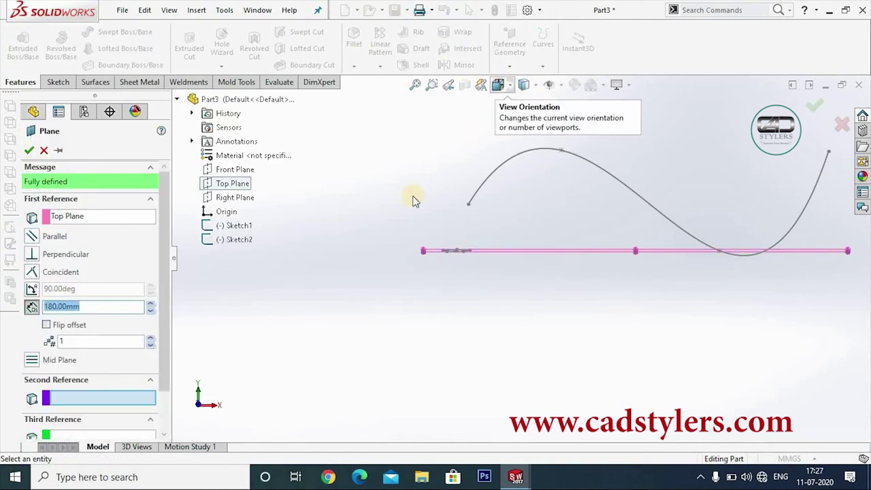
scroll(521, 197, "down", 3)
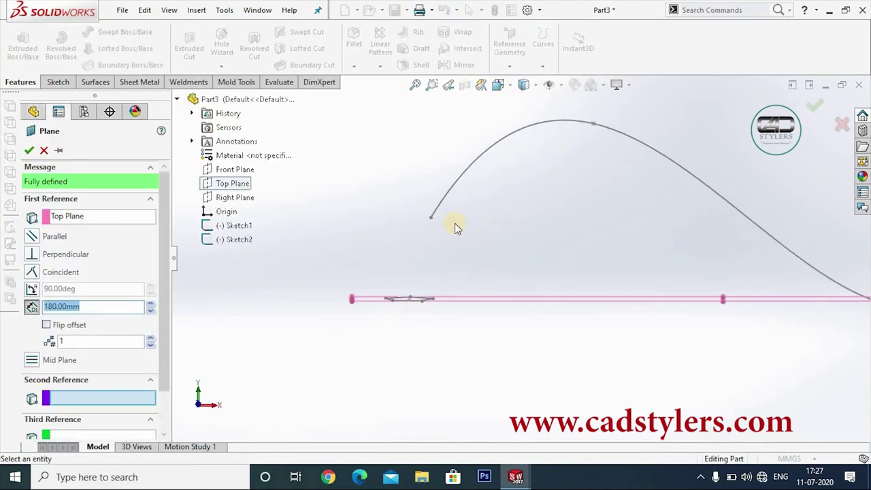
left_click(431, 219)
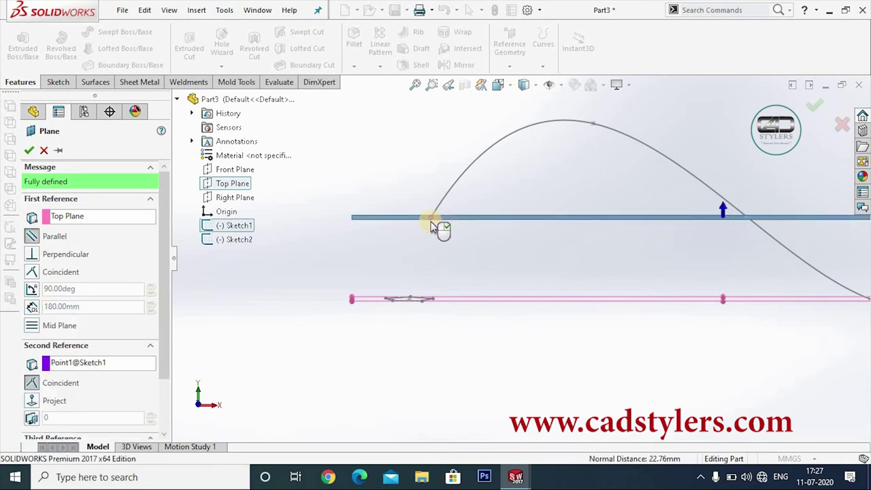
mouse_move(432, 253)
middle_mouse_down()
mouse_move(480, 326)
mouse_move(511, 274)
mouse_move(551, 253)
mouse_move(518, 271)
middle_mouse_up()
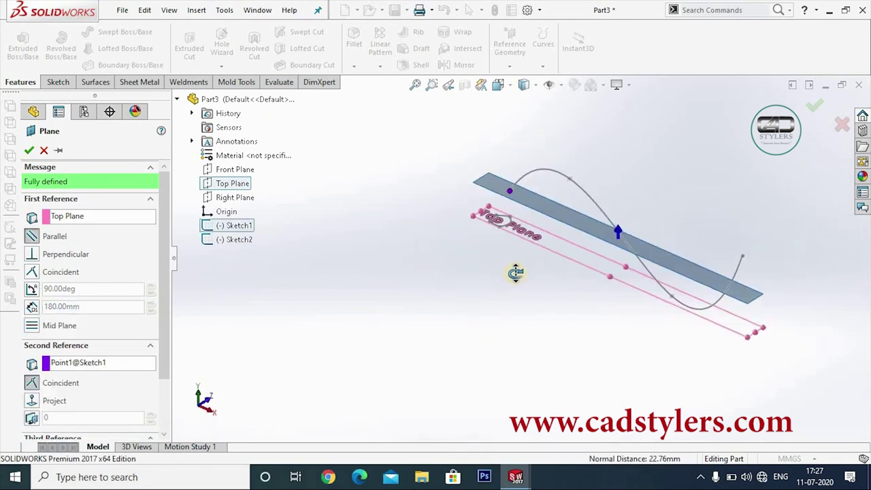
left_click(27, 149)
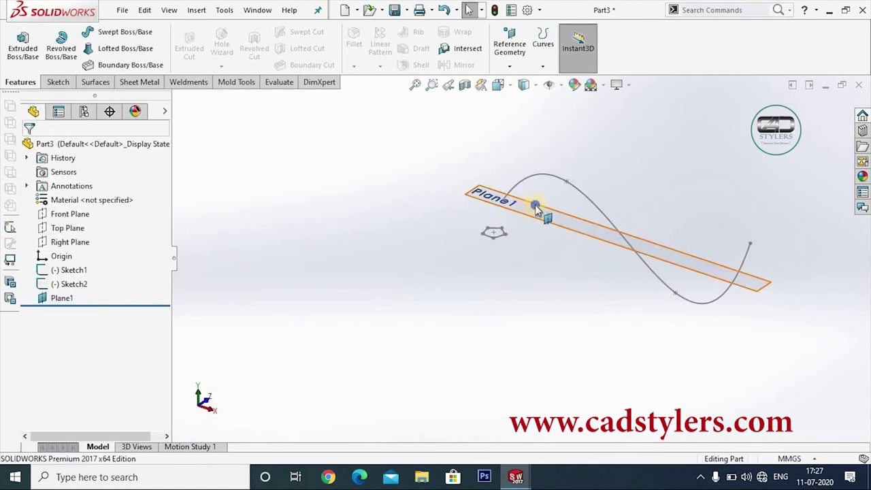
right_click(535, 208)
Start a sketch on Plane1 and view it normal to.
left_click(559, 193)
key("space")
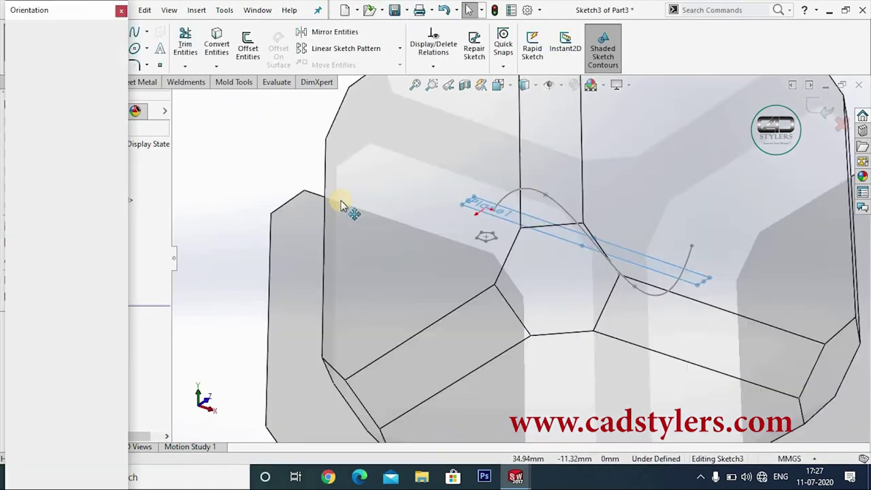
left_click(116, 84)
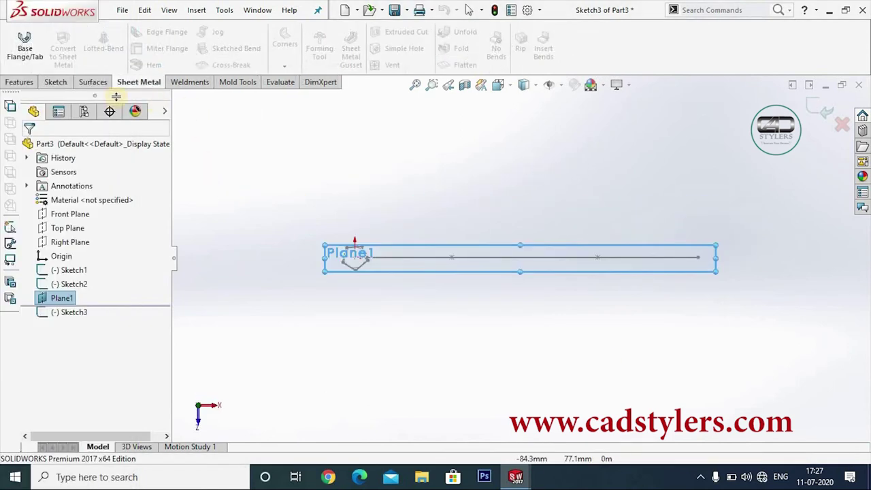
left_click(56, 81)
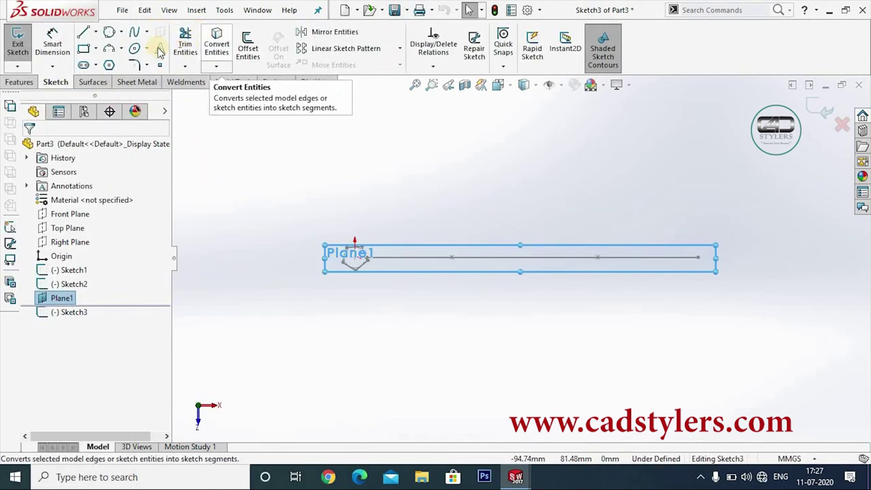
left_click(134, 32)
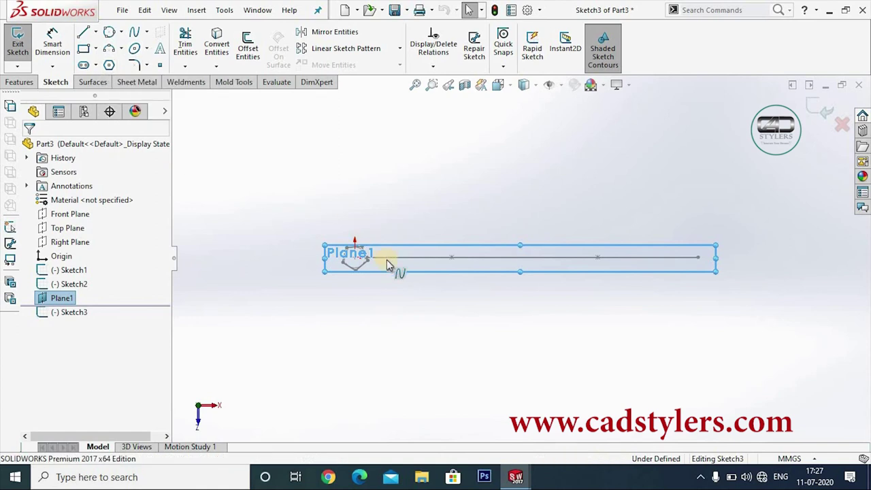
scroll(386, 264, "down", 2)
Convert the Sketch2 pentagon edges into Sketch3, exit, and check it in 3D.
left_click(217, 42)
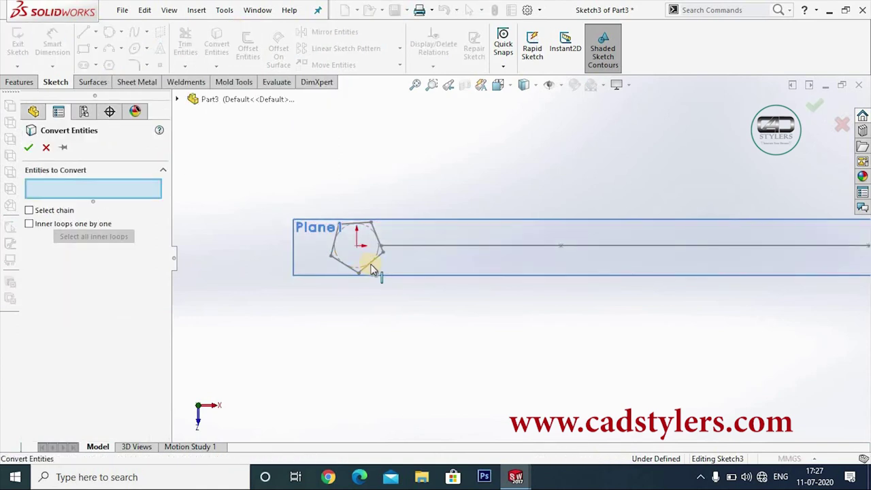
left_click(373, 268)
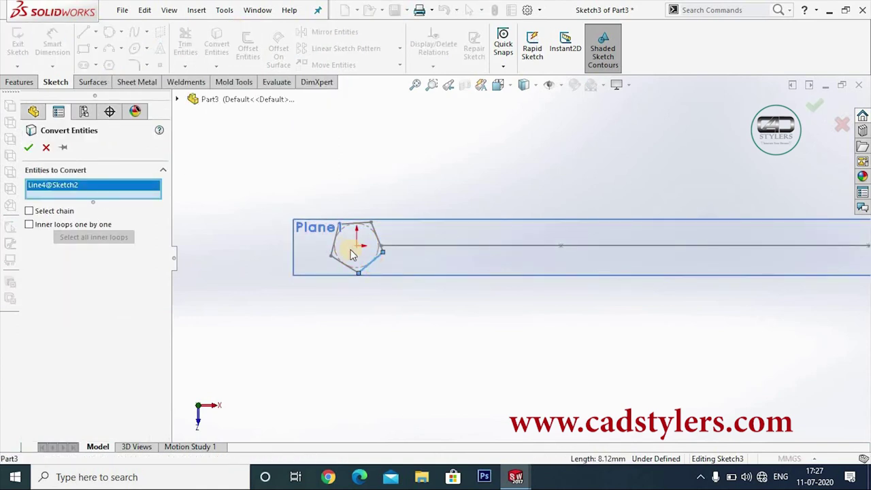
key("Return")
left_click(809, 103)
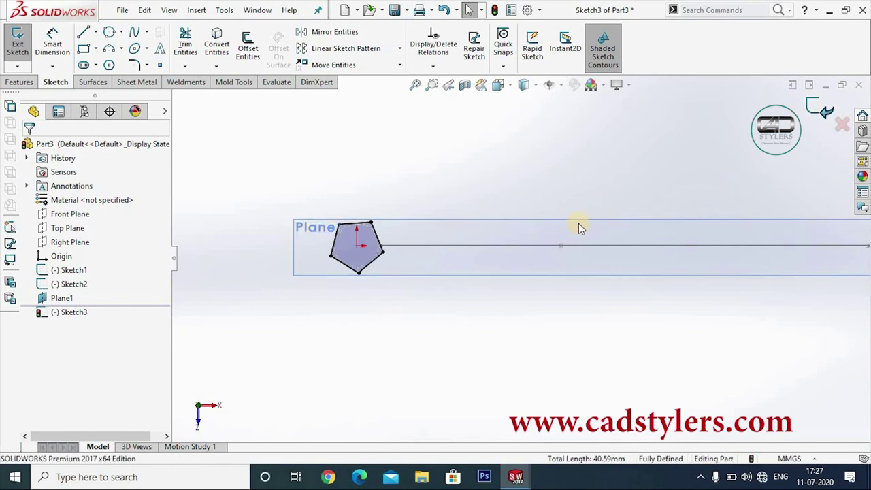
middle_click_drag(525, 278, 560, 216)
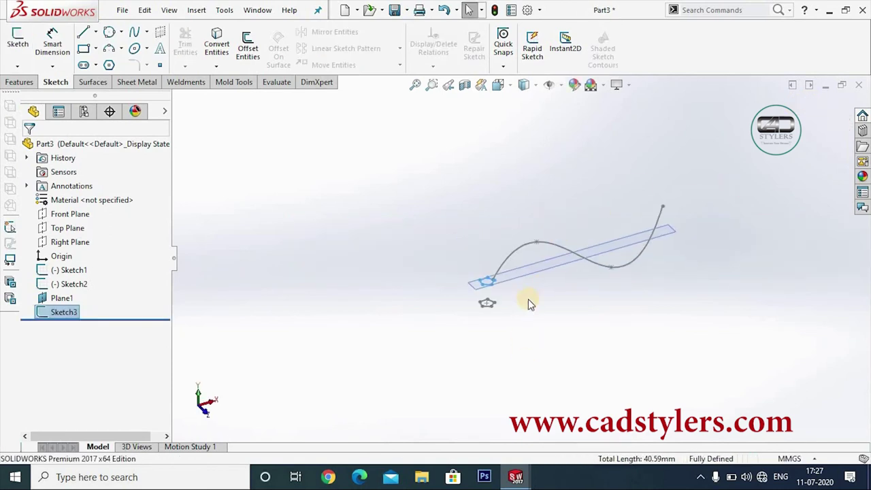
scroll(529, 303, "down", 3)
left_click(364, 264)
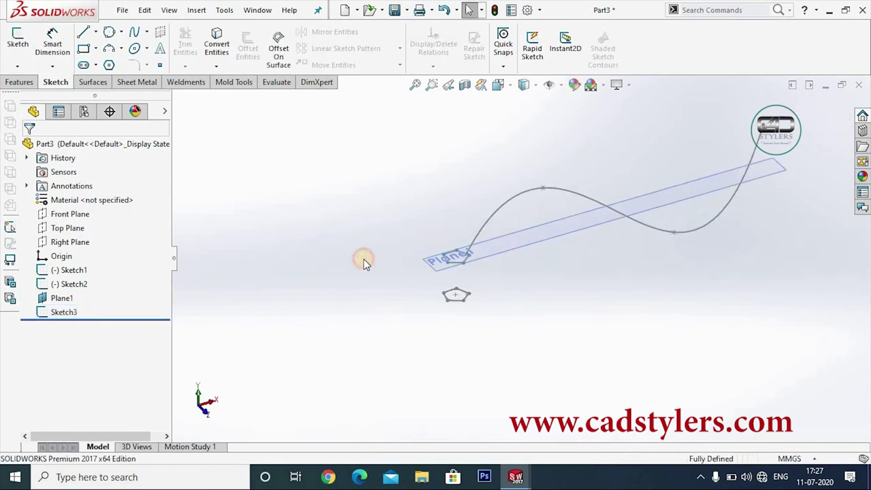
left_click(21, 83)
Sweep the Plane1 pentagon profile along the S-shaped spline path.
left_click(109, 32)
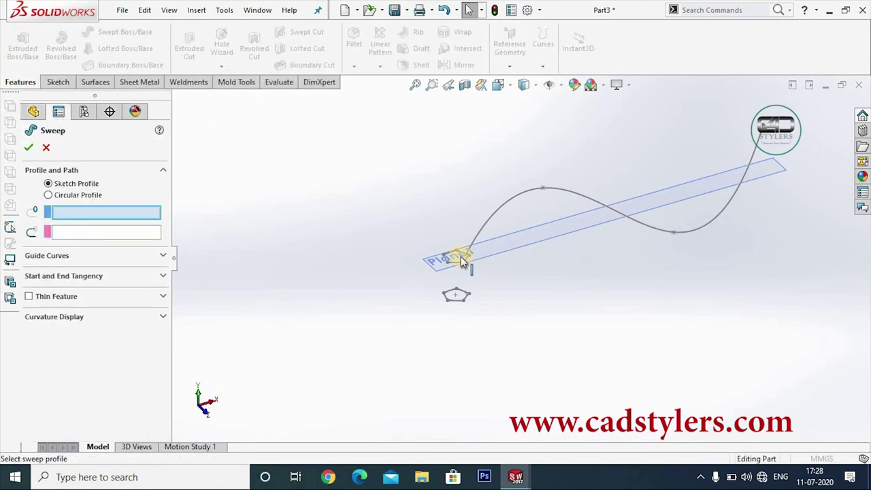
scroll(461, 257, "down", 4)
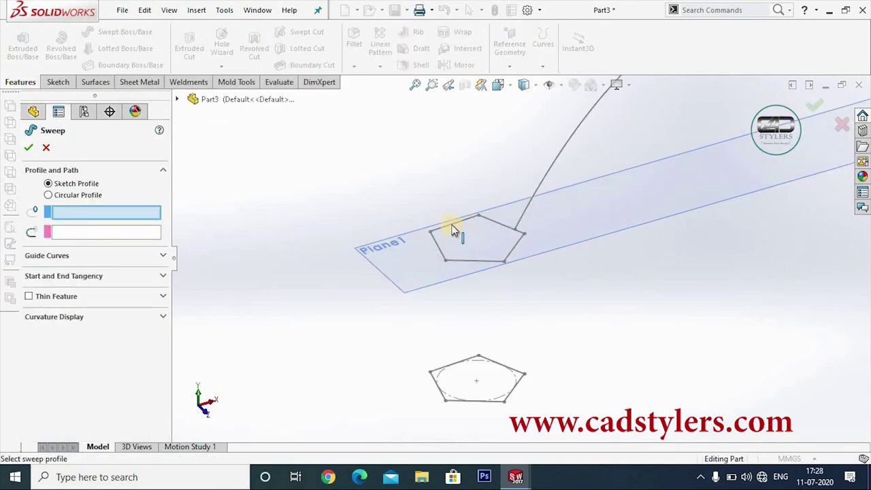
left_click(454, 223)
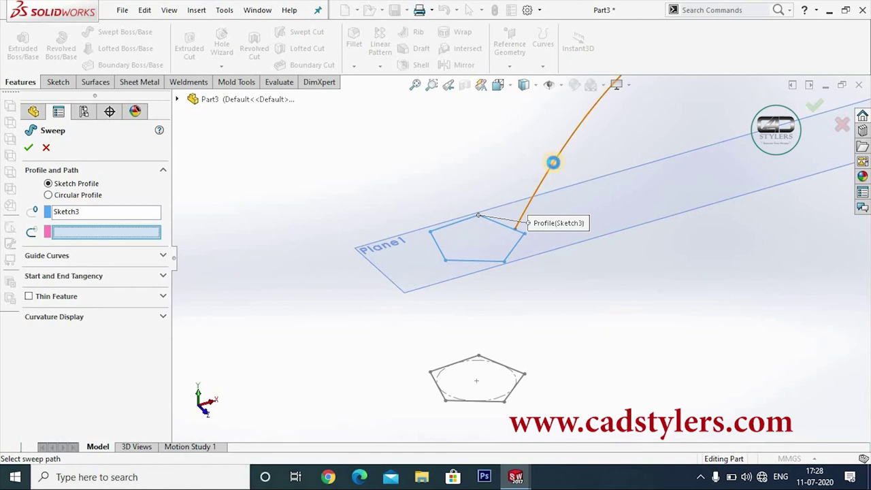
left_click(553, 162)
scroll(587, 235, "up", 3)
mouse_move(587, 235)
middle_mouse_down()
mouse_move(654, 283)
mouse_move(630, 202)
mouse_move(655, 218)
mouse_move(665, 276)
middle_mouse_up()
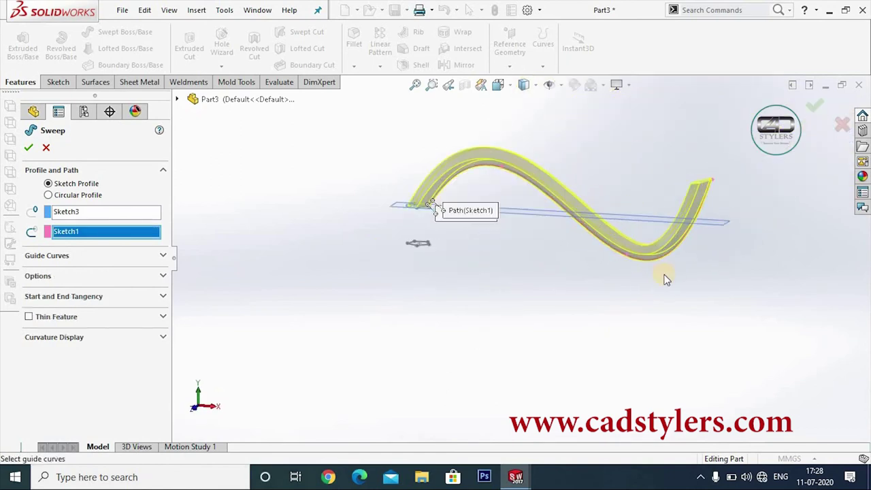
scroll(665, 278, "down", 3)
scroll(665, 277, "up", 2)
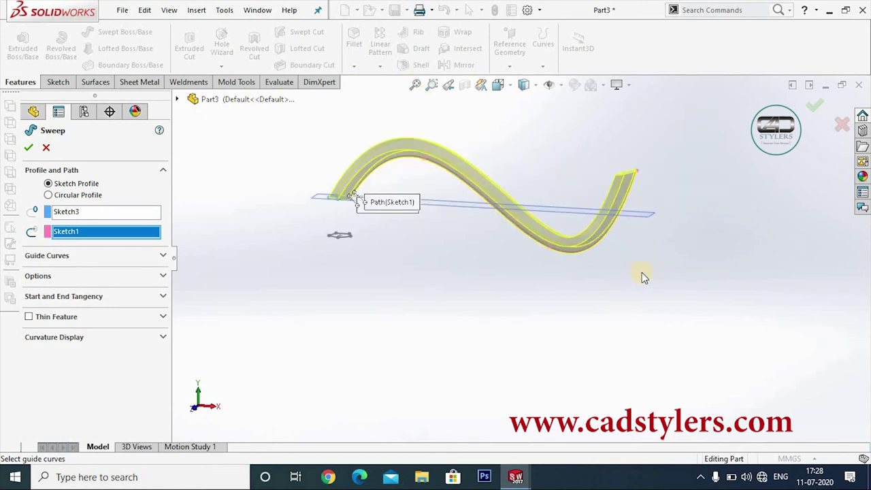
left_click(28, 150)
Orbit and zoom to inspect the wavy pentagonal bar from the side and obliquely.
mouse_move(451, 272)
middle_mouse_down()
mouse_move(500, 274)
mouse_move(542, 245)
mouse_move(519, 266)
middle_mouse_up()
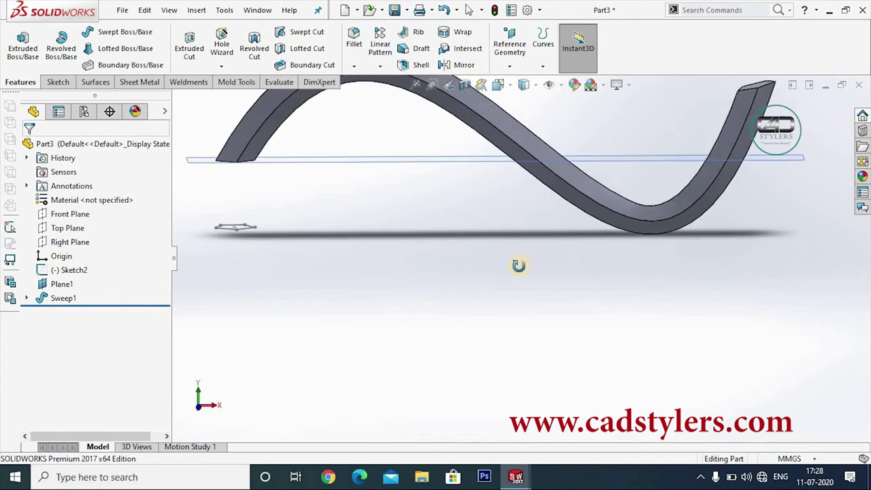
scroll(518, 264, "up", 2)
scroll(518, 264, "up", 2)
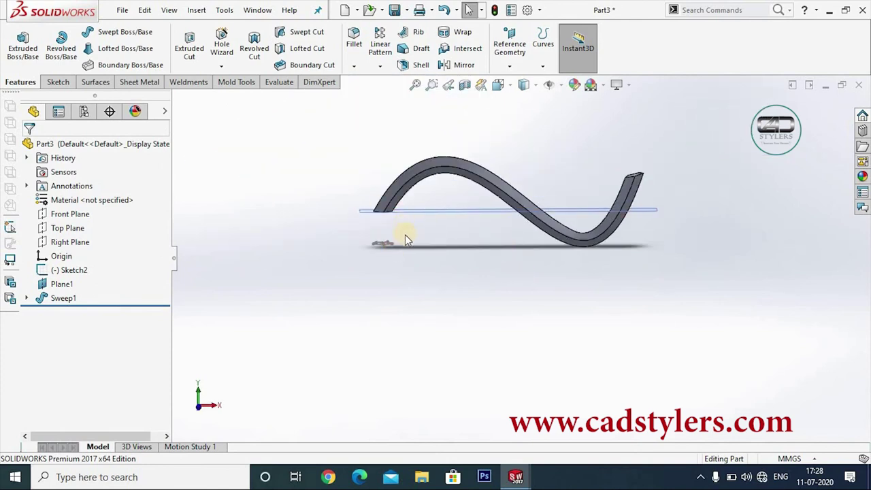
mouse_move(472, 257)
middle_mouse_down()
mouse_move(578, 260)
mouse_move(457, 254)
mouse_move(462, 195)
mouse_move(427, 224)
mouse_move(435, 266)
mouse_move(486, 265)
middle_mouse_up()
scroll(435, 272, "up", 2)
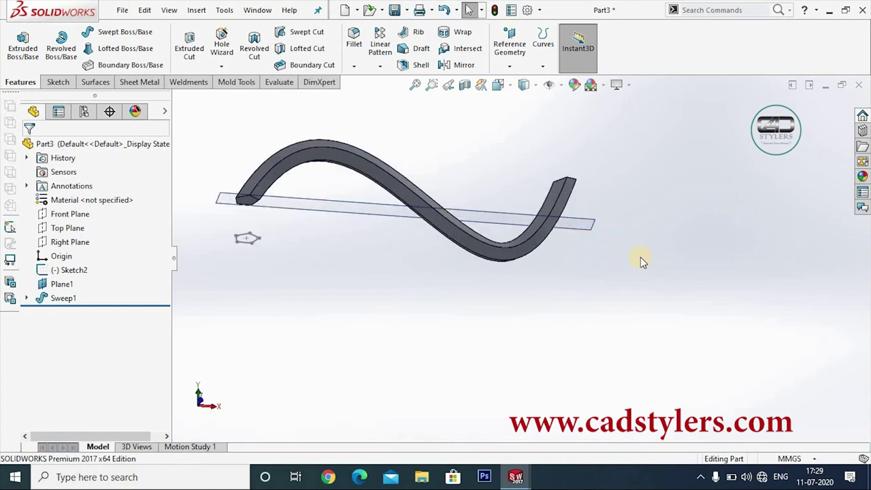
Start a sketch on the Front Plane and draw a circle below the sweep.
left_click(70, 214)
left_click(17, 37)
left_click(110, 32)
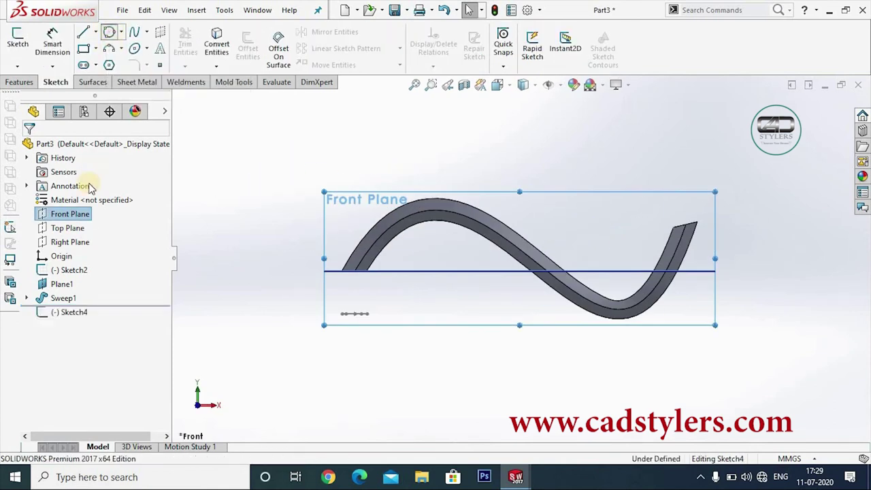
scroll(515, 257, "up", 2)
left_click(480, 345)
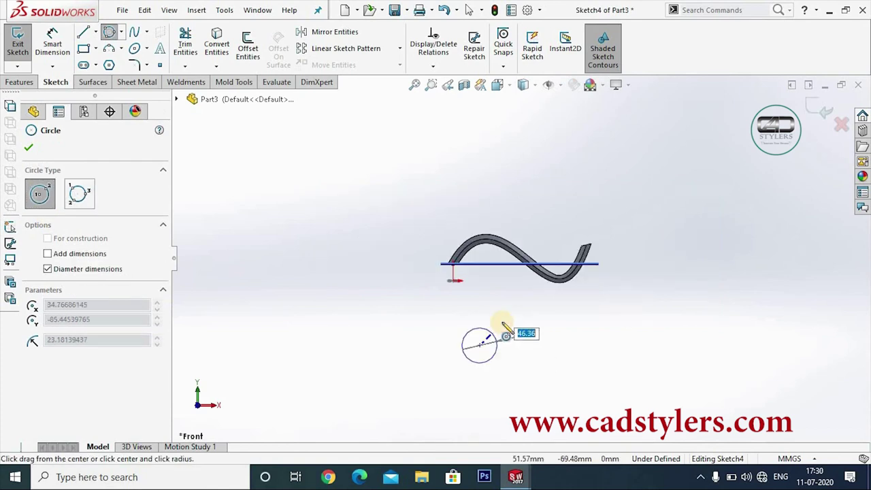
left_click(521, 321)
Dimension the circle's diameter to 110 mm.
left_click(53, 42)
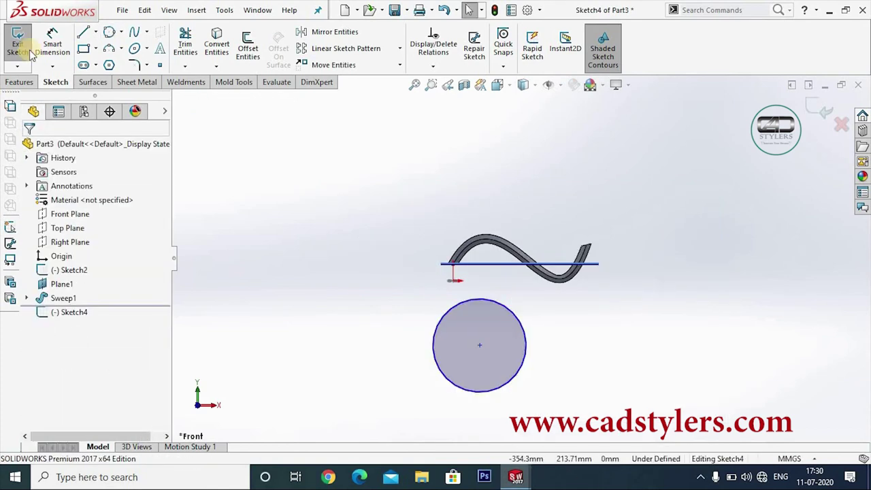
left_click(526, 346)
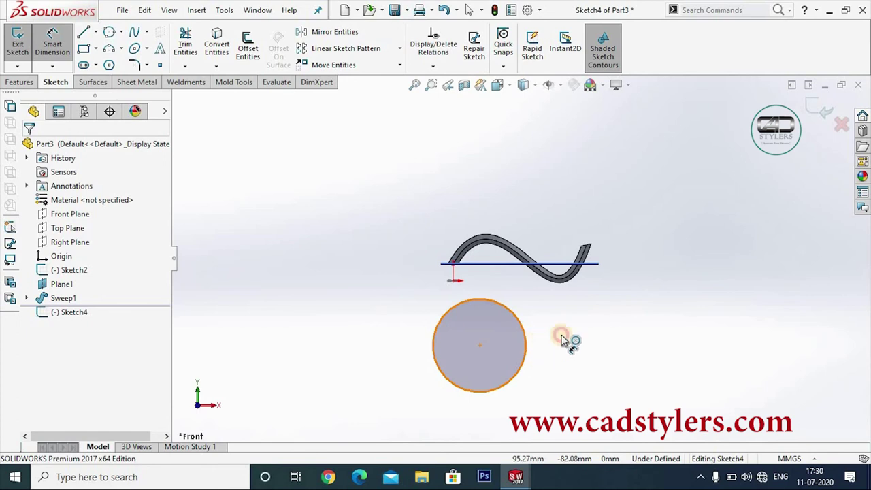
left_click(553, 339)
type("100")
key("Return")
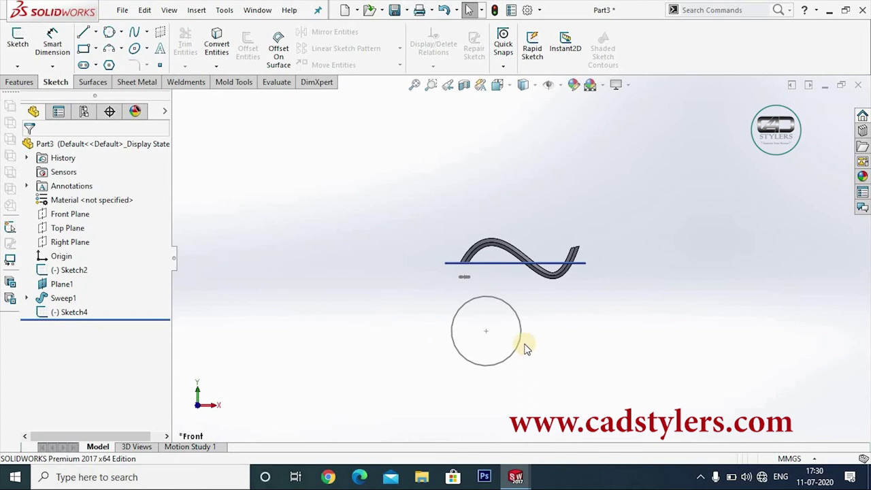
scroll(524, 340, "down", 2)
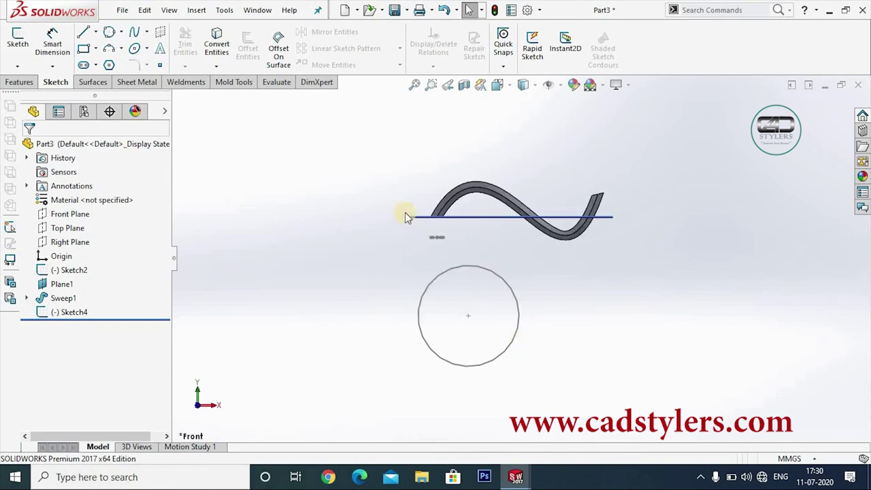
mouse_move(488, 309)
middle_mouse_down()
mouse_move(554, 297)
mouse_move(493, 236)
middle_mouse_up()
middle_click_drag(571, 310, 408, 238)
left_click(20, 81)
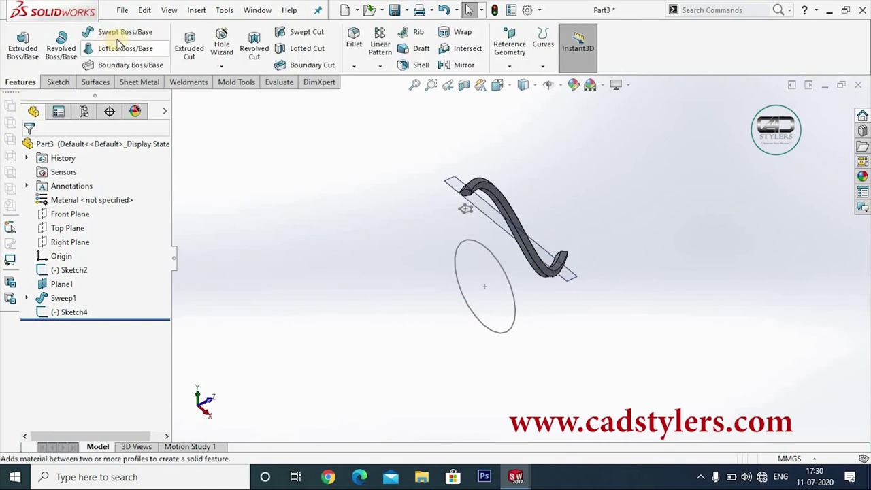
left_click(108, 31)
scroll(469, 209, "down", 2)
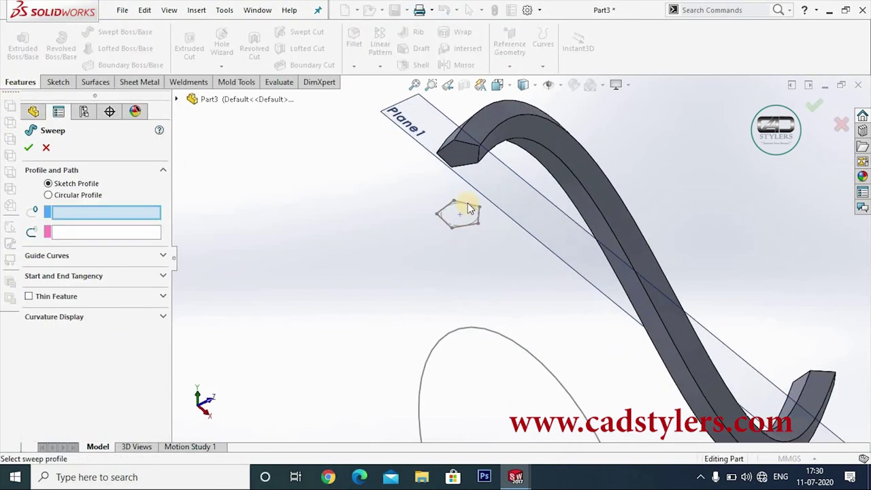
left_click(466, 208)
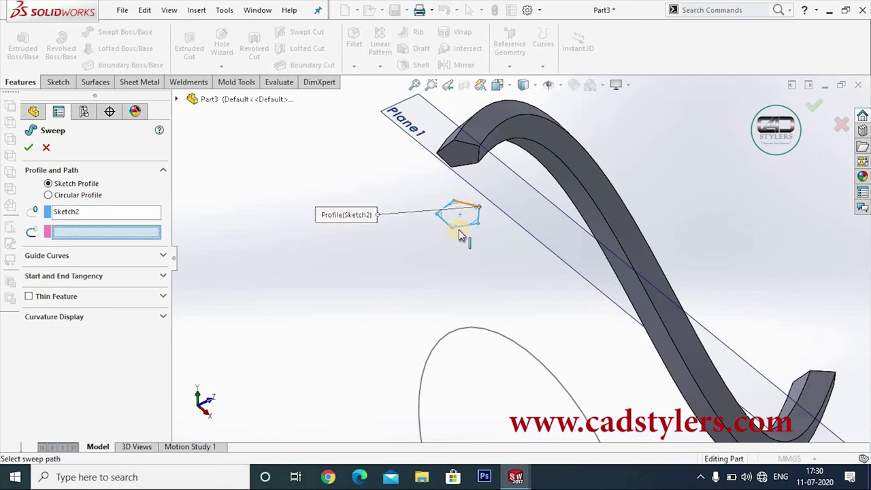
scroll(458, 231, "up", 2)
left_click(483, 300)
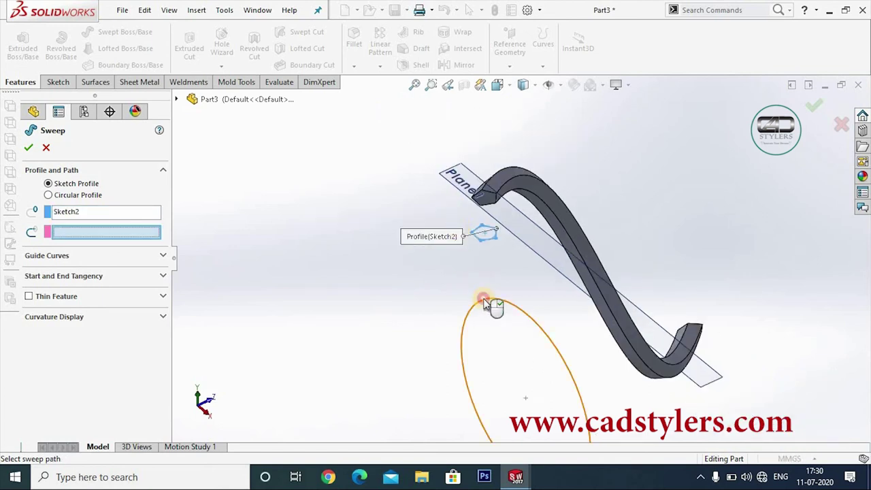
scroll(492, 304, "up", 2)
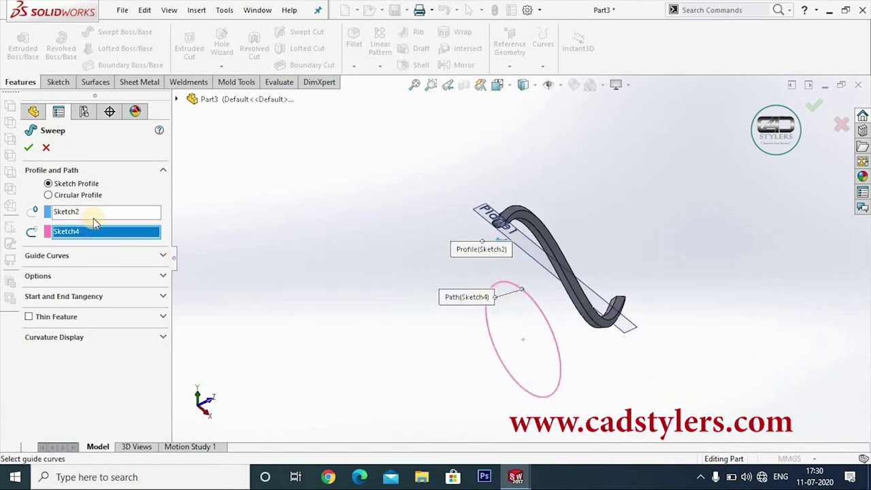
left_click(46, 149)
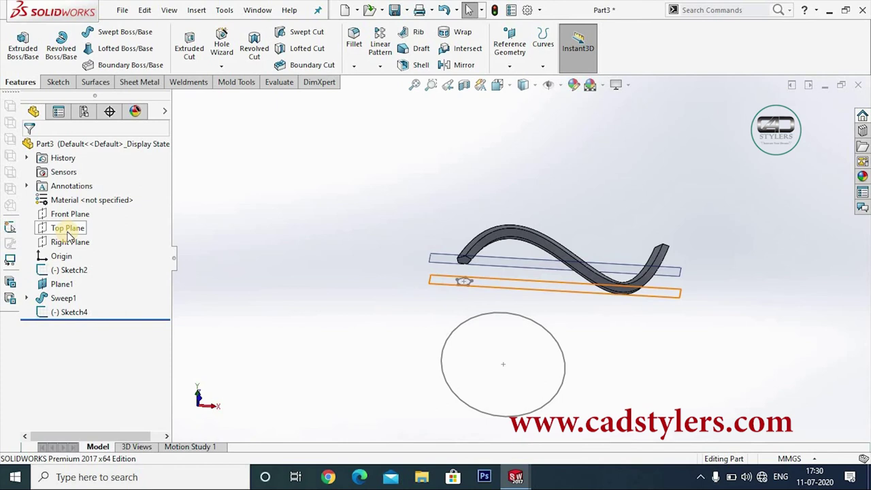
Create Plane2 parallel to Plane1 through the 110 mm circle's centre point.
scroll(505, 270, "up", 3)
scroll(547, 290, "down", 2)
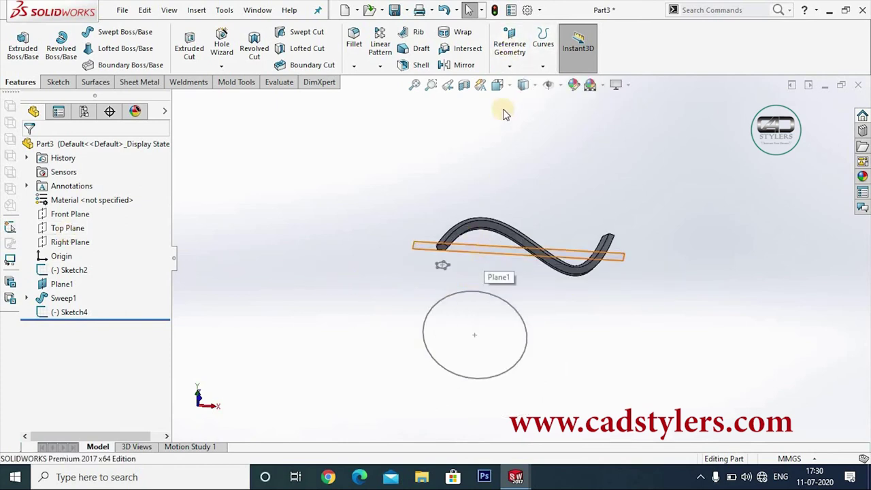
left_click(517, 94)
left_click(523, 83)
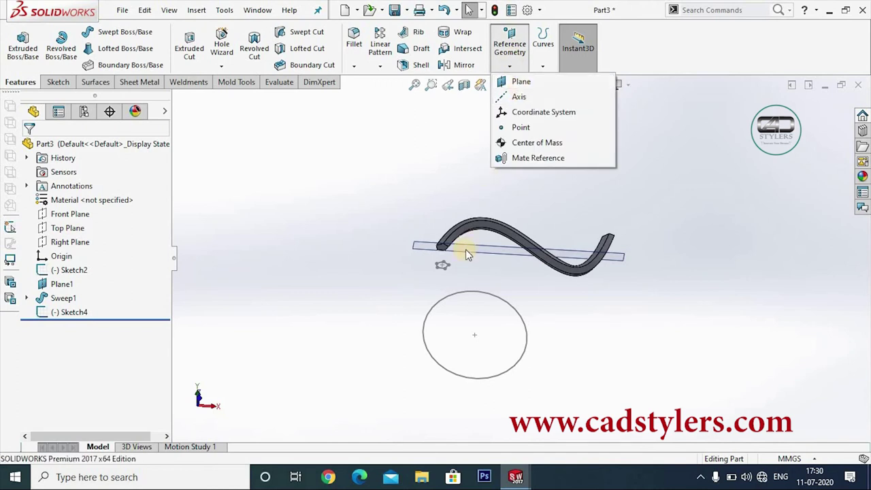
left_click(467, 251)
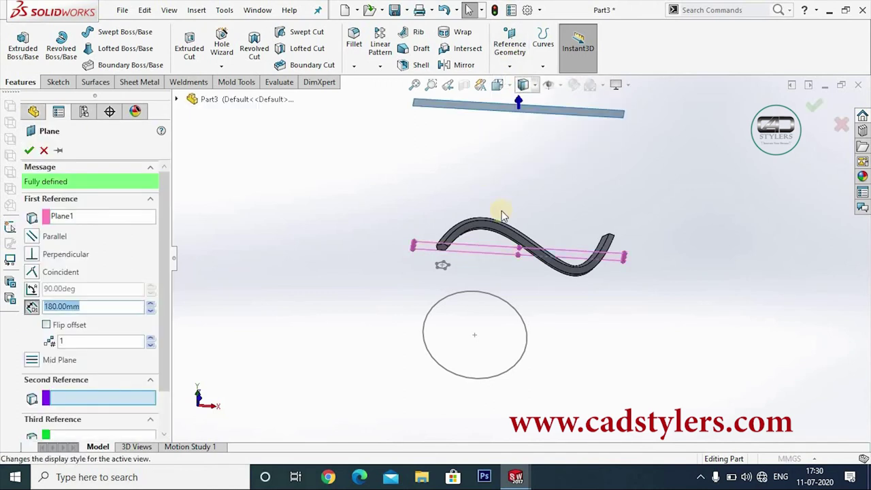
left_click(475, 336)
mouse_move(582, 311)
middle_mouse_down()
mouse_move(626, 215)
mouse_move(675, 289)
mouse_move(744, 344)
mouse_move(604, 334)
mouse_move(445, 254)
middle_mouse_up()
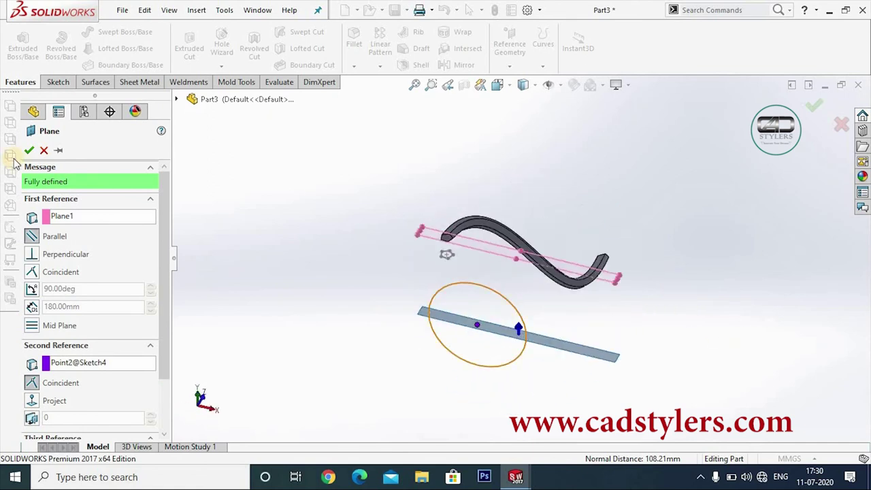
left_click(29, 151)
mouse_move(315, 218)
middle_mouse_down()
mouse_move(343, 262)
mouse_move(534, 379)
middle_mouse_up()
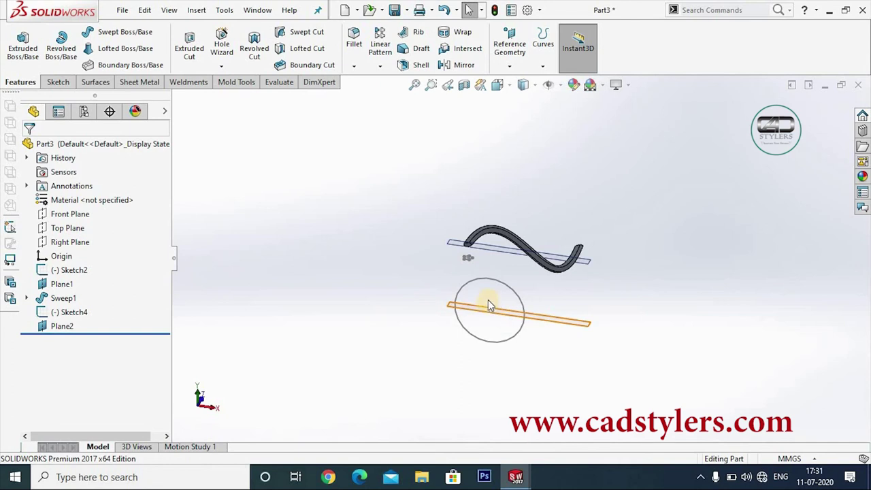
Sketch a small five-sided polygon on Plane2 at the circle's edge and close it.
right_click(541, 316)
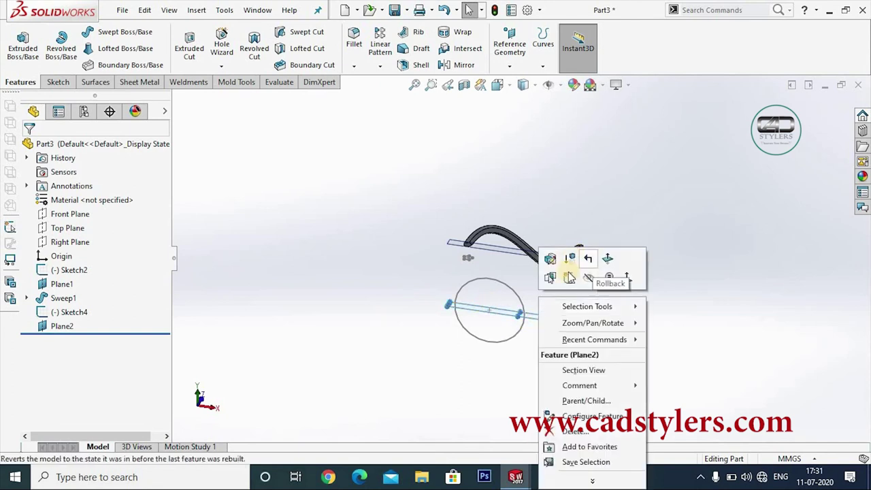
left_click(565, 278)
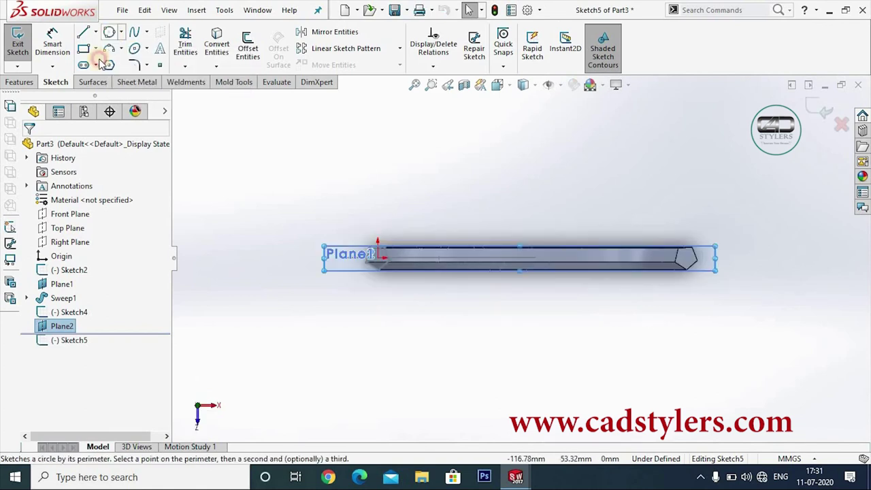
left_click(108, 32)
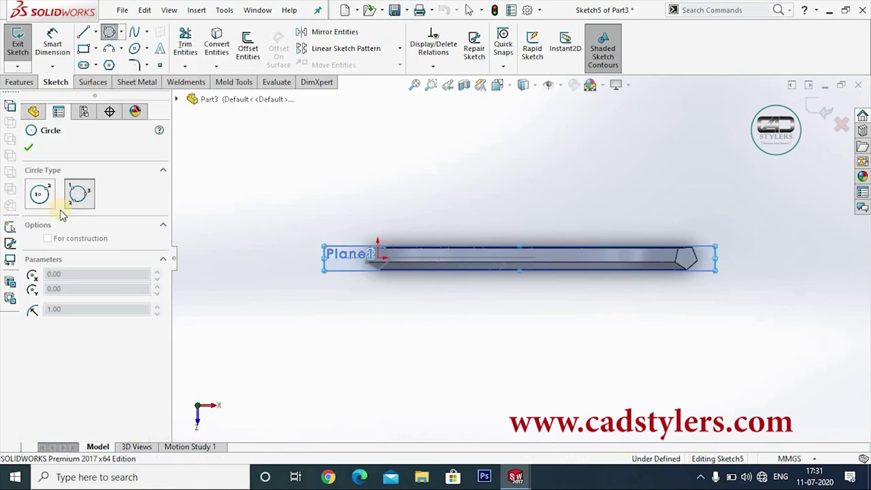
left_click(109, 64)
scroll(411, 272, "down", 2)
left_click(418, 255)
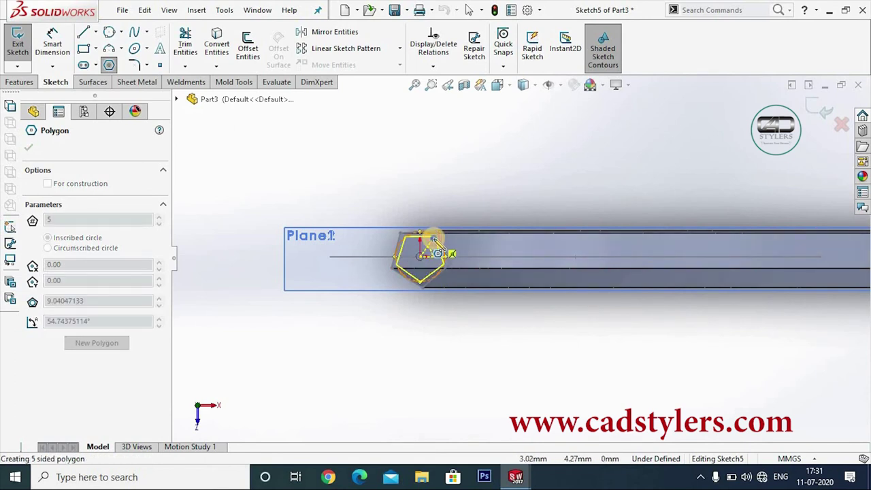
left_click(434, 238)
right_click(435, 241)
left_click(828, 116)
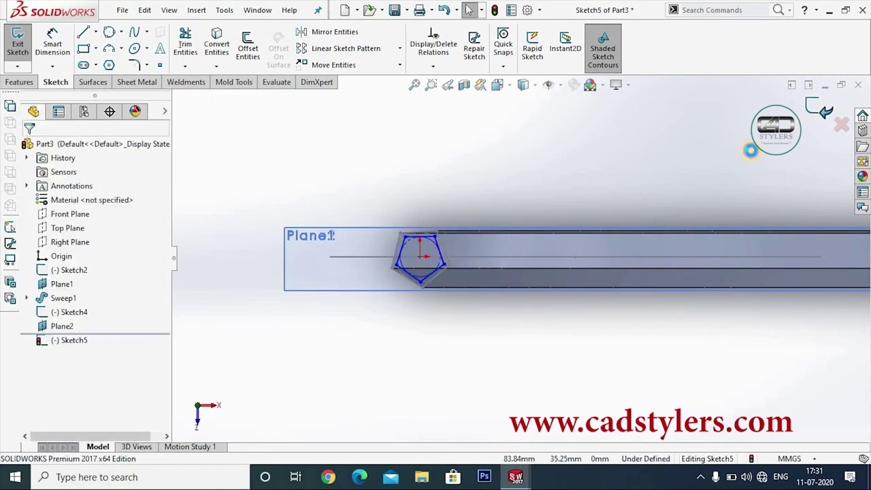
mouse_move(618, 194)
middle_mouse_down()
mouse_move(529, 288)
mouse_move(482, 225)
mouse_move(573, 215)
mouse_move(553, 334)
mouse_move(515, 302)
middle_mouse_up()
scroll(573, 215, "up", 3)
Reopen the pentagon profile sketch and delete the old pentagon outline.
scroll(512, 304, "down", 5)
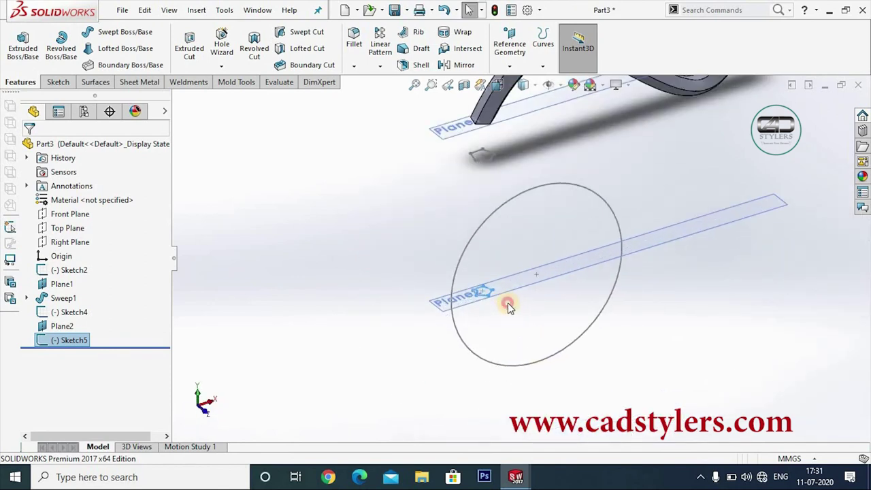
scroll(490, 294, "down", 2)
scroll(493, 285, "down", 4)
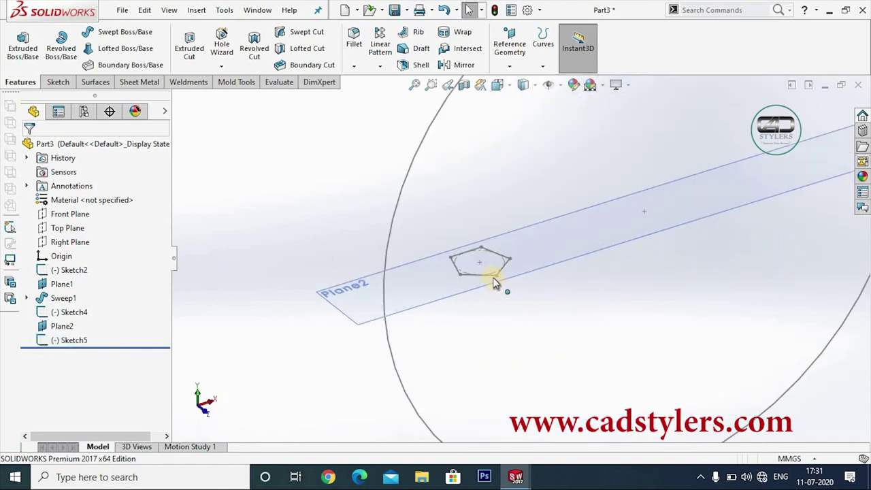
scroll(430, 320, "up", 1)
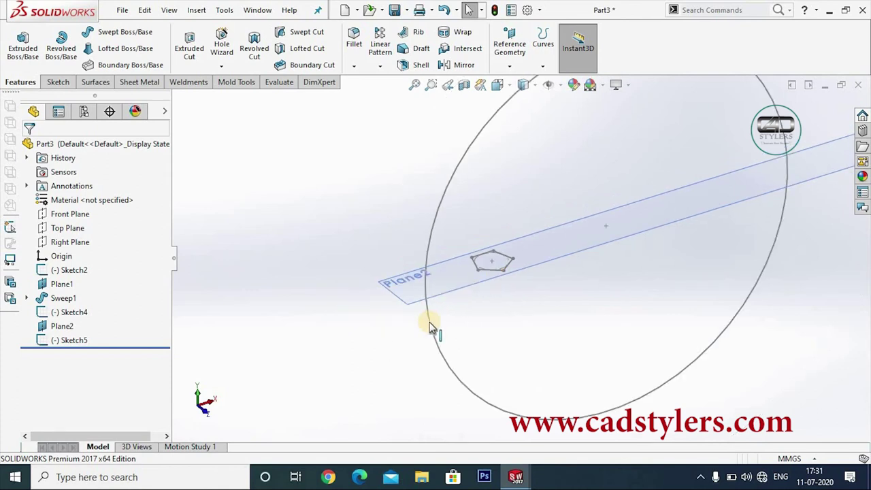
scroll(592, 286, "up", 3)
scroll(586, 285, "down", 3)
right_click(586, 285)
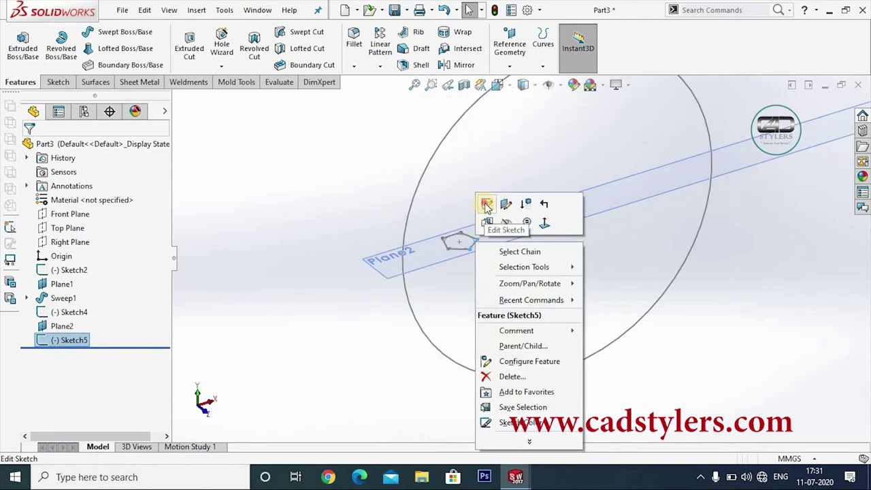
left_click(486, 204)
scroll(375, 334, "down", 2)
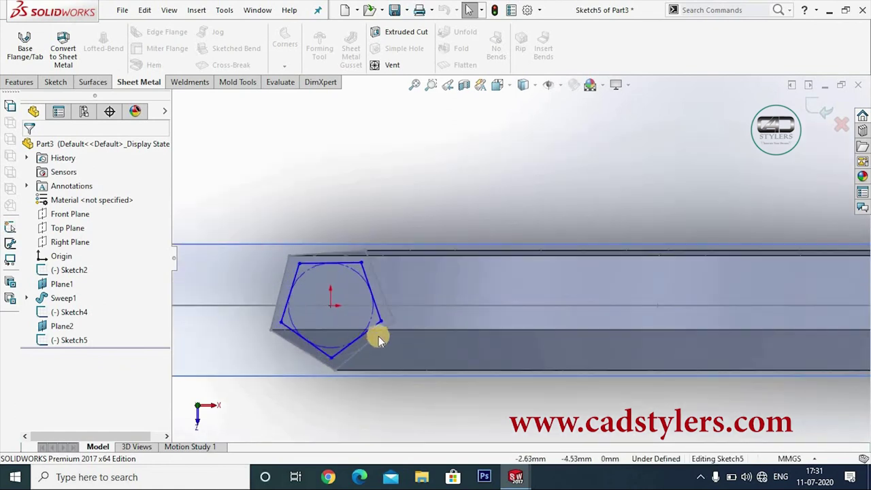
scroll(295, 292, "up", 2)
scroll(359, 282, "down", 2)
scroll(370, 273, "down", 1)
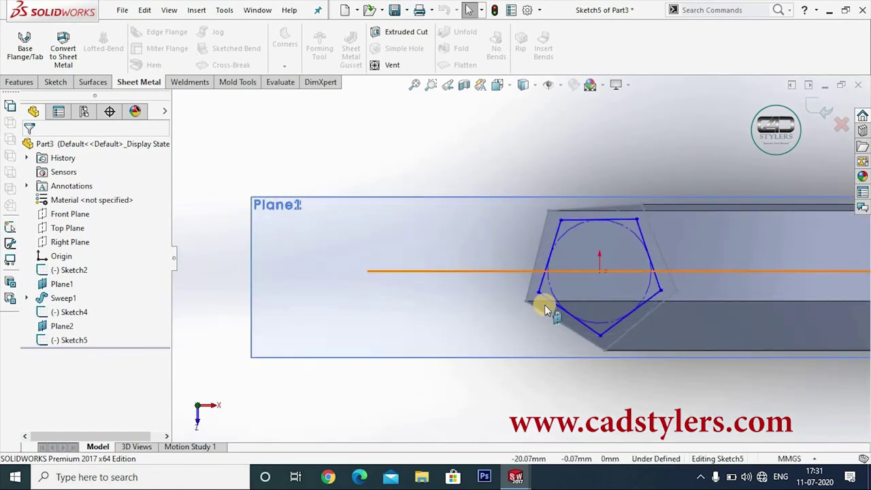
left_click(600, 220)
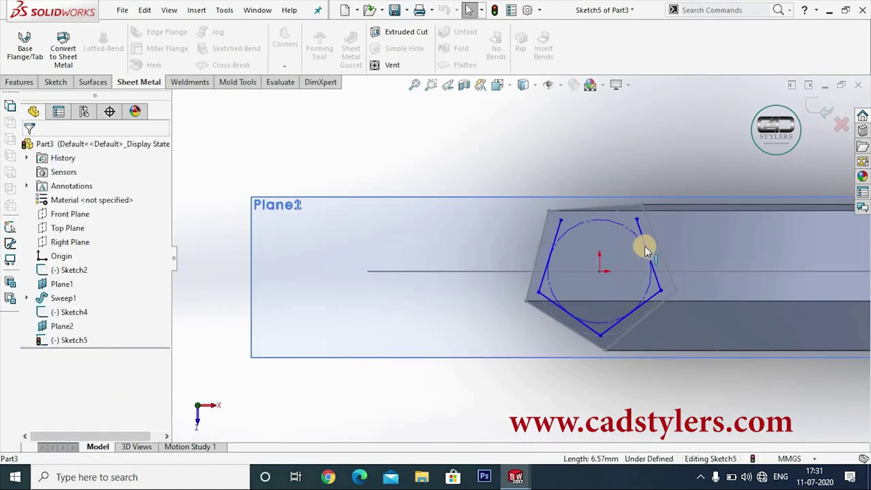
left_click(596, 298)
key("Delete")
left_click(56, 82)
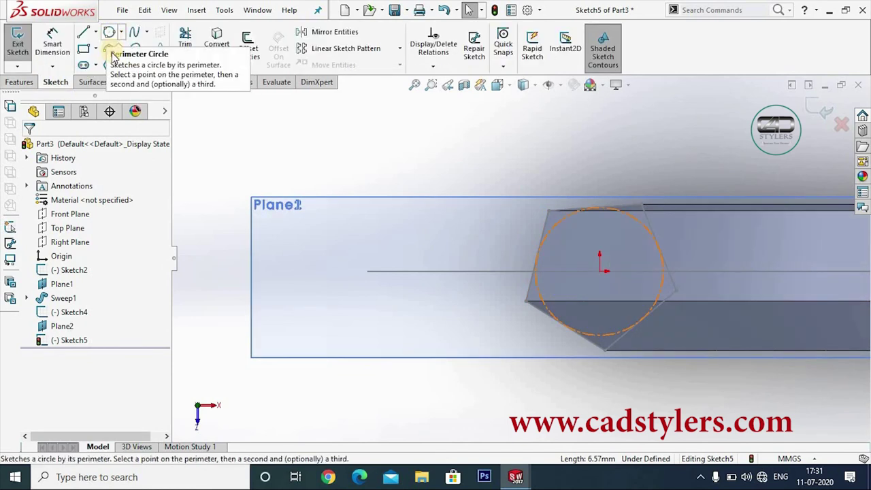
Draw a small 5-sided polygon on Plane2 at the circle's edge and exit the sketch.
left_click(109, 65)
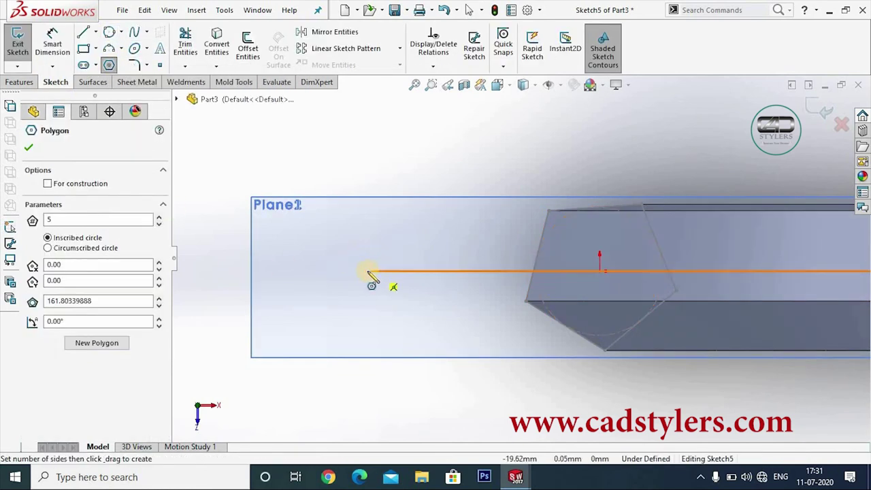
left_click(366, 270)
left_click(398, 236)
right_click(398, 237)
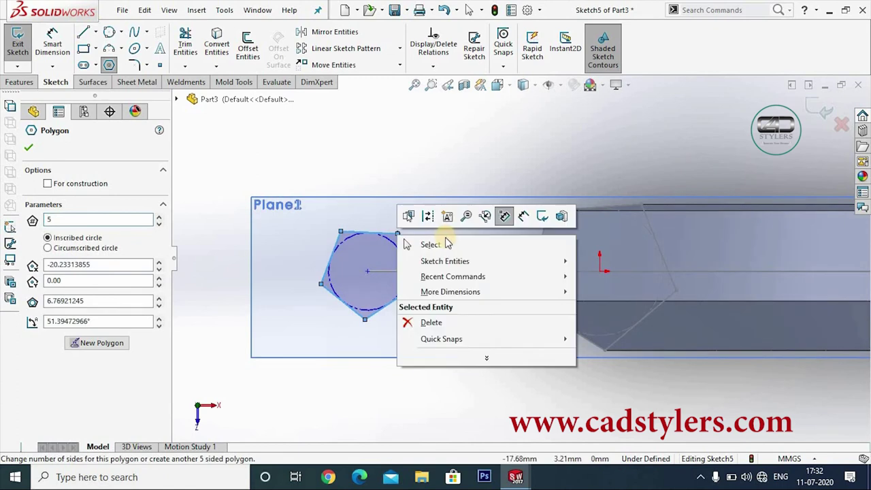
left_click(443, 245)
scroll(521, 258, "up", 5)
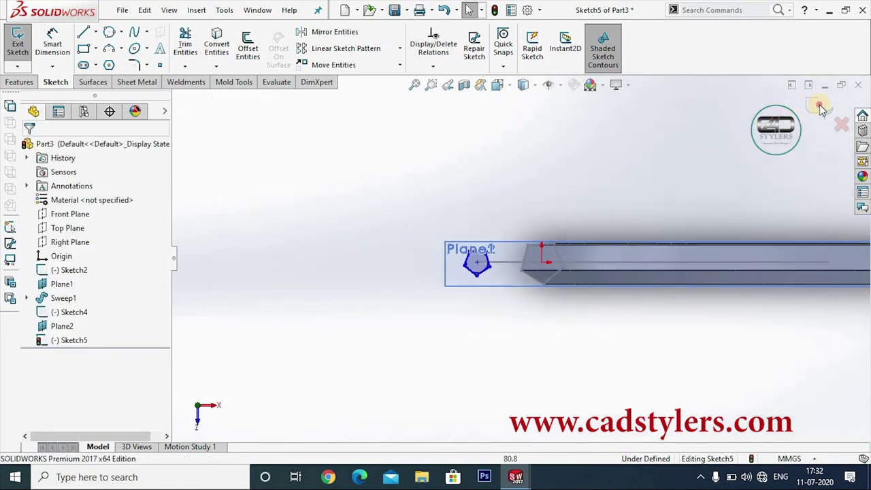
key("ctrl+b")
middle_click_drag(651, 334, 610, 297)
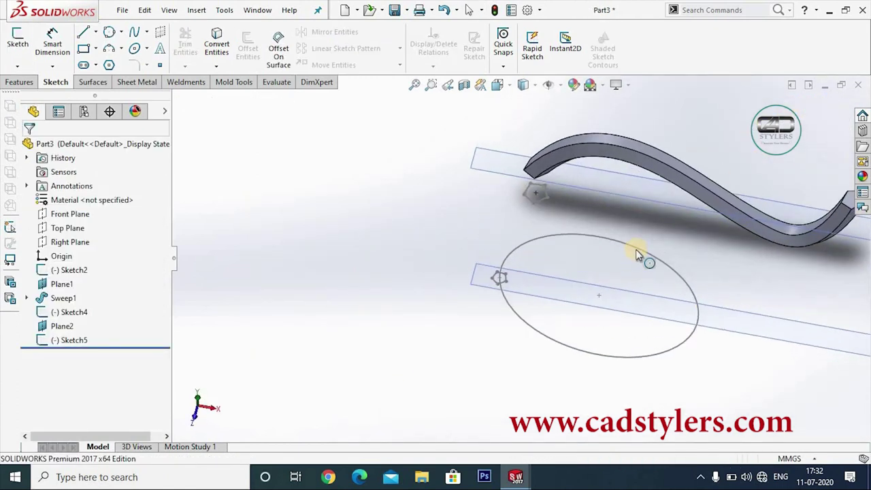
scroll(610, 301, "down", 5)
scroll(258, 211, "down", 3)
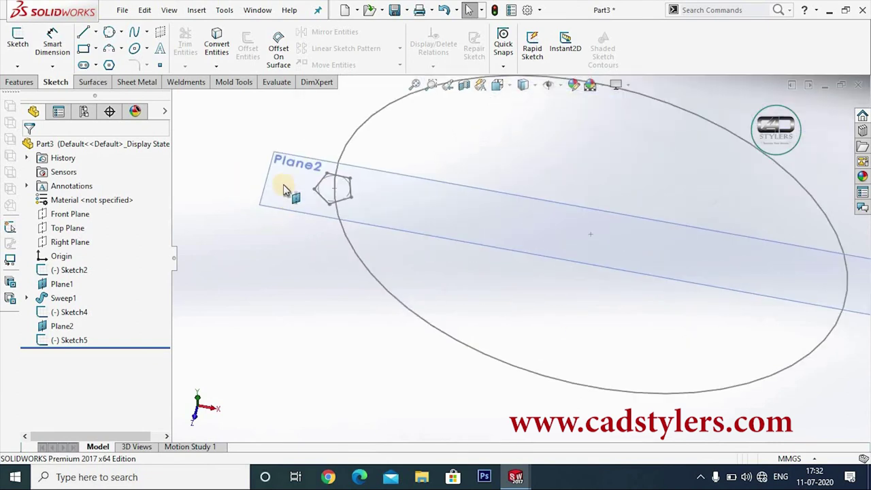
left_click(319, 196)
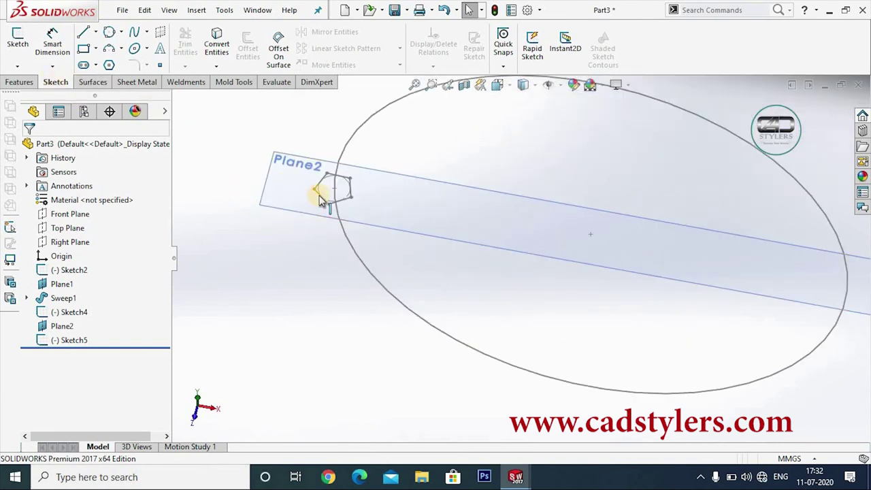
left_click(19, 82)
left_click(125, 31)
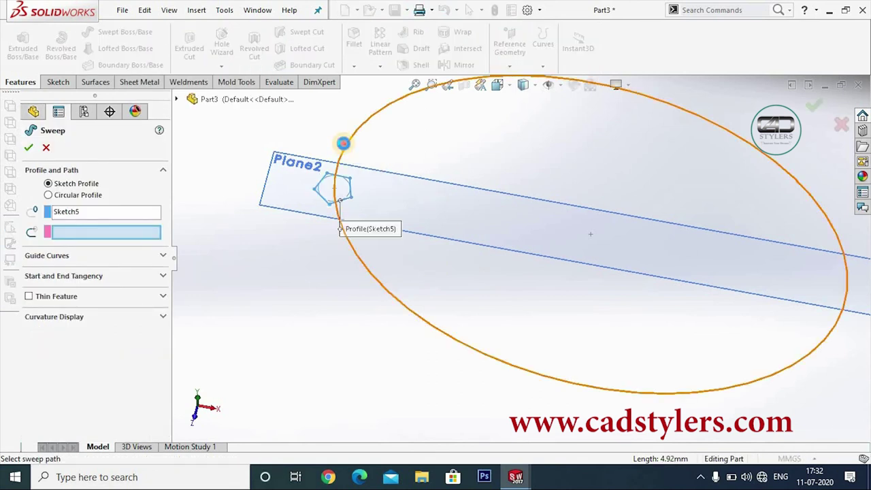
left_click(343, 143)
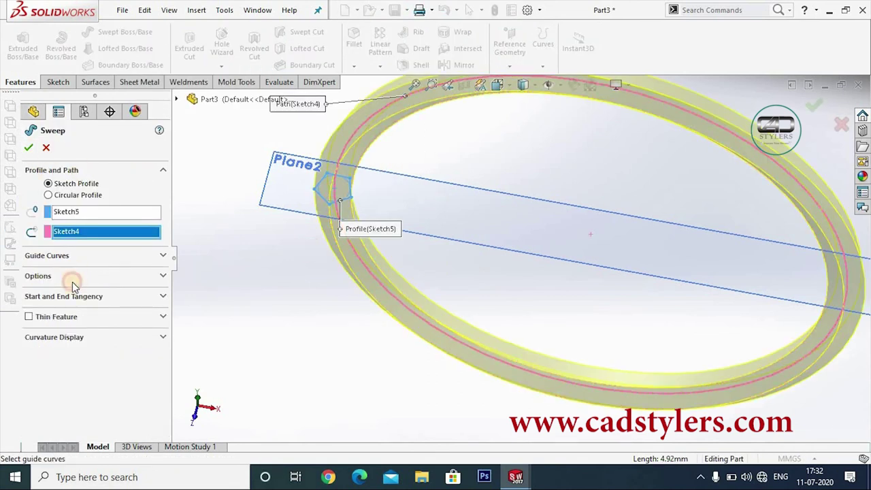
left_click(72, 279)
left_click(70, 330)
left_click(74, 348)
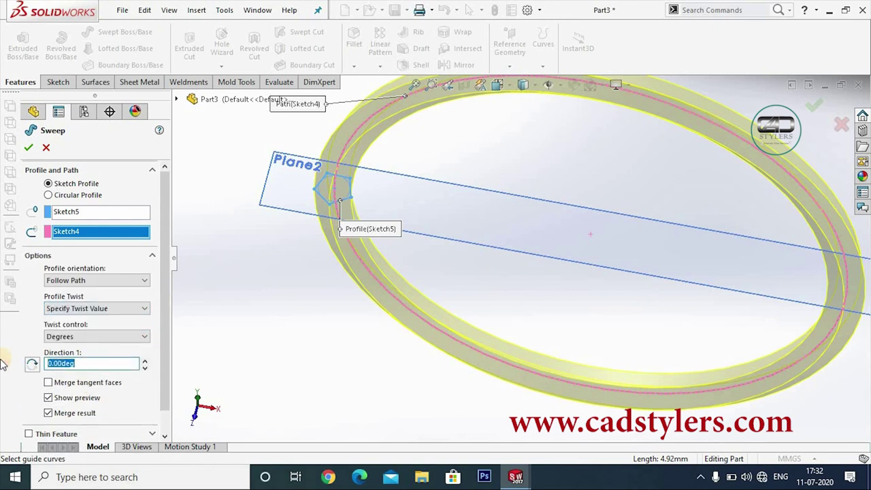
type("100")
key("Return")
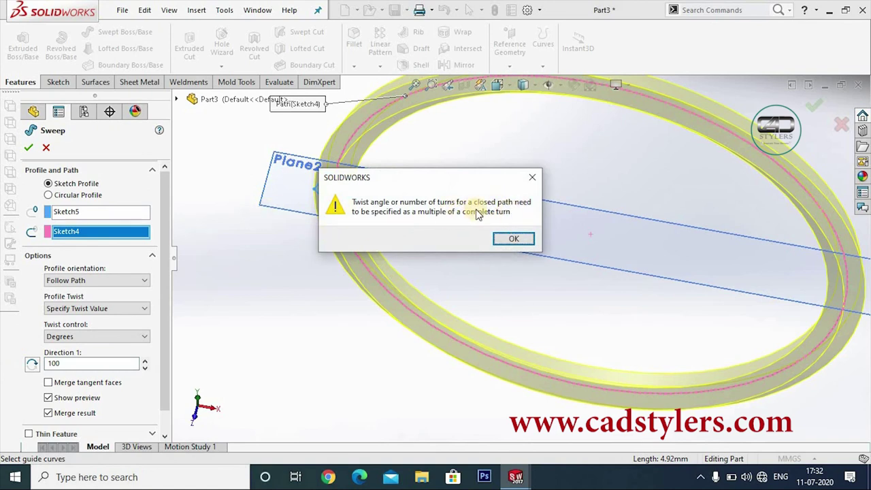
left_click(515, 238)
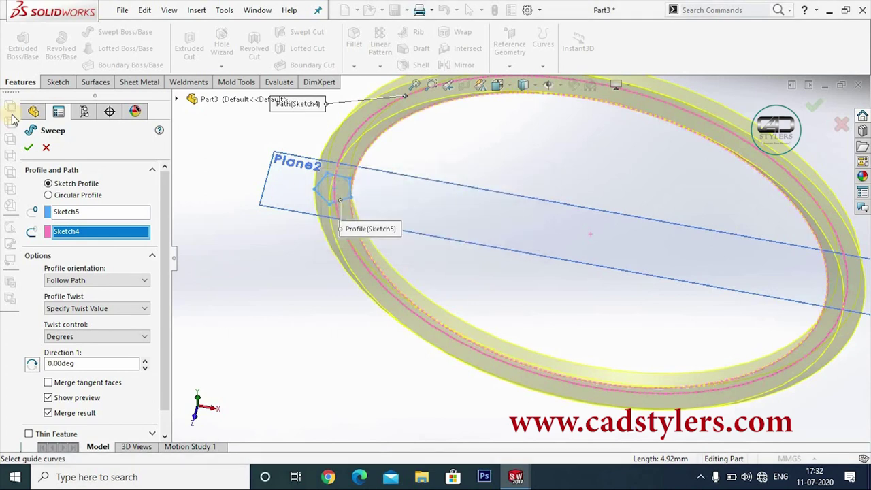
left_click(45, 149)
middle_click_drag(325, 284, 459, 282)
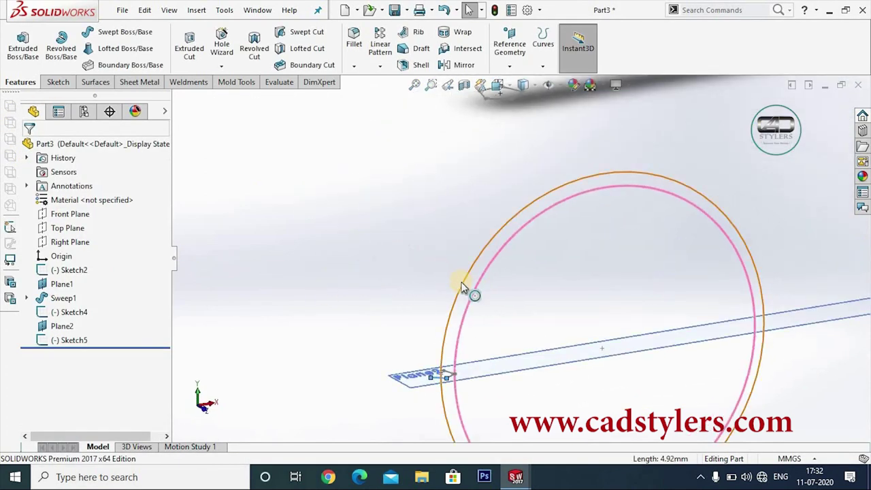
Reopen the 110 mm circle sketch (Sketch4) and view it face-on.
left_click(462, 285)
right_click(472, 254)
left_click(474, 240)
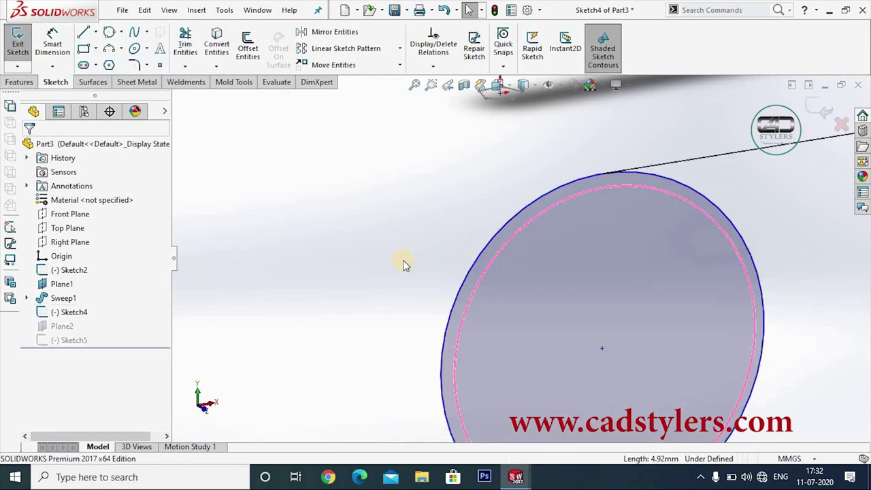
key("space")
left_click(389, 320)
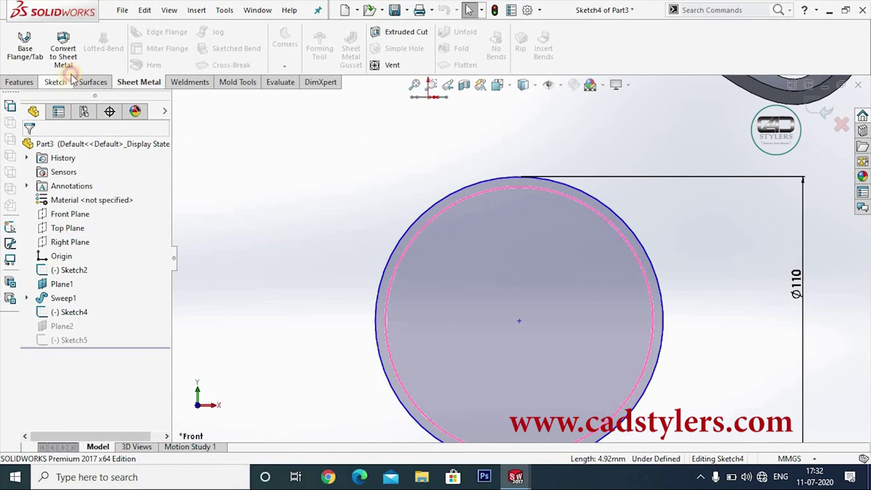
Draw a small corner rectangle across the circle's left edge, 0.50 mm high.
left_click(55, 82)
left_click(83, 48)
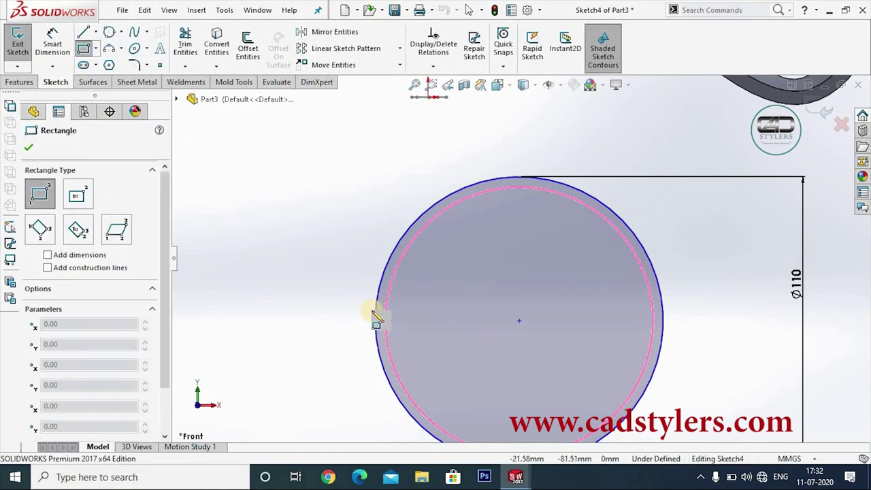
scroll(379, 320, "down", 2)
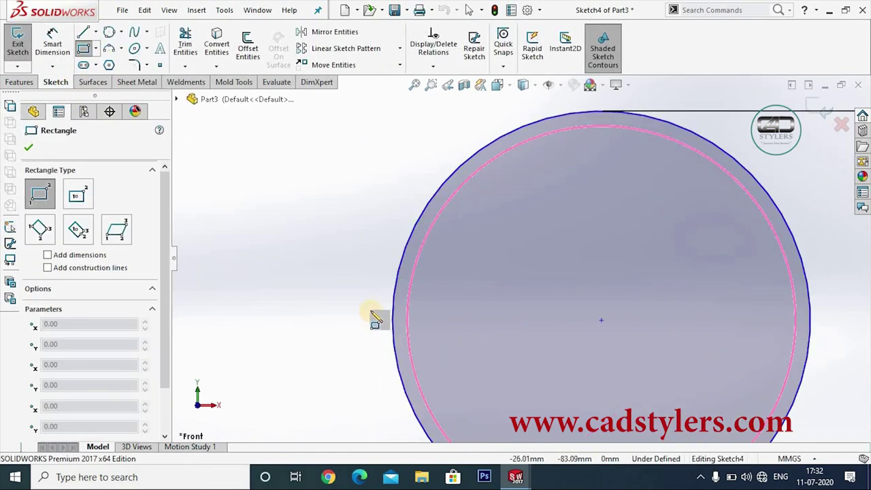
left_click(371, 311)
left_click(423, 331)
right_click(485, 338)
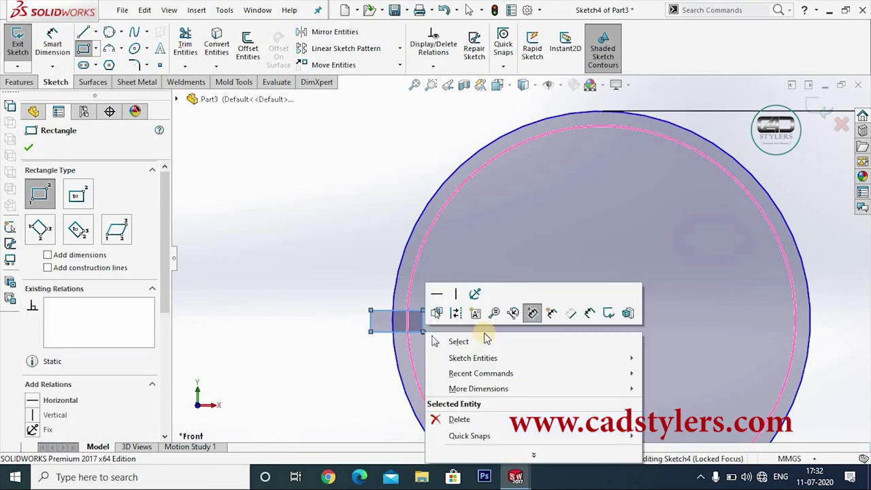
left_click(476, 341)
left_click(52, 44)
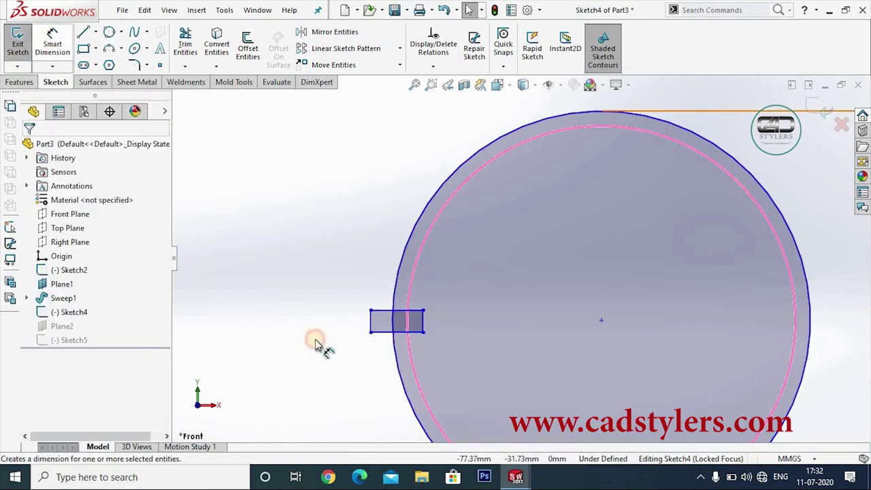
left_click(372, 319)
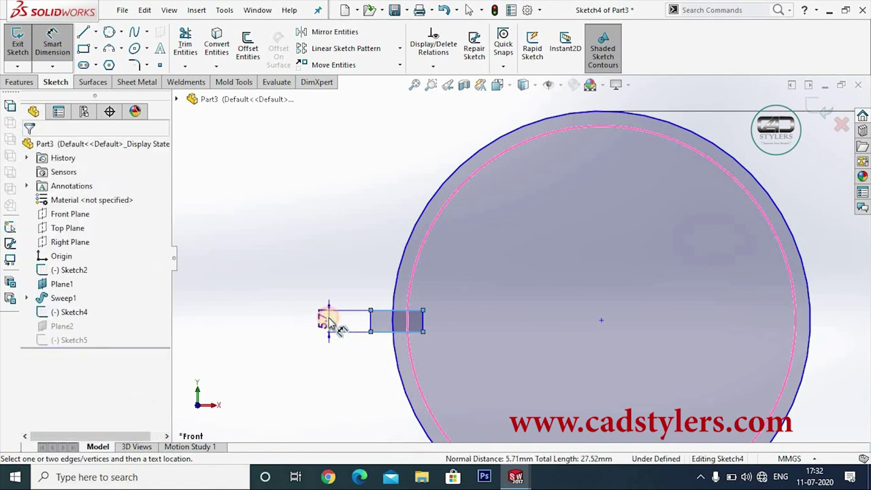
left_click(328, 322)
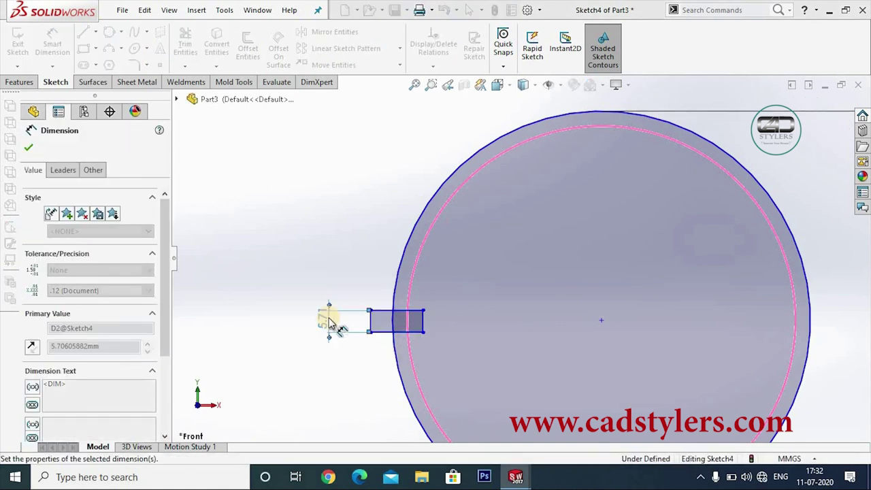
type("0.5")
key("Return")
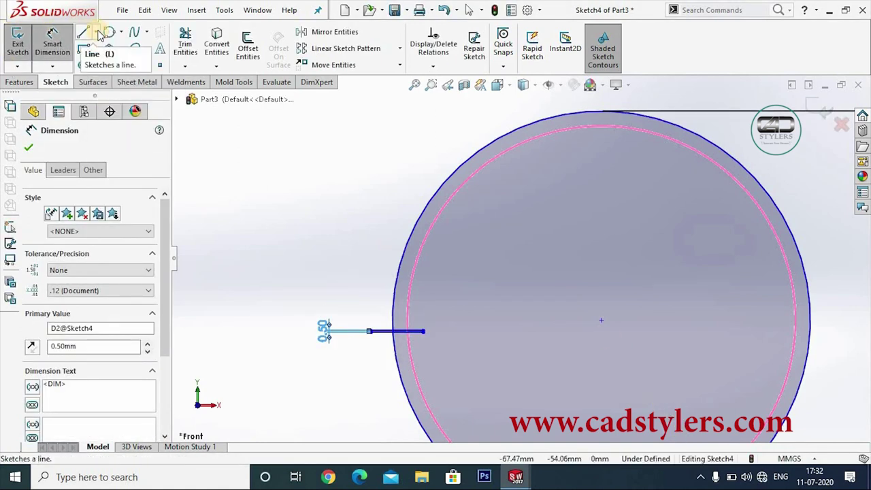
Draw a horizontal centreline from the circle centre.
left_click(99, 34)
left_click(109, 59)
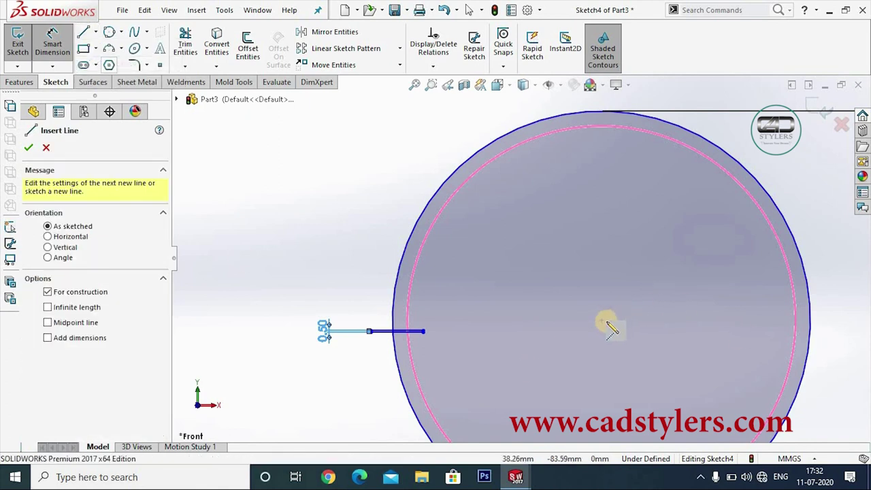
left_click(601, 320)
right_click(665, 320)
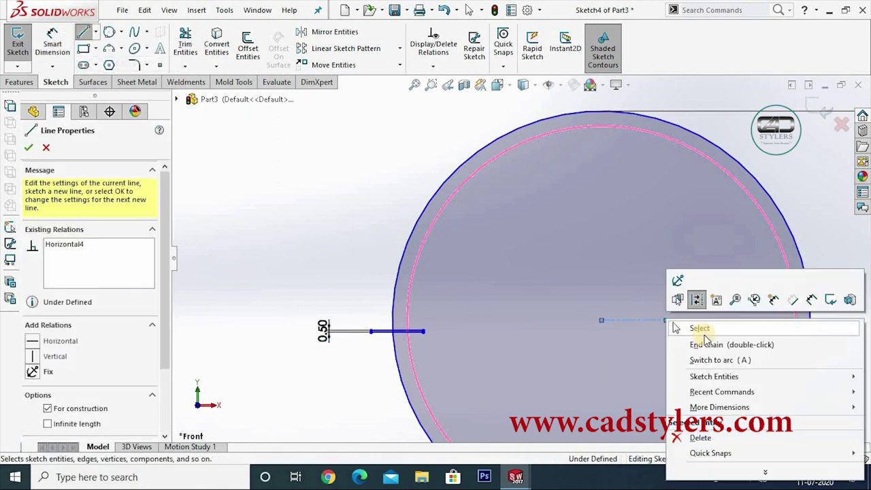
left_click(675, 328)
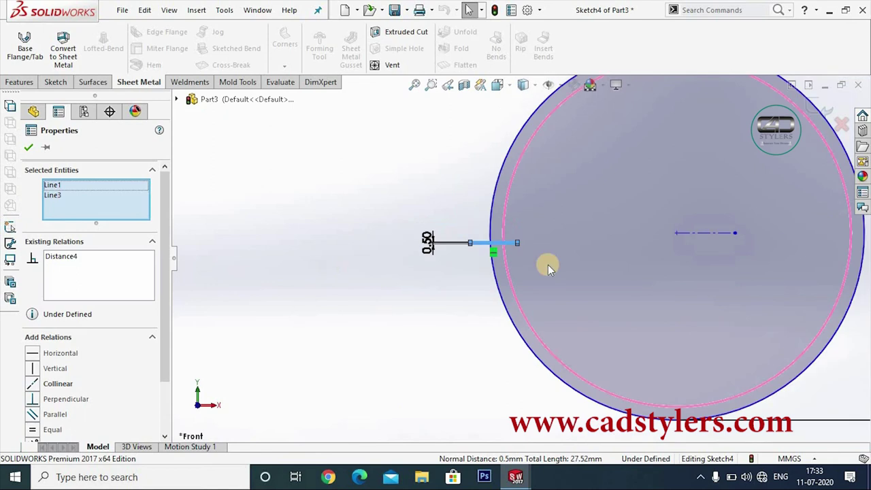
scroll(547, 265, "up", 2)
scroll(633, 256, "down", 3)
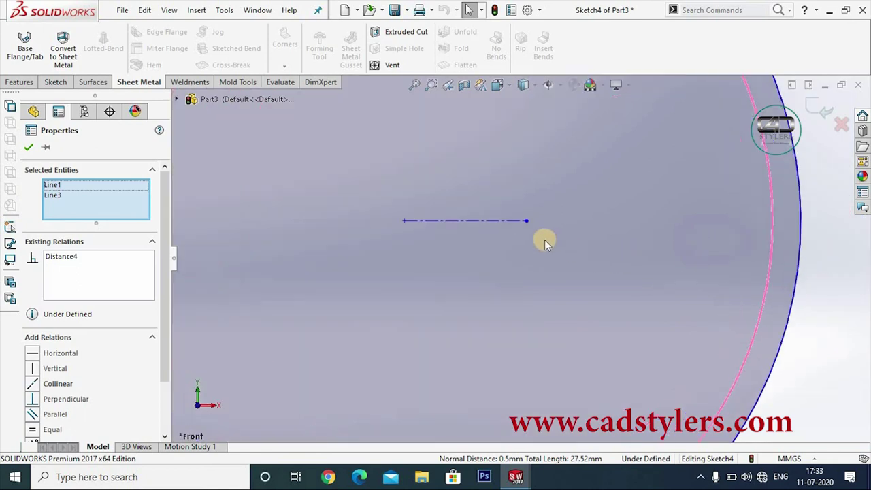
Make the two short rectangle lines symmetric about the centreline.
left_click(500, 221)
scroll(535, 274, "up", 4)
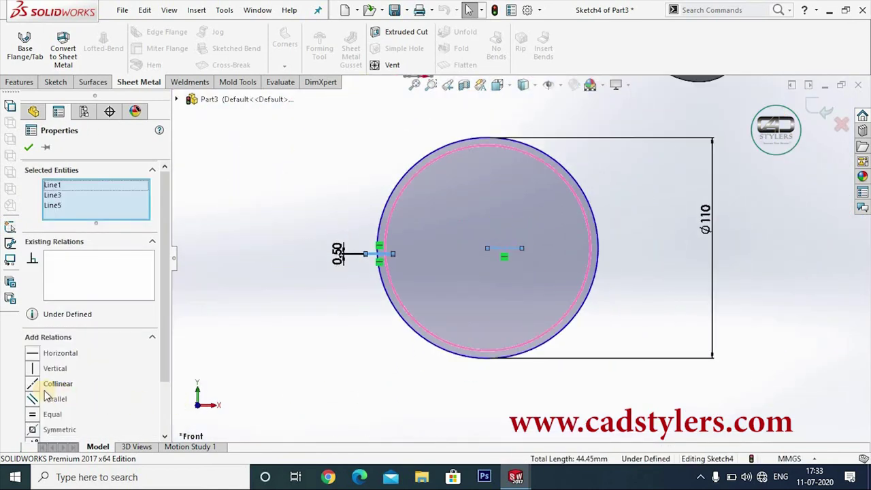
scroll(167, 366, "down", 1)
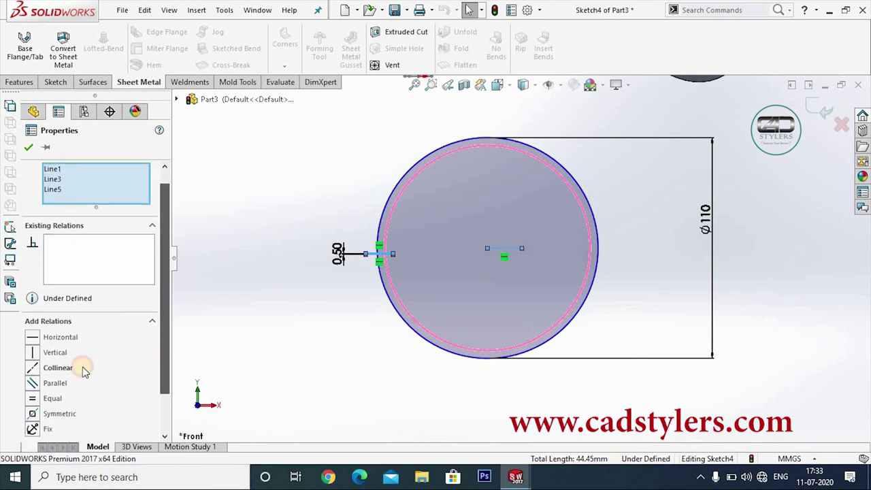
left_click(34, 414)
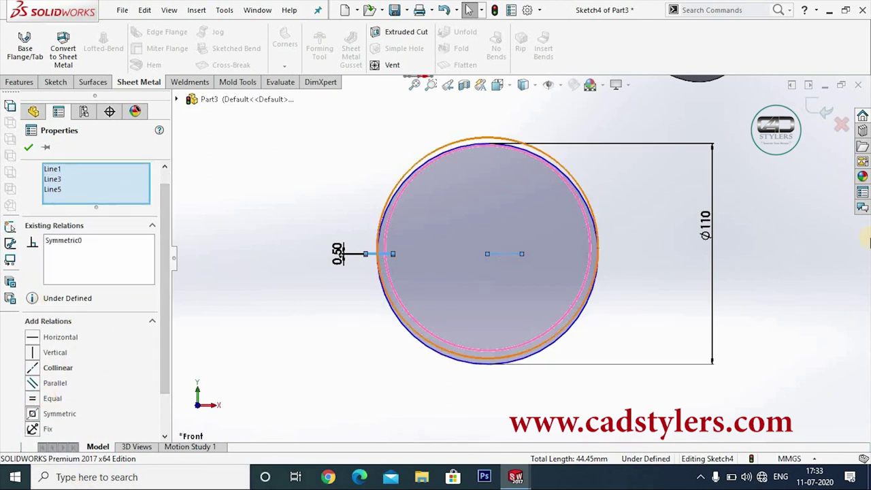
left_click(26, 148)
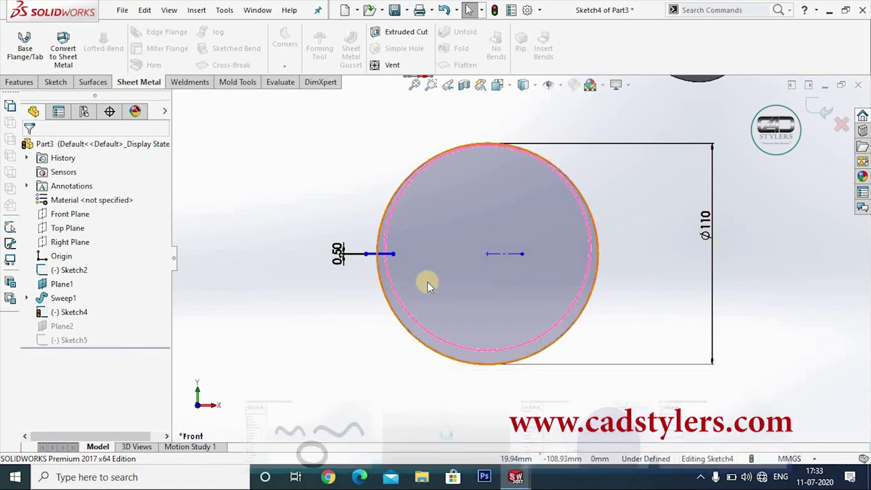
scroll(427, 281, "down", 5)
scroll(371, 232, "up", 5)
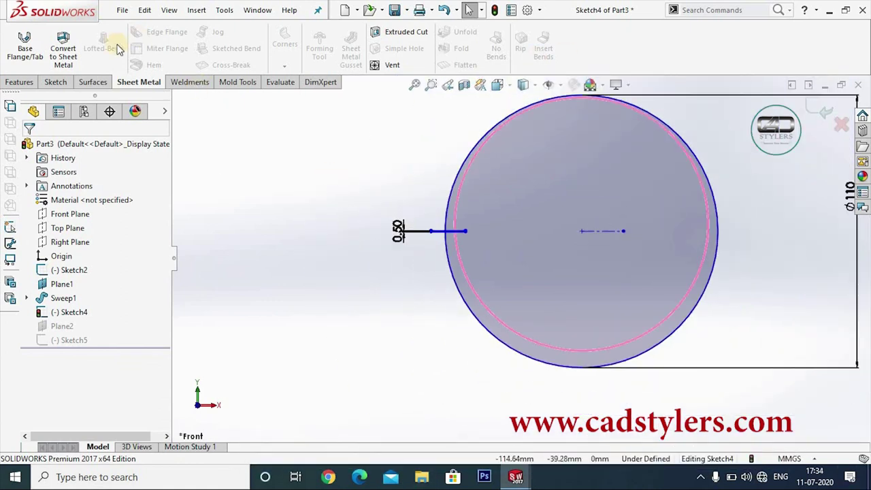
Power-trim the short lines and the circle arc between them, leaving a 0.50 gap.
left_click(56, 81)
left_click(185, 41)
scroll(381, 249, "down", 5)
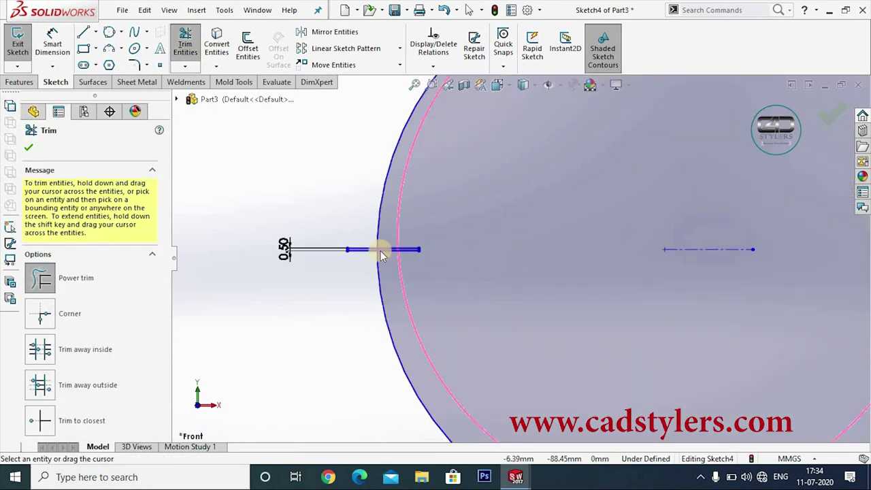
scroll(361, 255, "down", 1)
scroll(346, 261, "down", 5)
left_click_drag(573, 193, 611, 263)
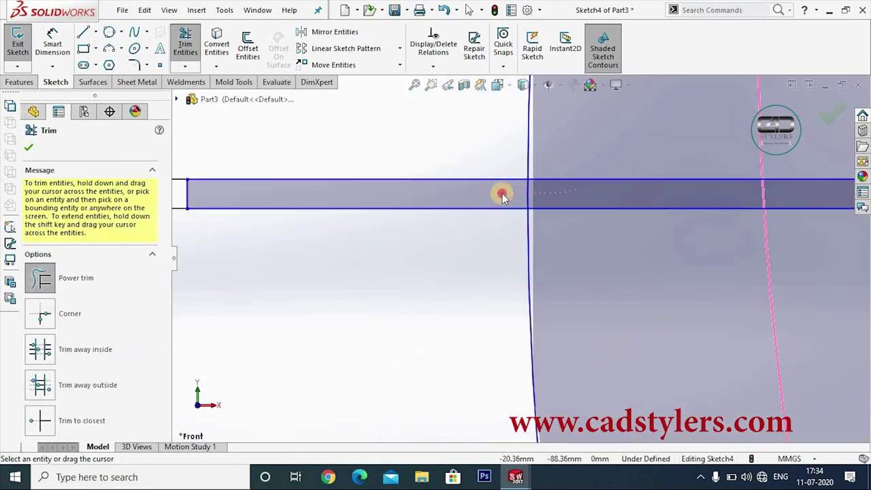
scroll(528, 262, "up", 3)
scroll(374, 218, "down", 2)
scroll(517, 255, "up", 3)
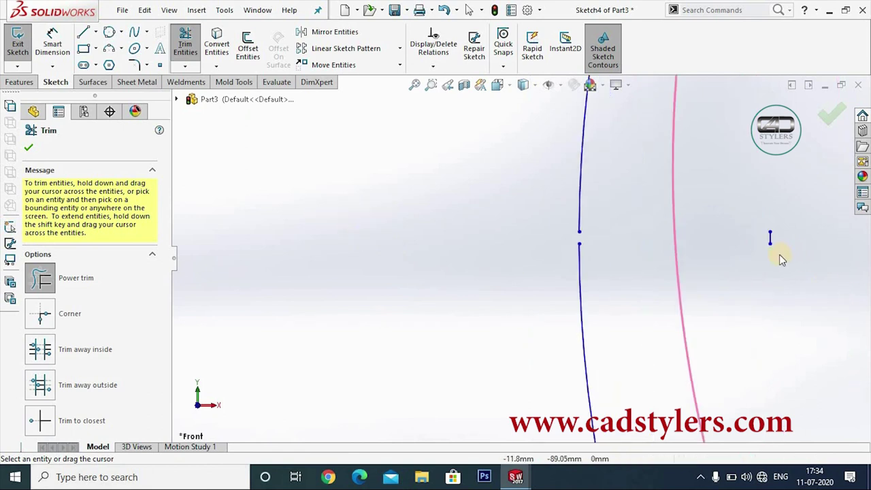
scroll(712, 252, "up", 2)
scroll(711, 253, "up", 2)
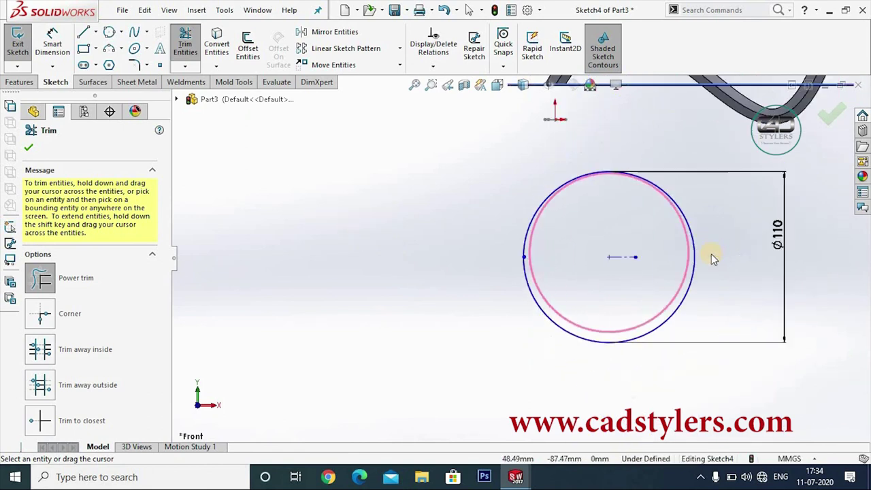
left_click(816, 112)
mouse_move(715, 343)
middle_mouse_down()
mouse_move(692, 267)
mouse_move(521, 307)
mouse_move(582, 341)
mouse_move(537, 313)
middle_mouse_up()
scroll(574, 278, "down", 3)
Sweep Sketch5 along the Sketch4 circle with a specified 1000° twist, creating Sweep2.
left_click(68, 339)
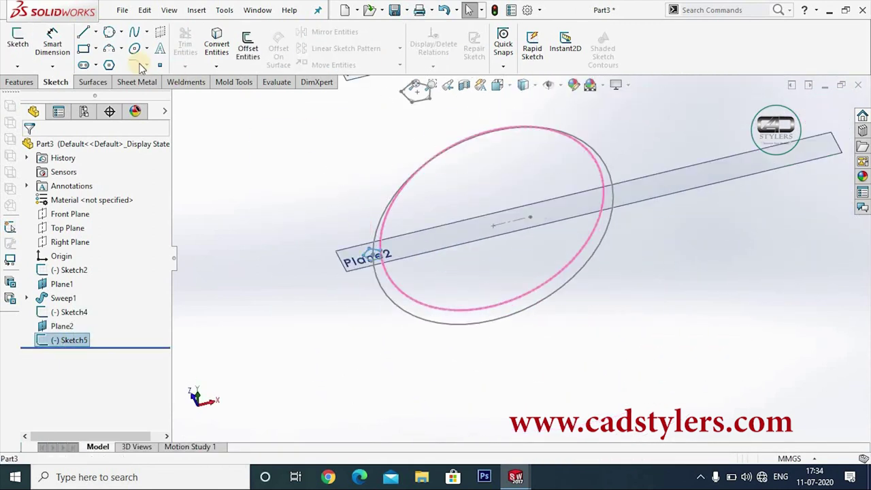
left_click(20, 81)
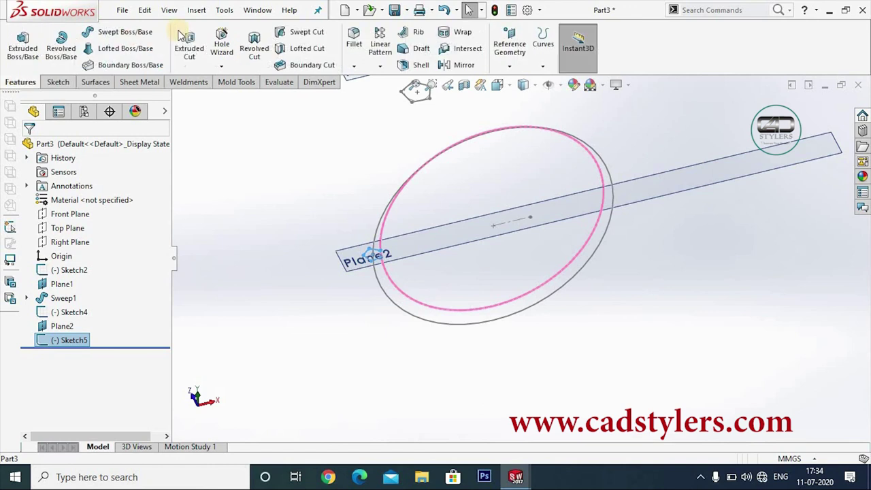
left_click(125, 32)
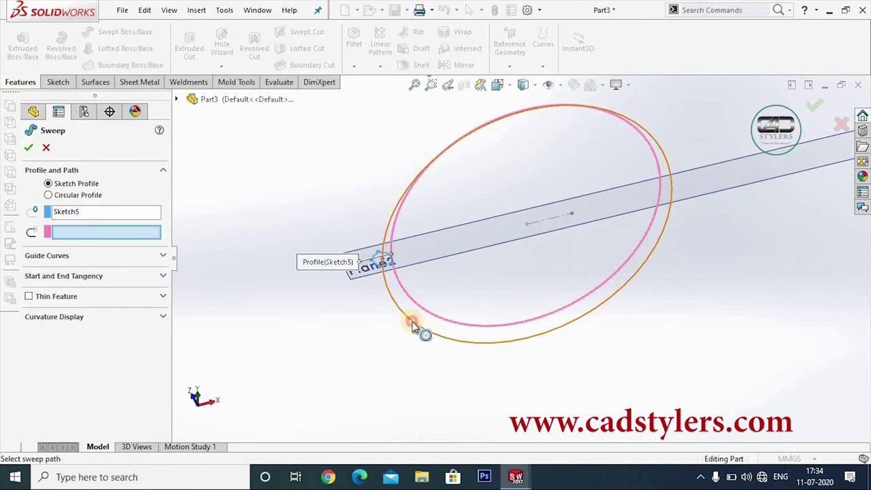
left_click(412, 325)
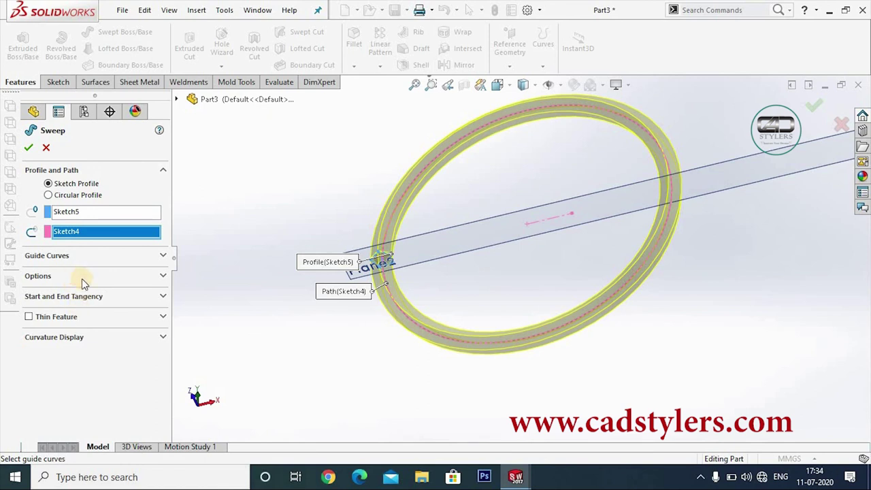
left_click(83, 279)
left_click(80, 330)
left_click(75, 347)
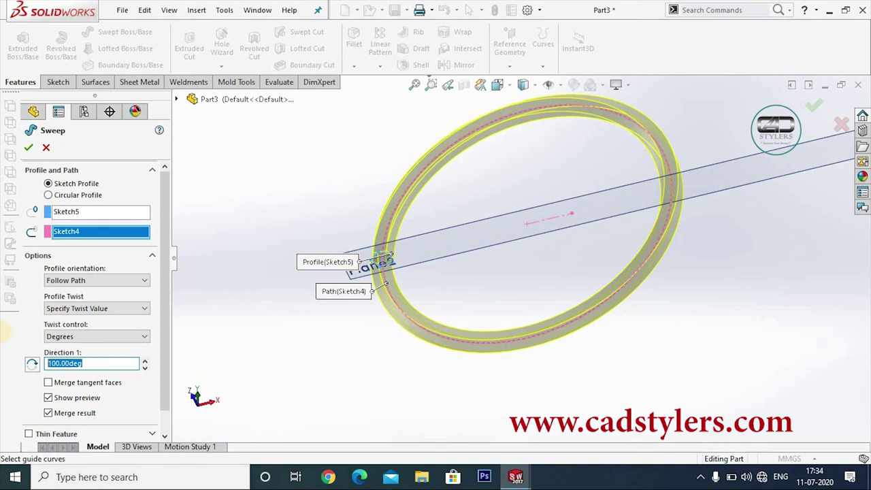
key("Return")
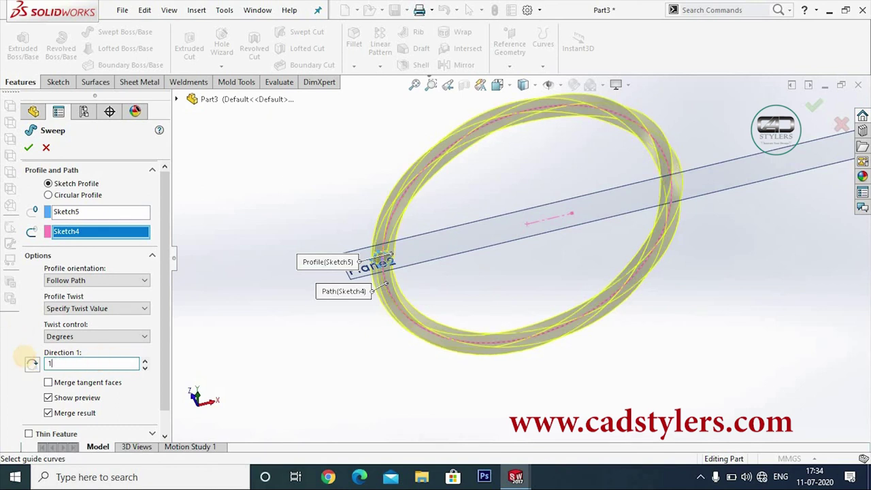
type("000")
left_click(24, 355)
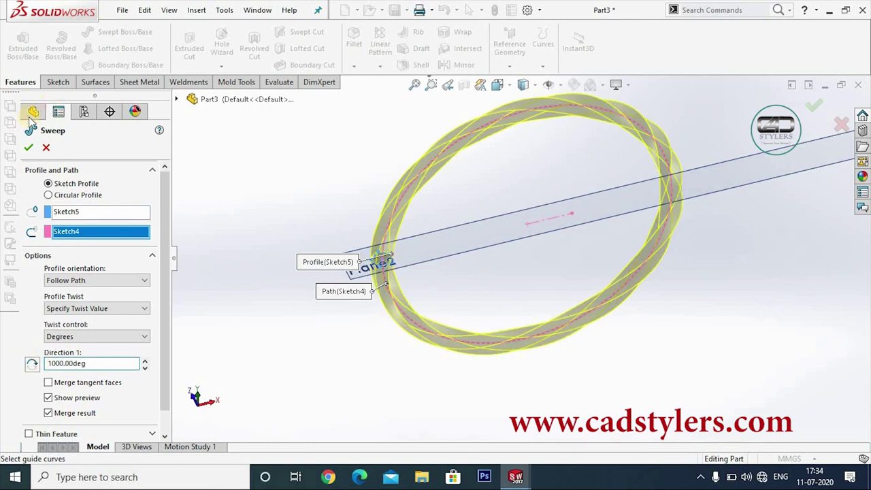
left_click(28, 147)
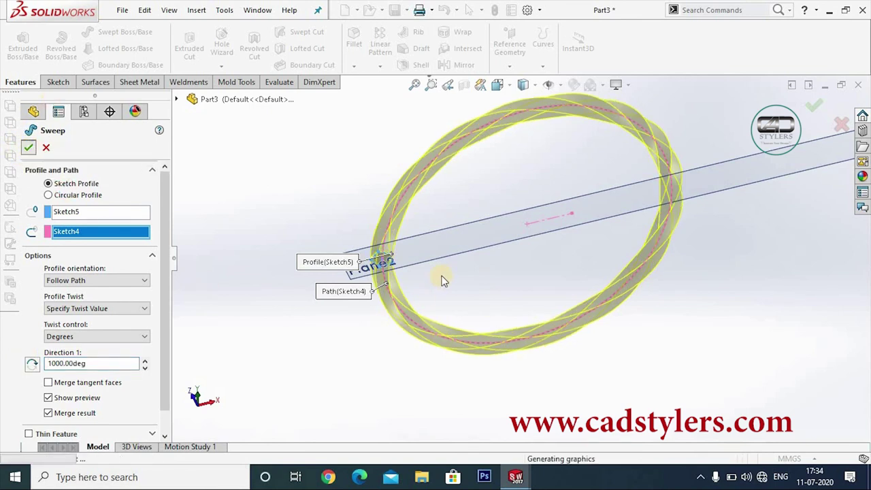
mouse_move(443, 287)
middle_mouse_down()
mouse_move(560, 318)
mouse_move(532, 352)
mouse_move(566, 369)
mouse_move(571, 394)
middle_mouse_up()
scroll(552, 337, "down", 3)
scroll(550, 342, "down", 3)
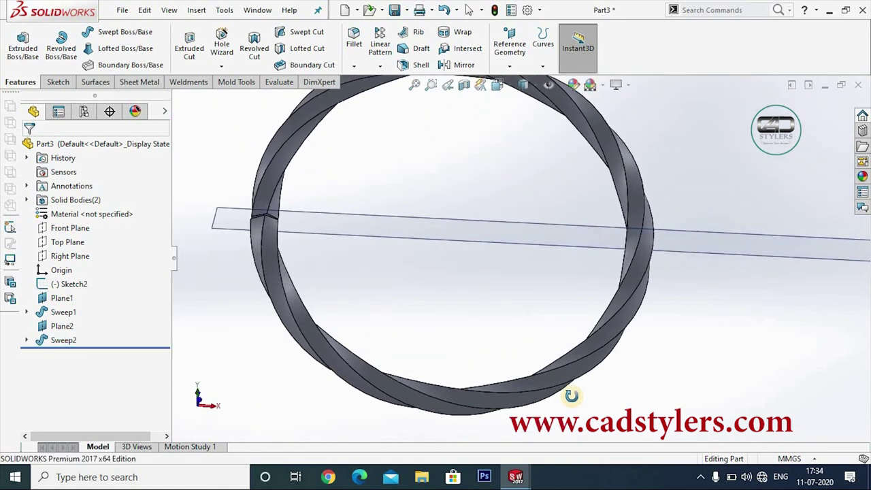
scroll(647, 268, "up", 3)
scroll(606, 307, "down", 1)
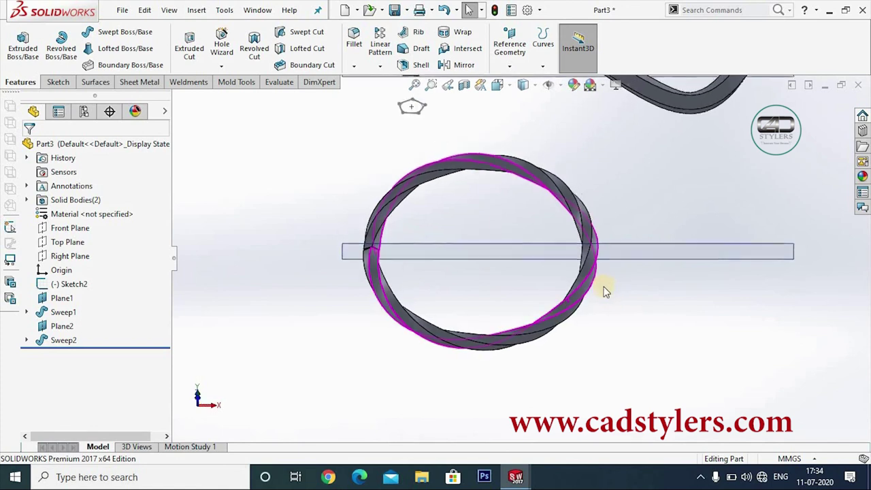
scroll(467, 320, "down", 4)
scroll(471, 317, "up", 3)
scroll(305, 243, "down", 2)
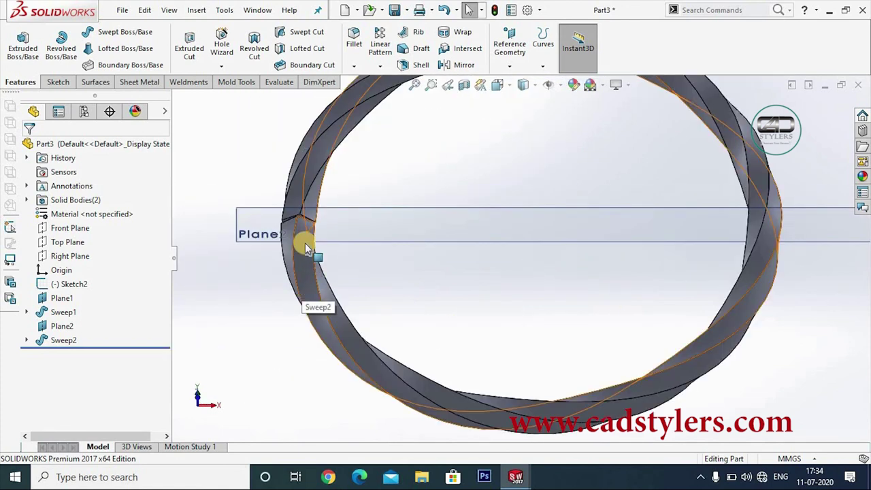
scroll(310, 233, "down", 2)
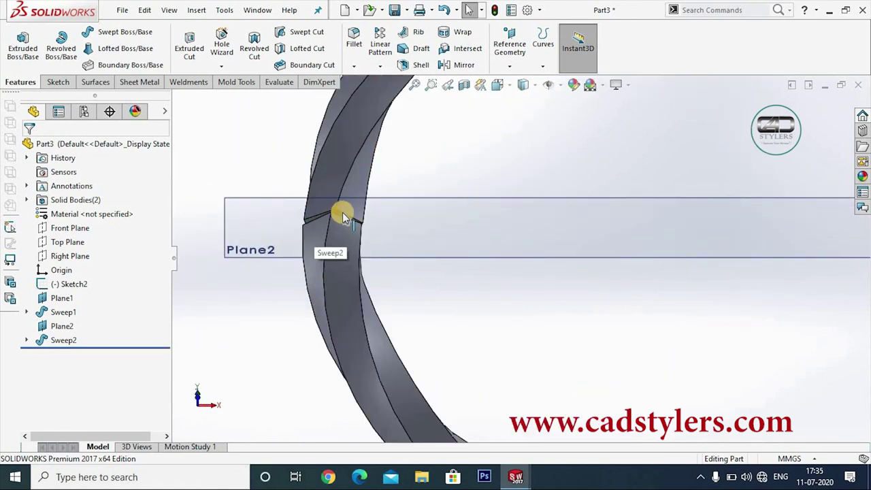
key("f")
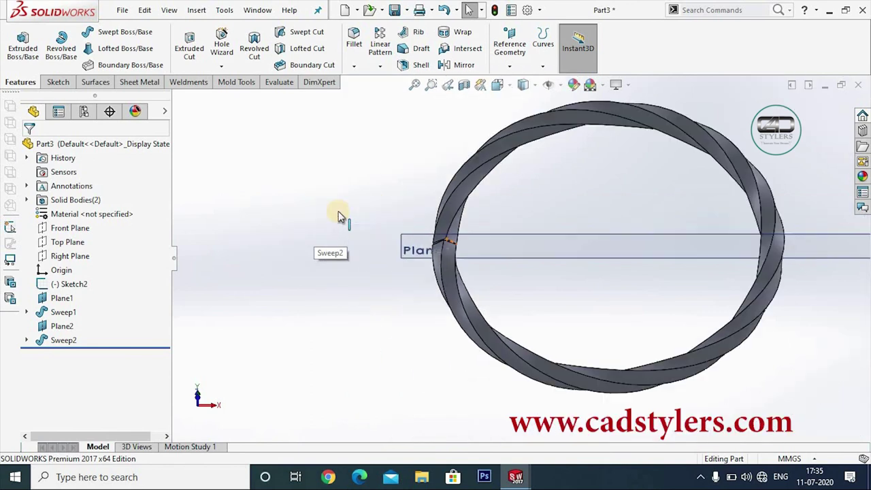
key("ctrl+1")
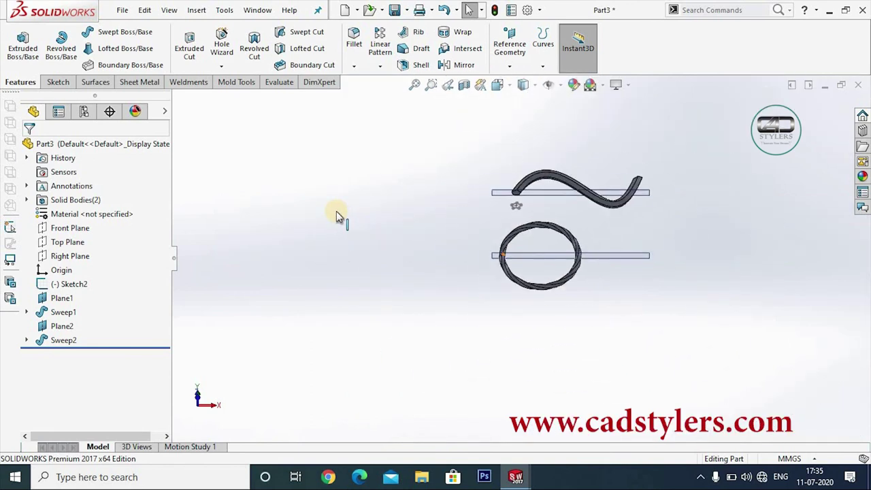
scroll(608, 252, "down", 2)
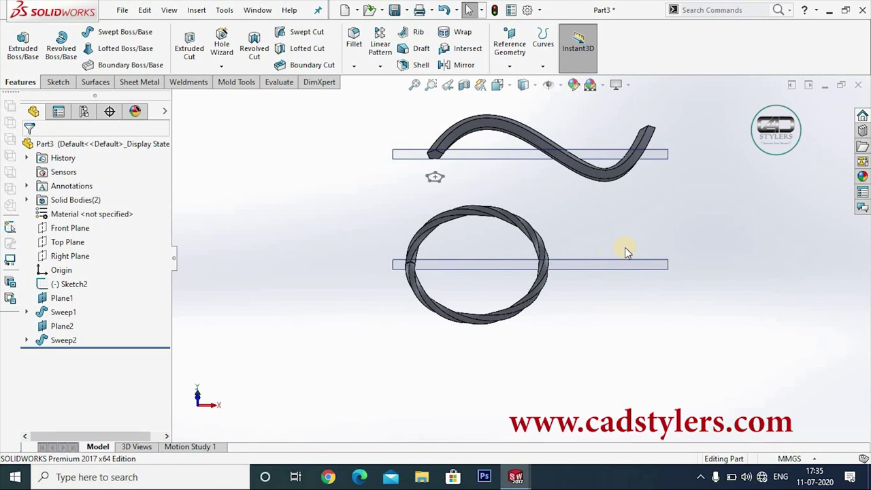
scroll(626, 252, "up", 1)
scroll(573, 299, "down", 1)
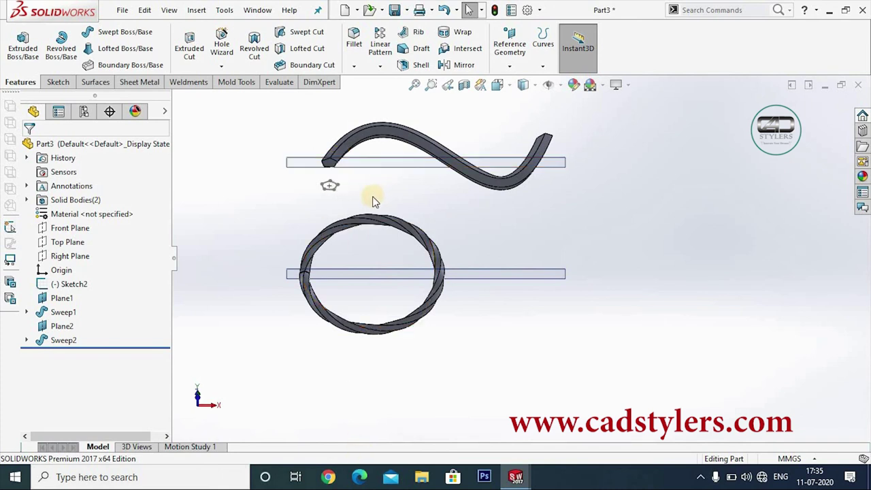
left_click(388, 223)
scroll(416, 273, "down", 1)
scroll(416, 272, "down", 1)
scroll(428, 277, "down", 2)
scroll(438, 268, "up", 3)
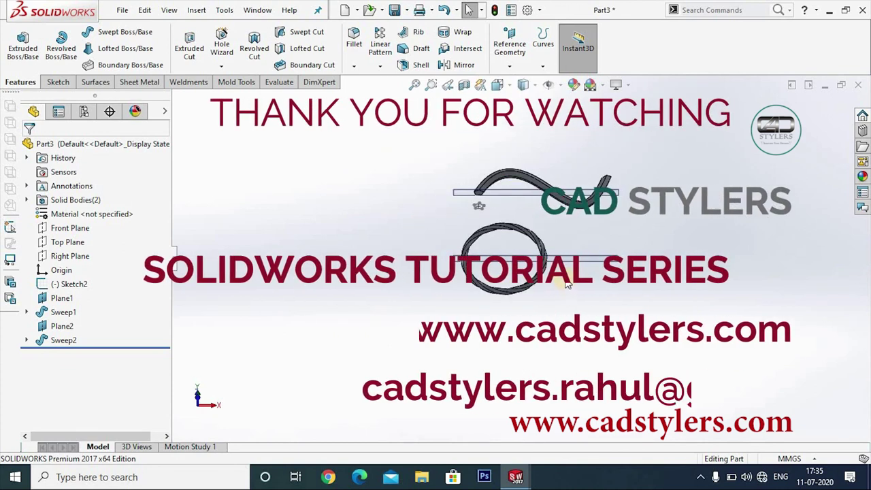
scroll(554, 280, "down", 2)
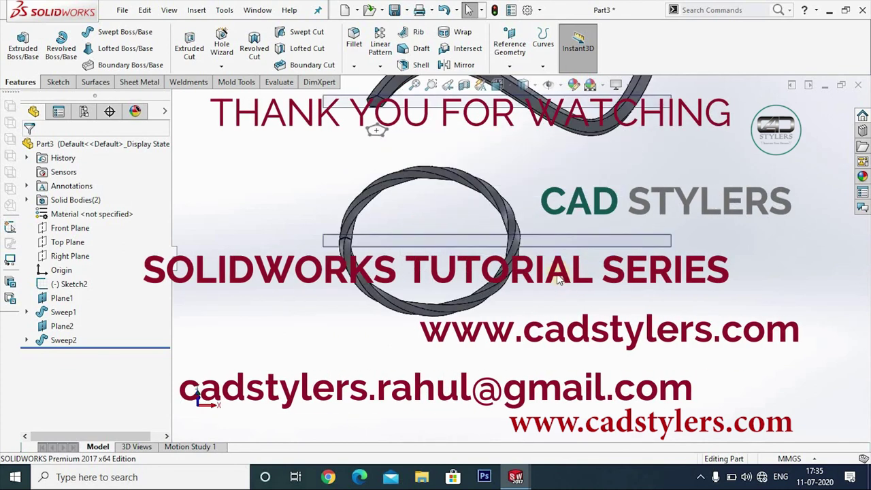